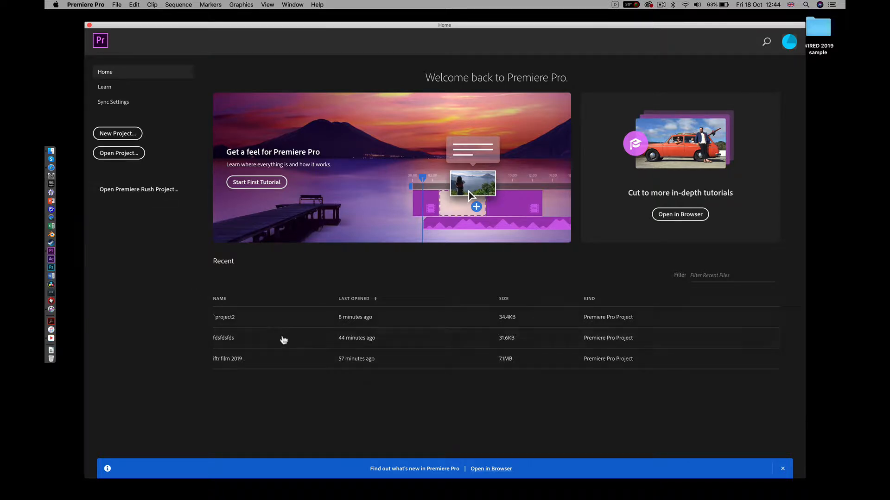
Create a new project named project3, stored in the project folder inside WIRED 2019 sample.
click(121, 134)
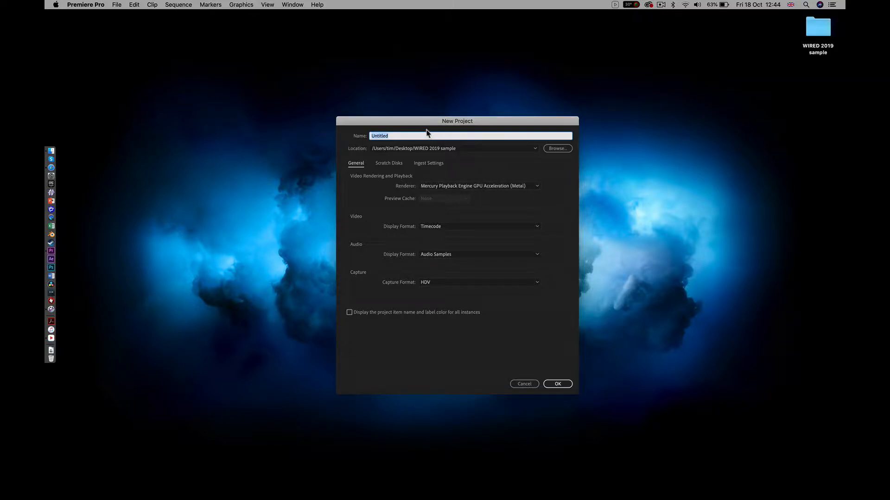
key(BackSpace)
text(project3)
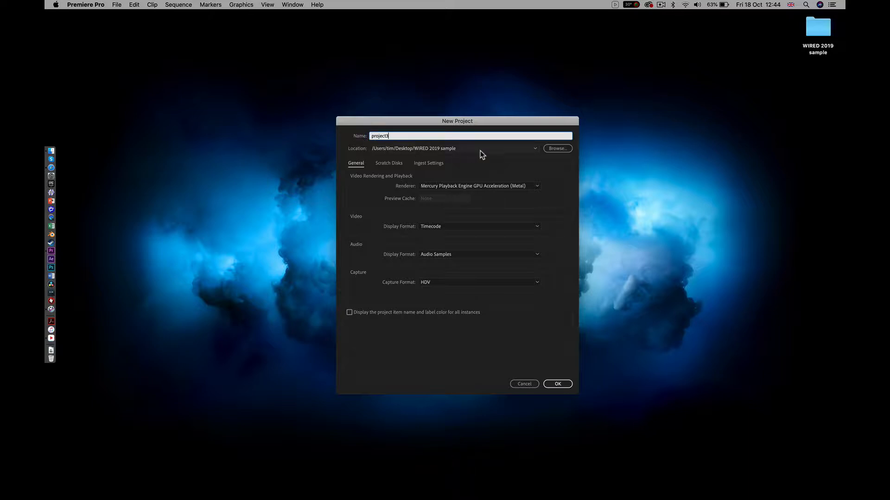
click(550, 149)
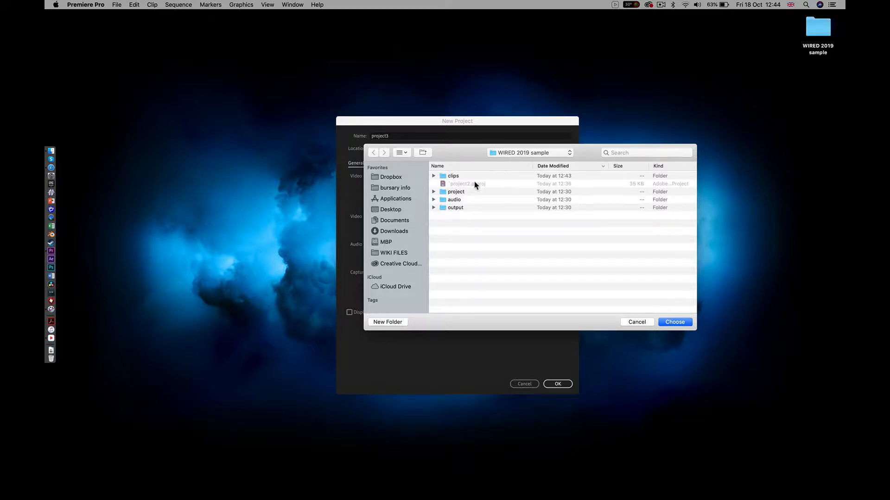
click(455, 193)
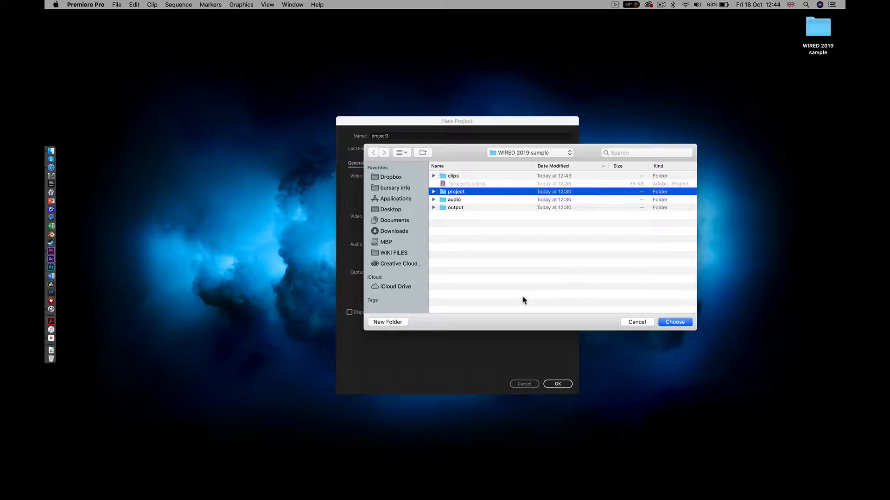
click(673, 323)
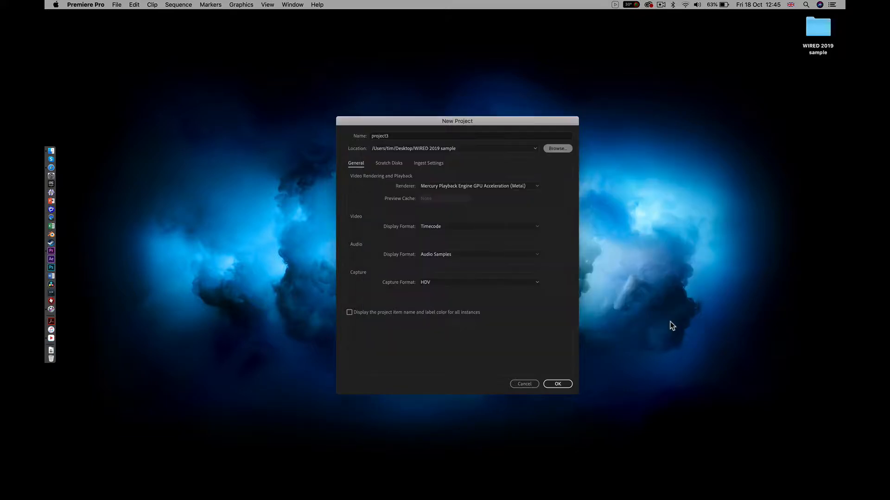
click(559, 385)
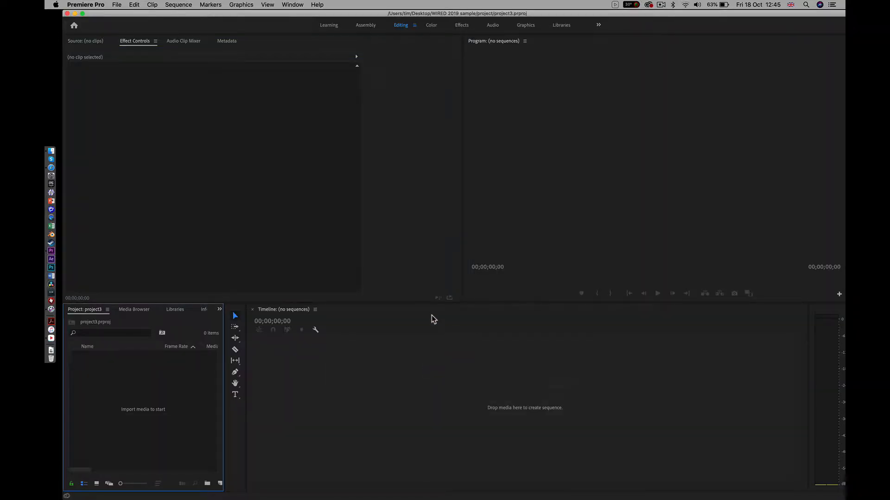
Look through other workspace layouts, including Learning and Assembly, and return to the Editing workspace.
click(330, 27)
click(361, 26)
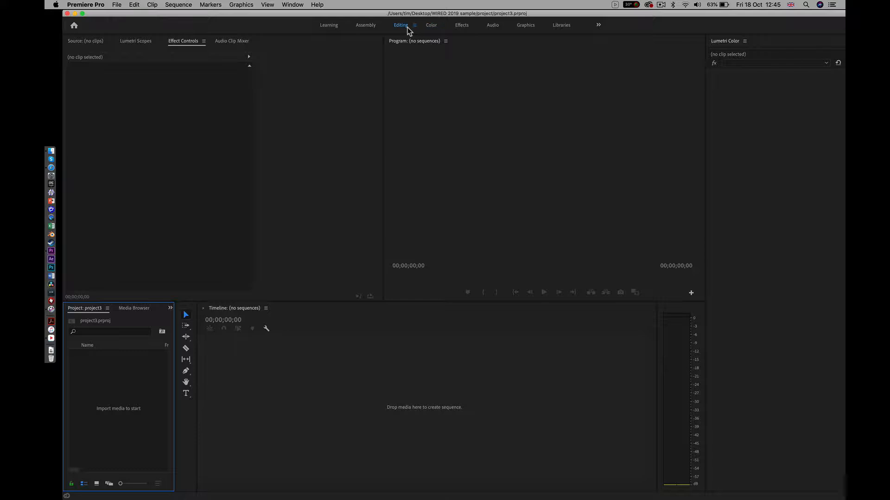
click(406, 26)
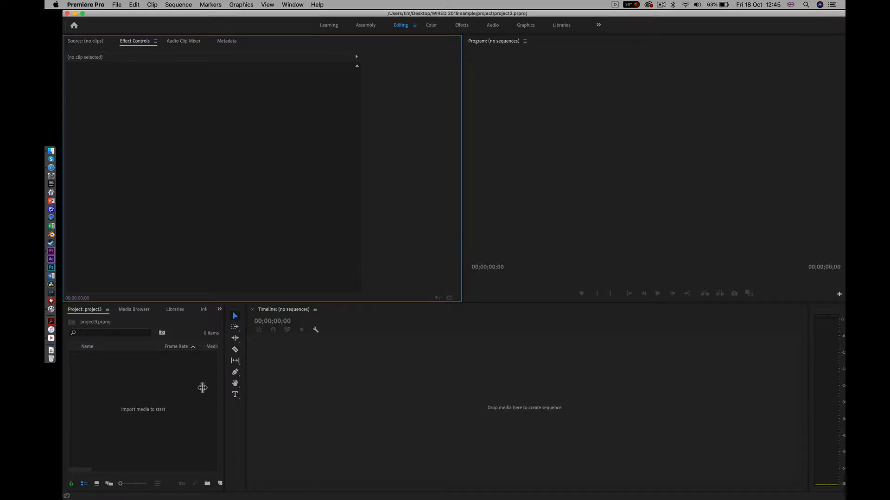
Import all six video files from the clips folder of WIRED 2019 sample on the Desktop.
click(149, 401)
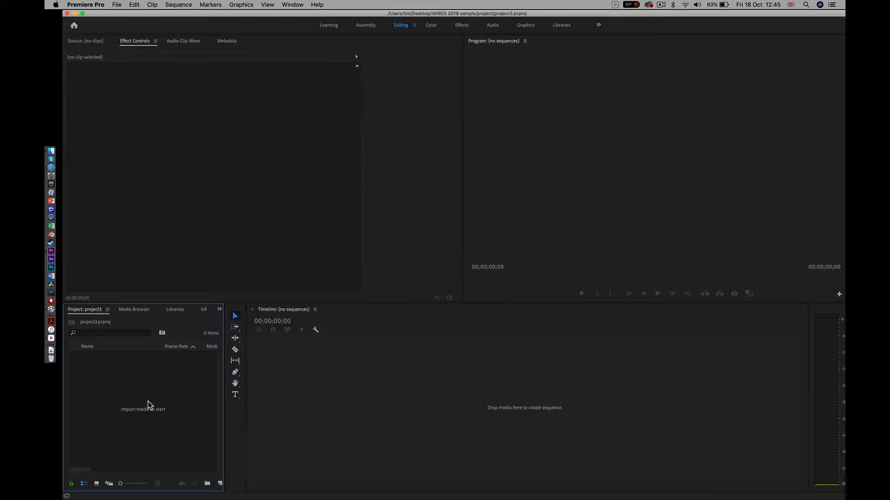
right_click(148, 401)
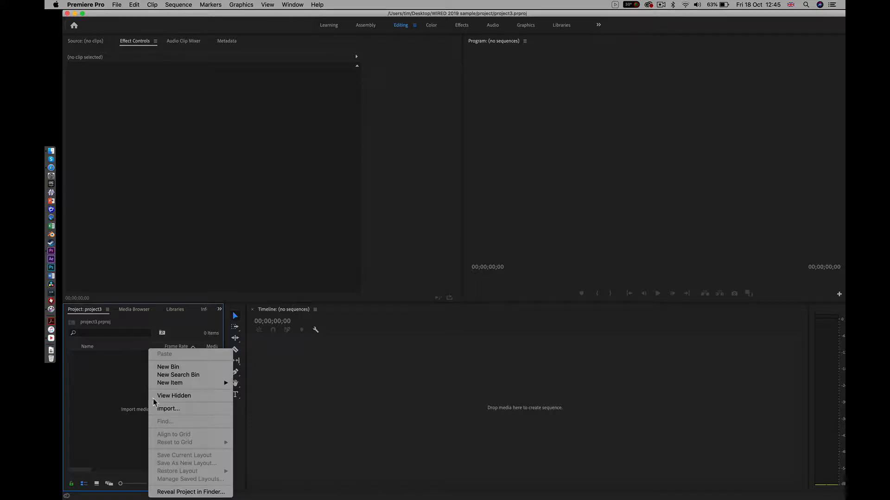
click(168, 409)
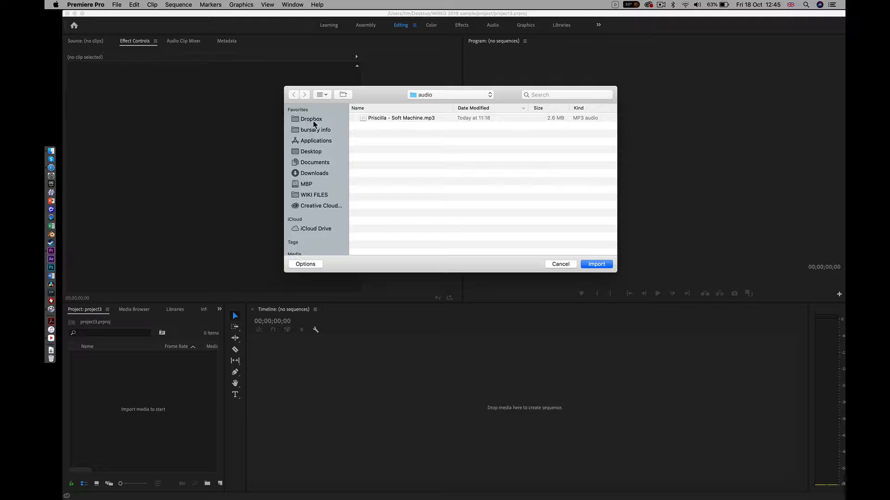
click(312, 153)
double_click(376, 119)
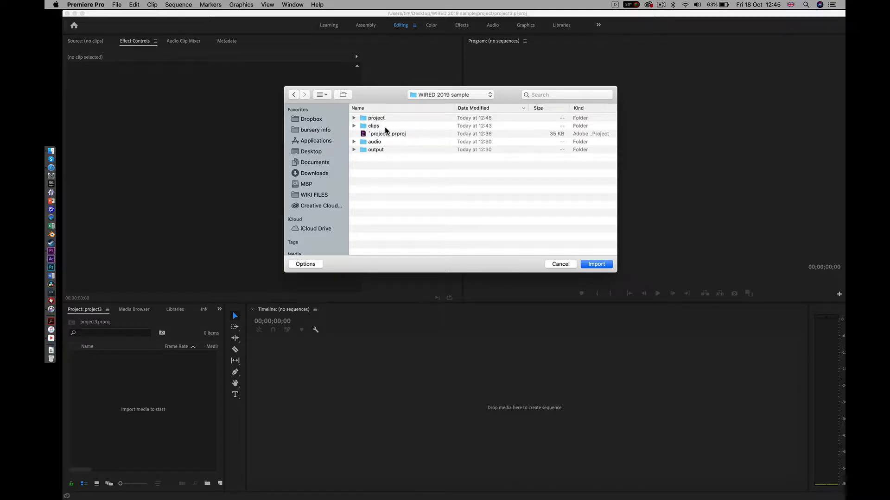
double_click(373, 127)
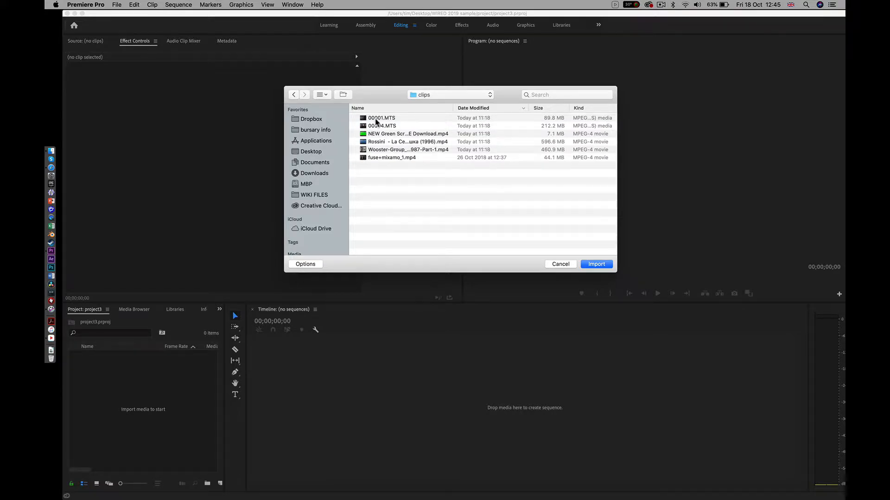
click(376, 119)
shift+click(375, 158)
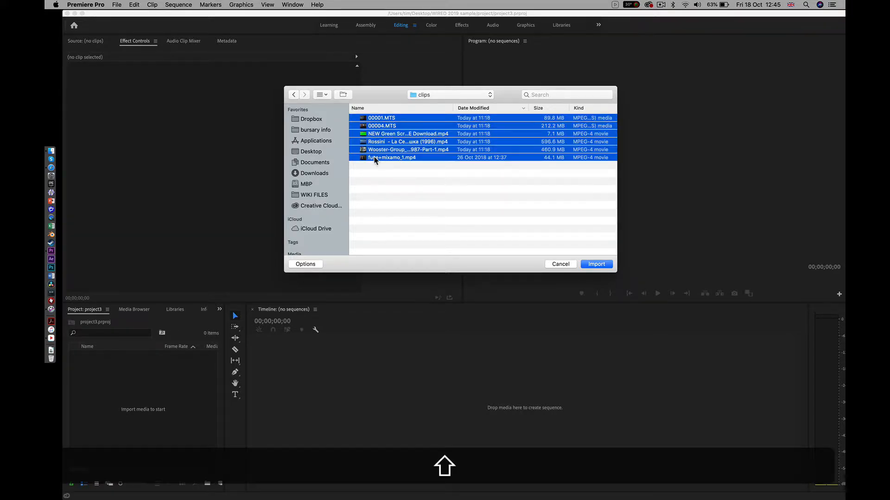
click(597, 264)
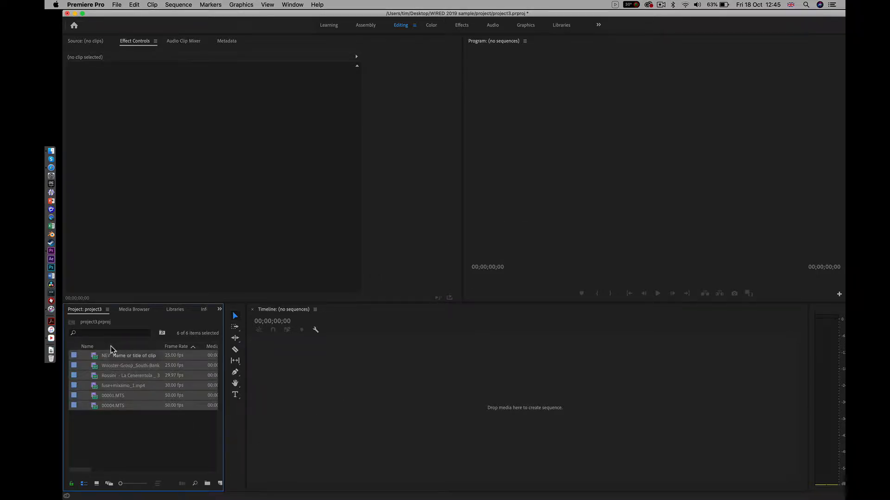
Show the imported clips as thumbnails and make the Project panel taller and wider.
click(98, 485)
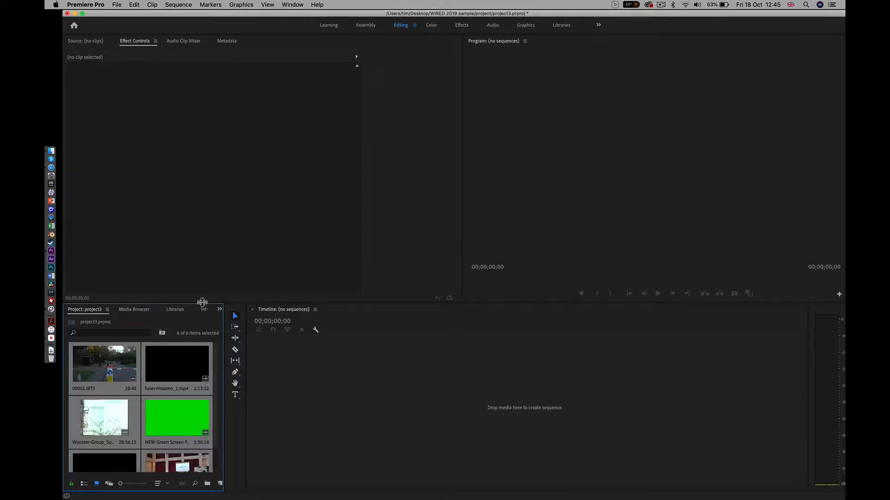
drag(202, 302, 204, 202)
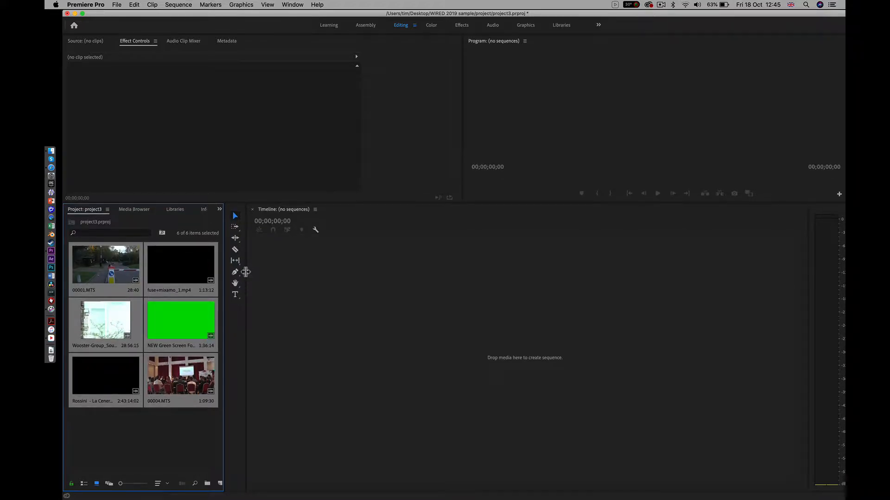
drag(245, 272, 438, 260)
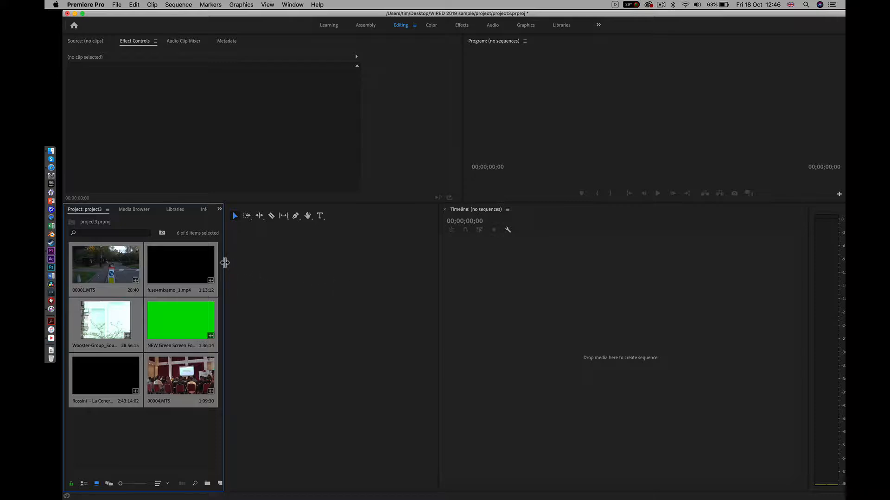
drag(225, 262, 410, 279)
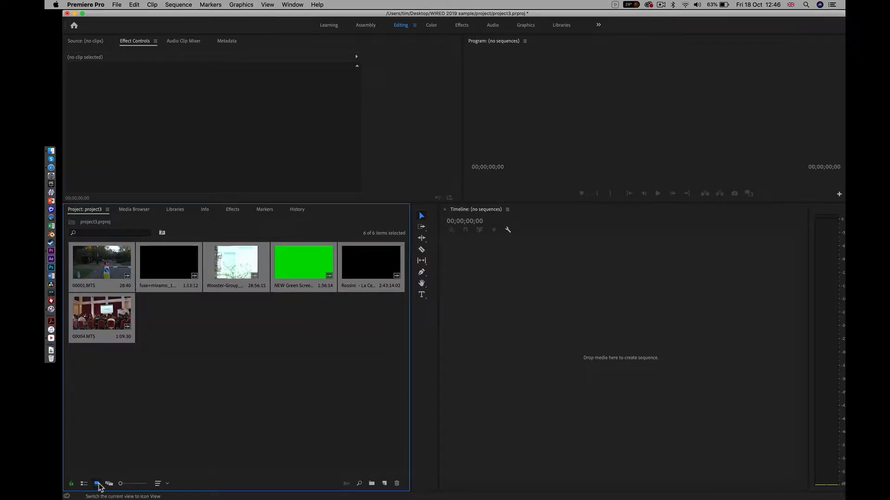
Switch the clips to list view and examine their metadata columns, including the video and audio information.
click(84, 485)
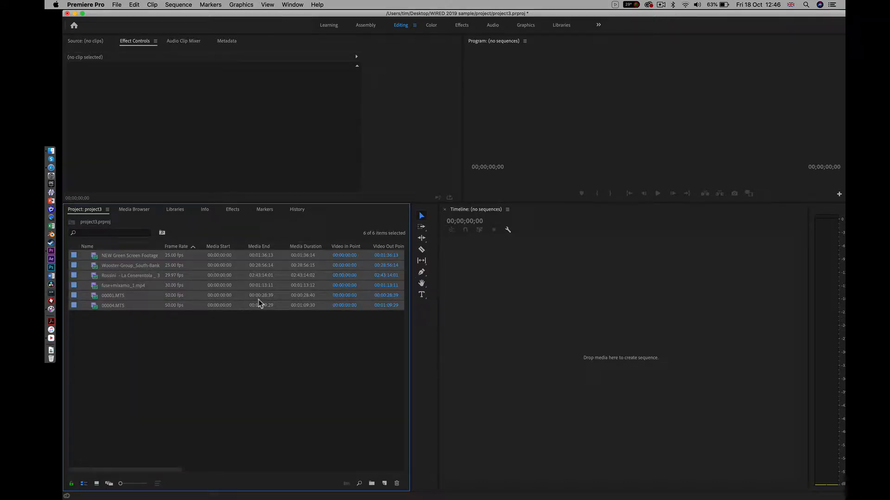
scroll(260, 304, left, 5)
scroll(260, 303, right, 10)
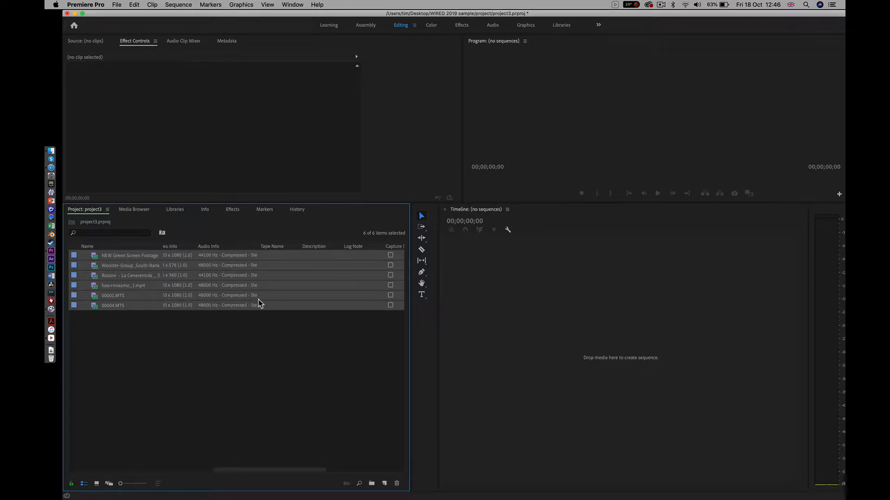
scroll(260, 303, left, 3)
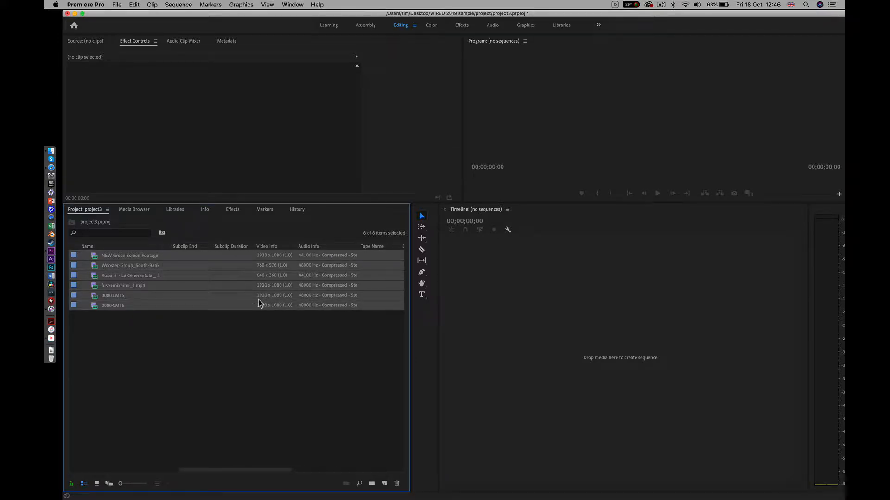
scroll(260, 303, left, 3)
scroll(259, 304, left, 3)
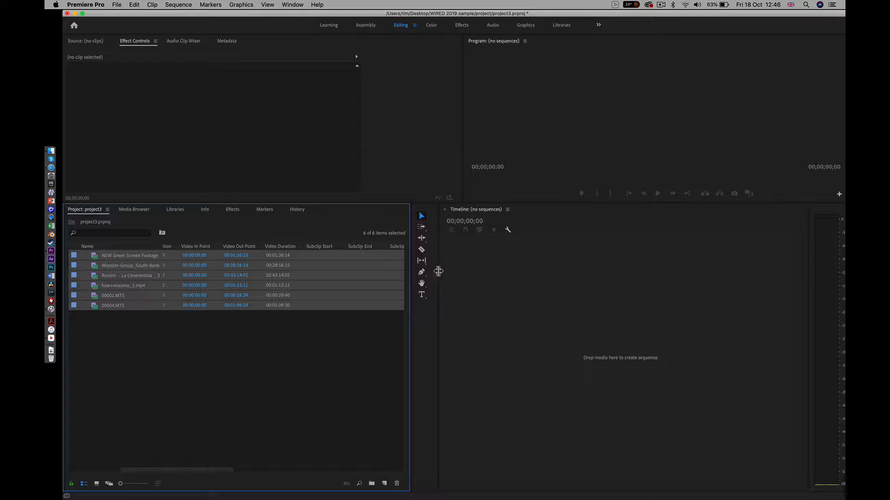
Widen the Project panel and move the Video Info column directly before the Video In Point column.
drag(438, 273, 689, 266)
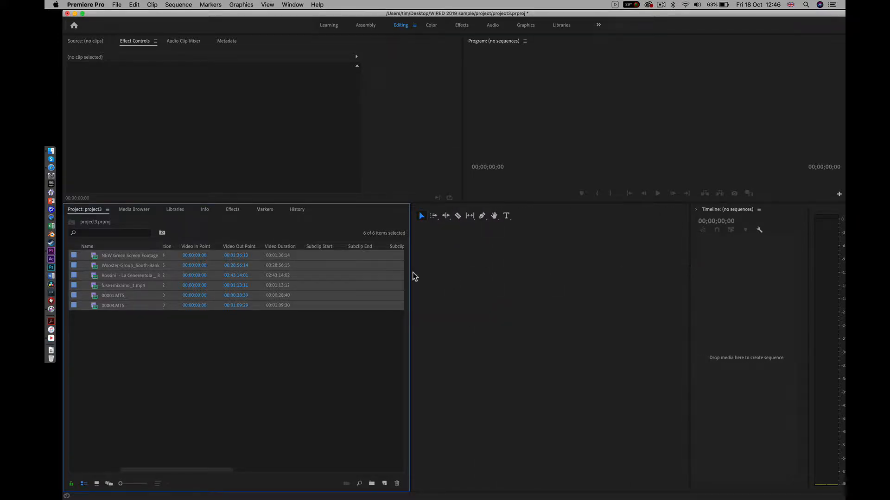
drag(410, 268, 662, 264)
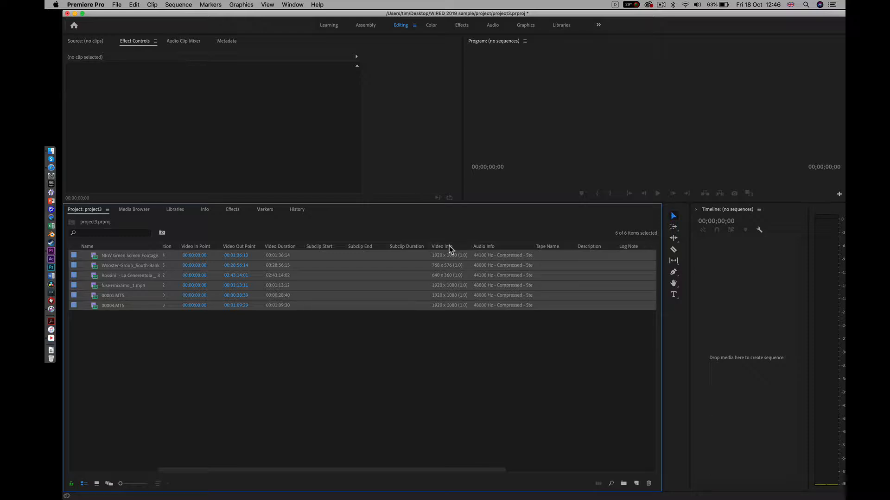
drag(451, 248, 420, 250)
drag(180, 251, 180, 254)
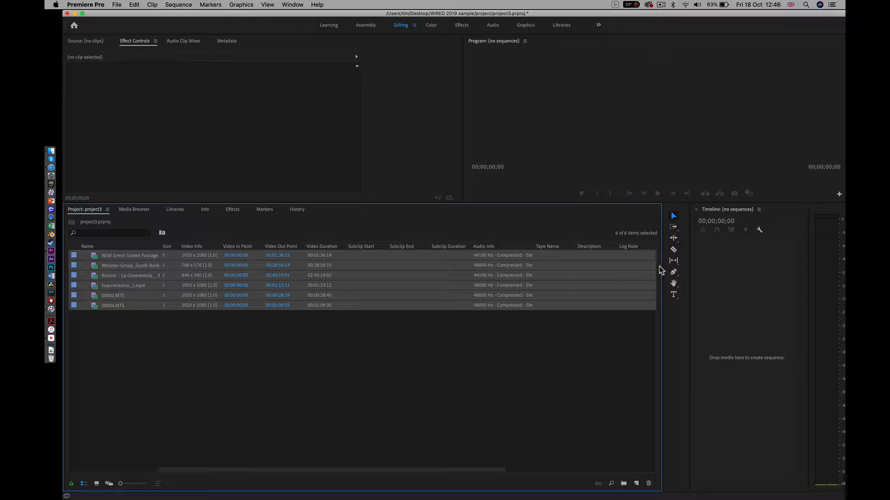
Narrow the Project panel again, extend the Timeline into the freed space, and deselect the clips.
drag(664, 271, 293, 270)
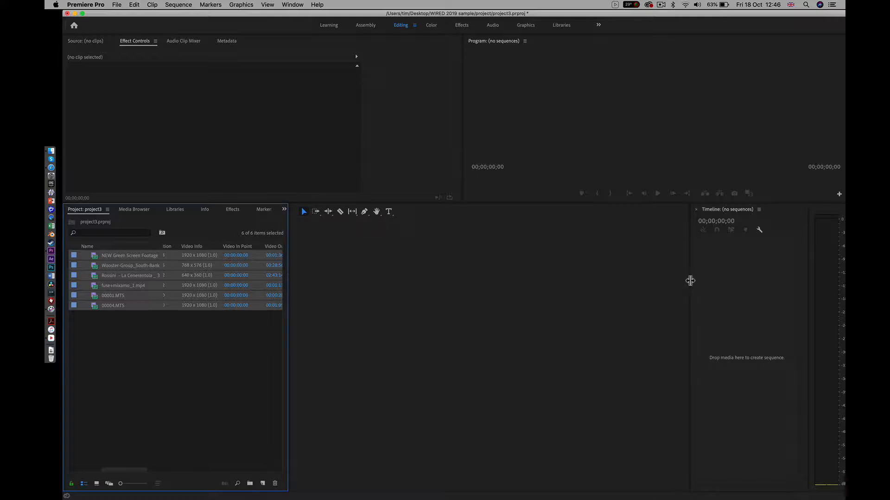
drag(689, 280, 302, 305)
click(138, 353)
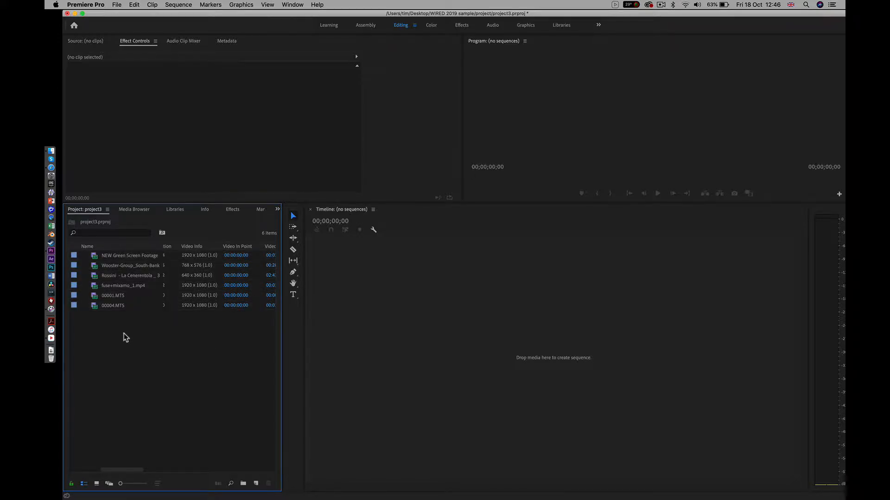
Import the music file Priscilla - Soft Machine.mp3 from the audio folder of WIRED 2019 sample.
right_click(124, 336)
click(153, 398)
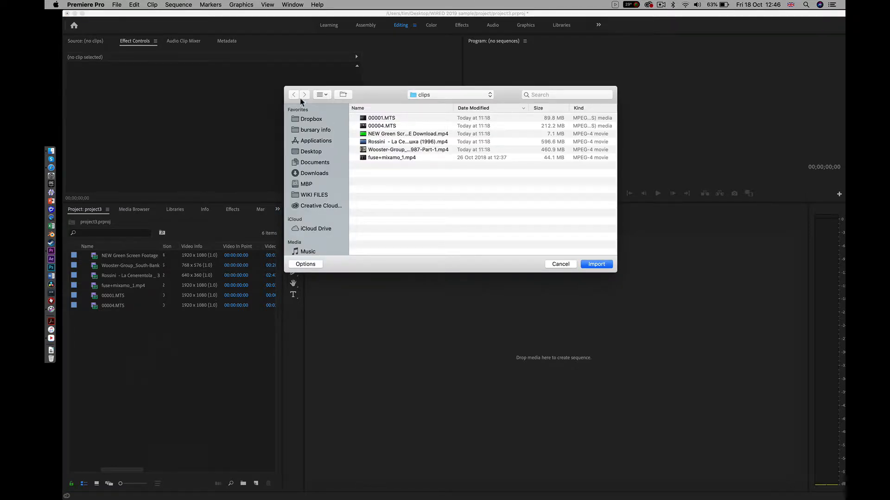
click(462, 95)
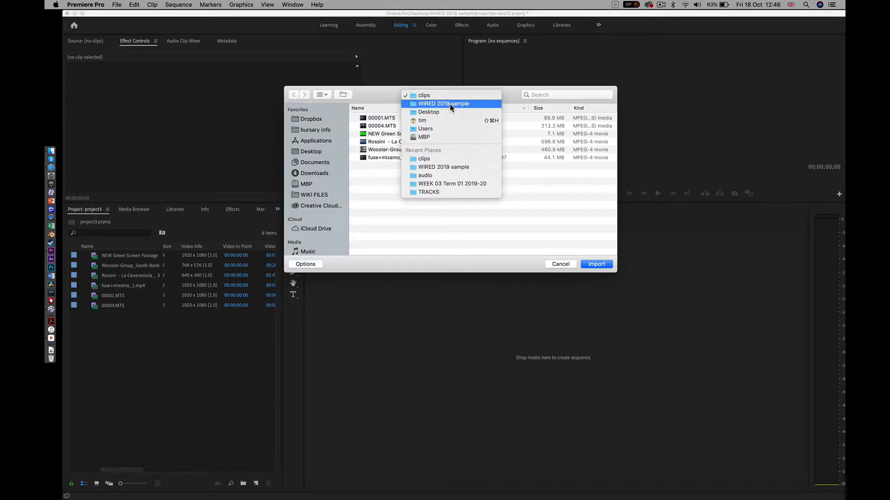
click(447, 103)
double_click(373, 142)
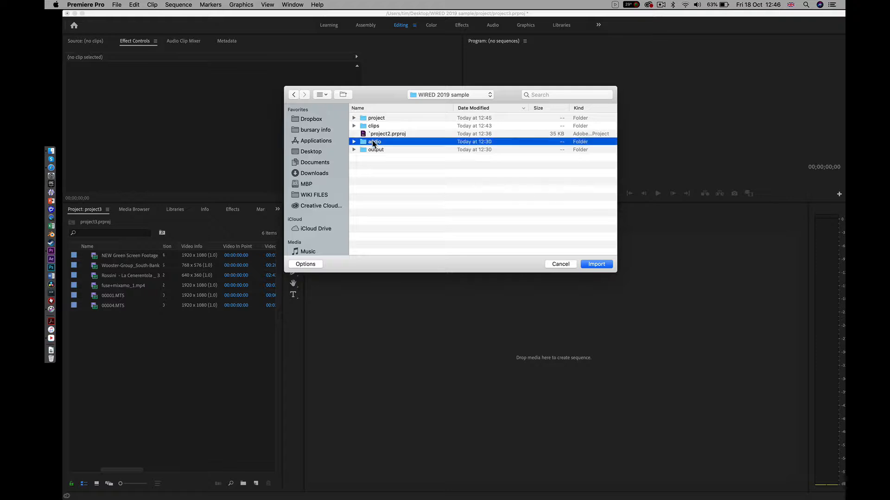
click(395, 120)
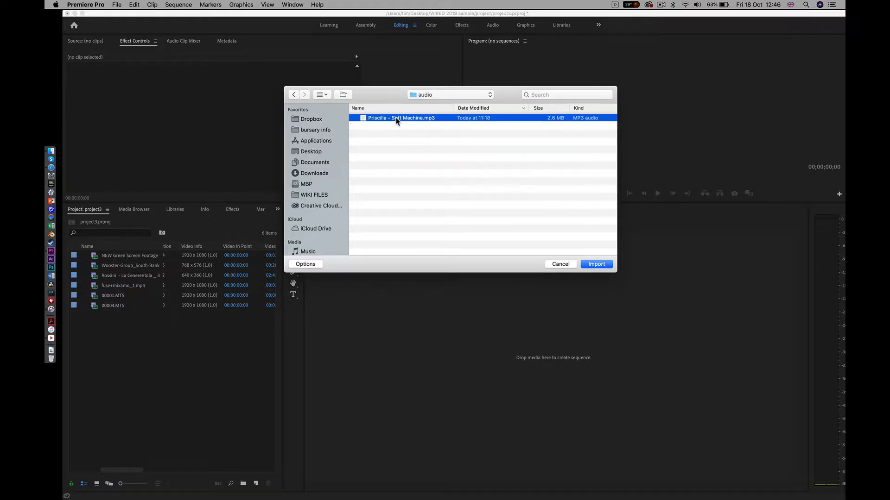
click(608, 265)
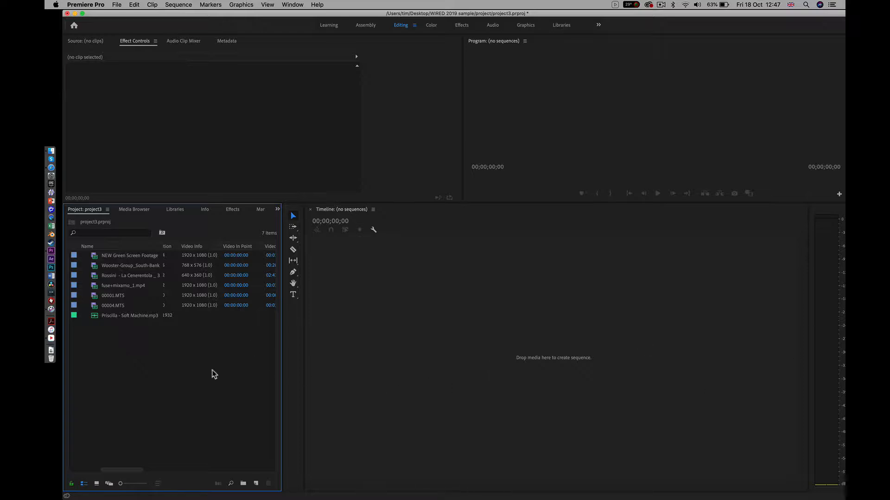
Create a 1920 x 1080, 25.00 fps Black Video item with square pixels and start a new sequence from it in the Timeline.
right_click(118, 357)
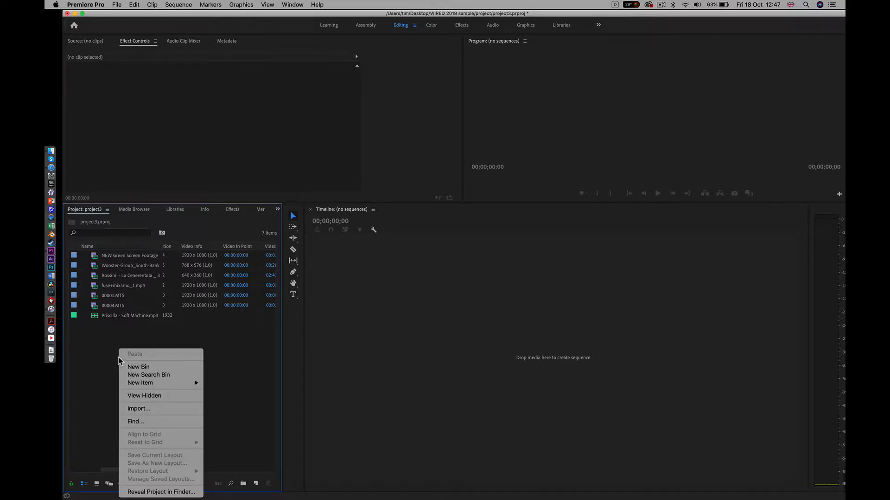
mouse_move(143, 384)
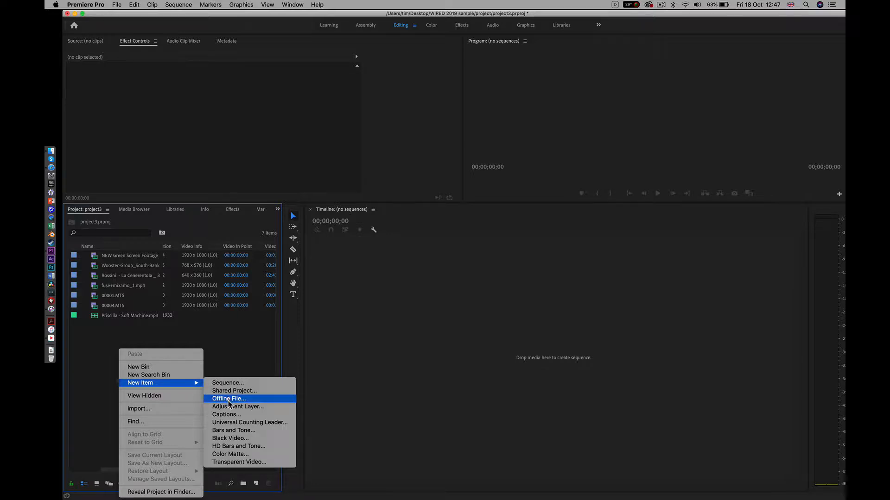
click(228, 438)
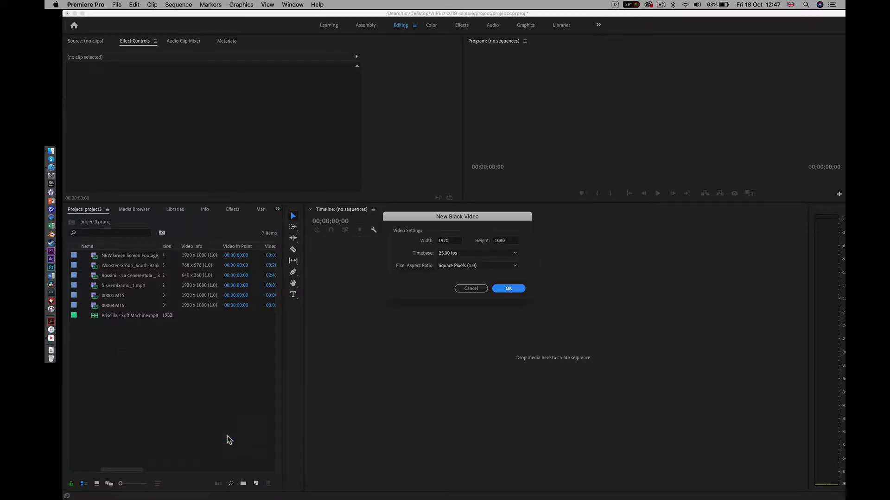
click(508, 289)
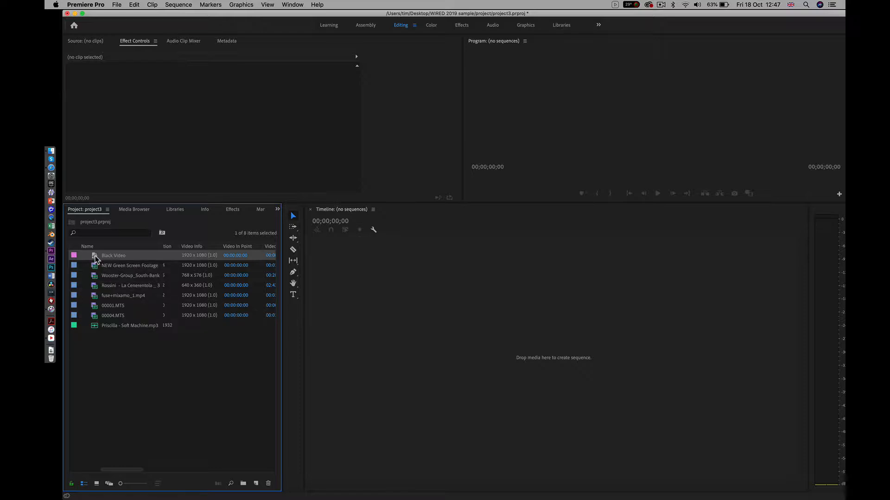
drag(95, 258, 380, 337)
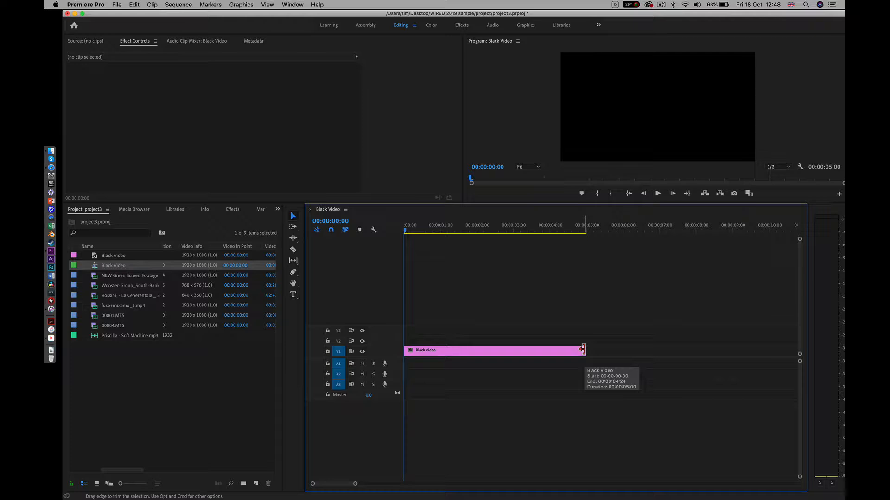
Trim the end of the Black Video clip on V1 to a duration of 00:00:01:08 and select the clip.
drag(583, 350, 437, 358)
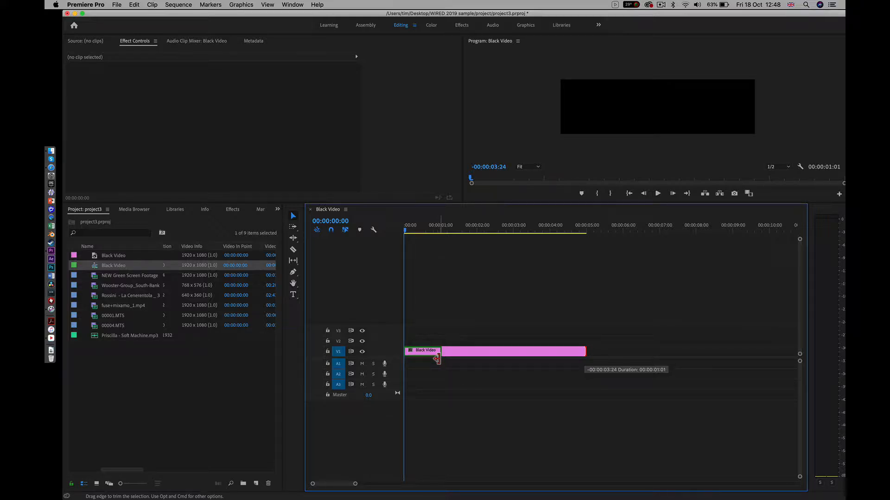
drag(437, 358, 447, 361)
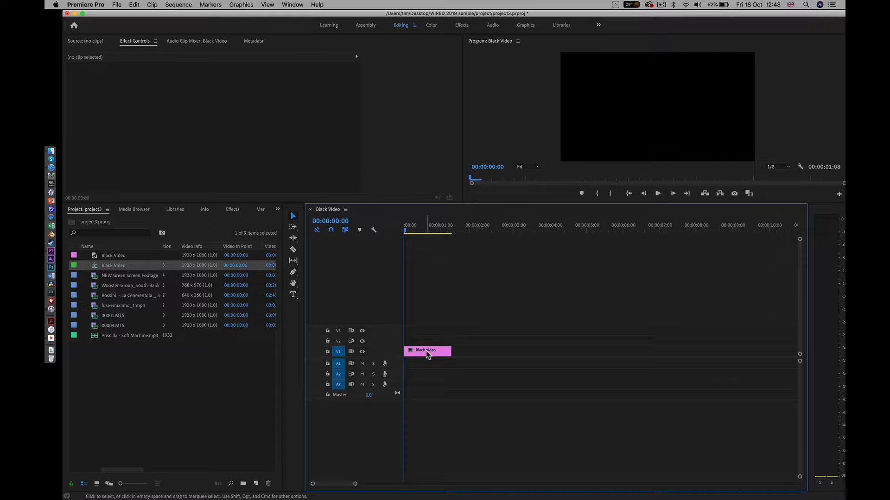
mouse_move(427, 351)
mouse_down()
mouse_move(530, 351)
mouse_move(437, 347)
mouse_move(435, 330)
mouse_move(429, 351)
mouse_up()
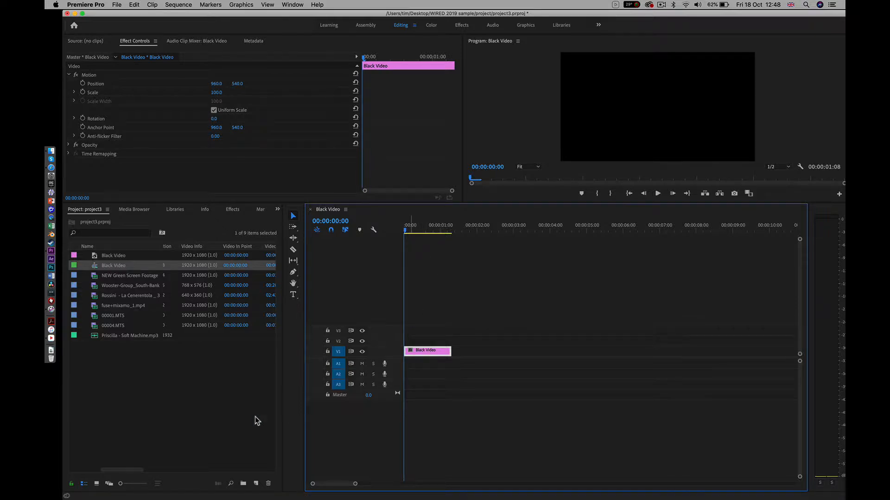
Place Priscilla - Soft Machine.mp3 on audio track A2, starting exactly at the end of the Black Video clip.
click(106, 338)
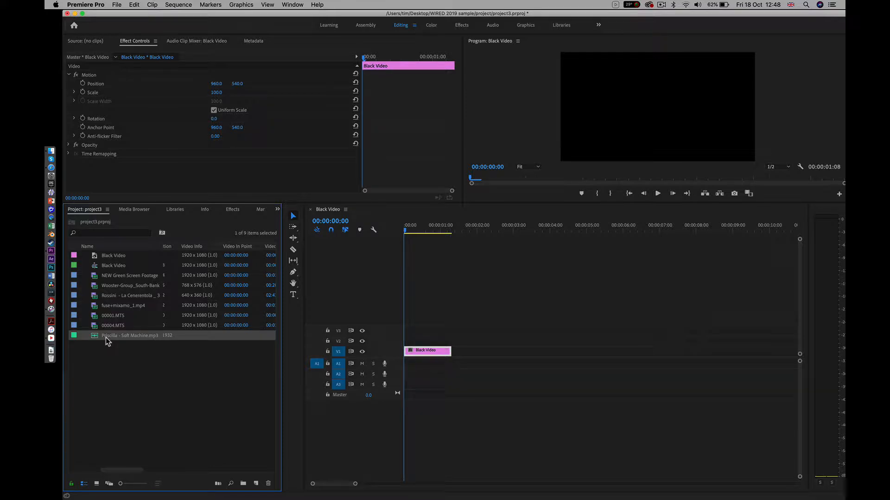
drag(106, 337, 455, 377)
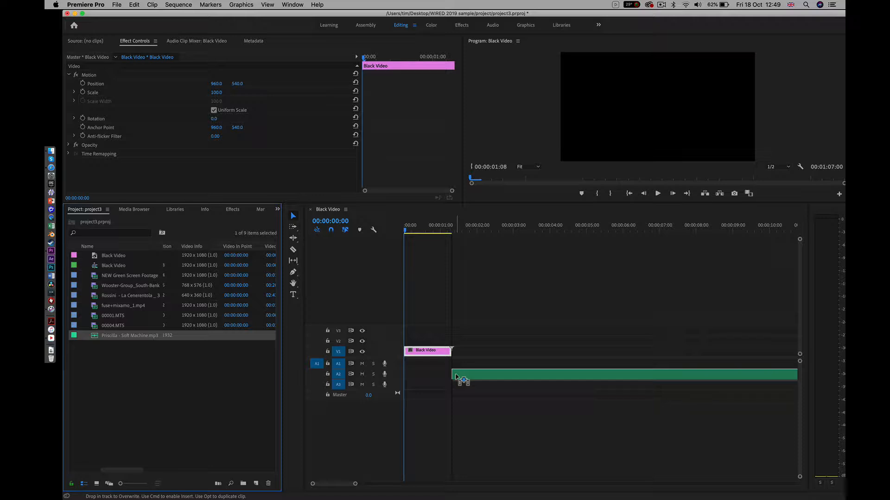
drag(455, 377, 456, 376)
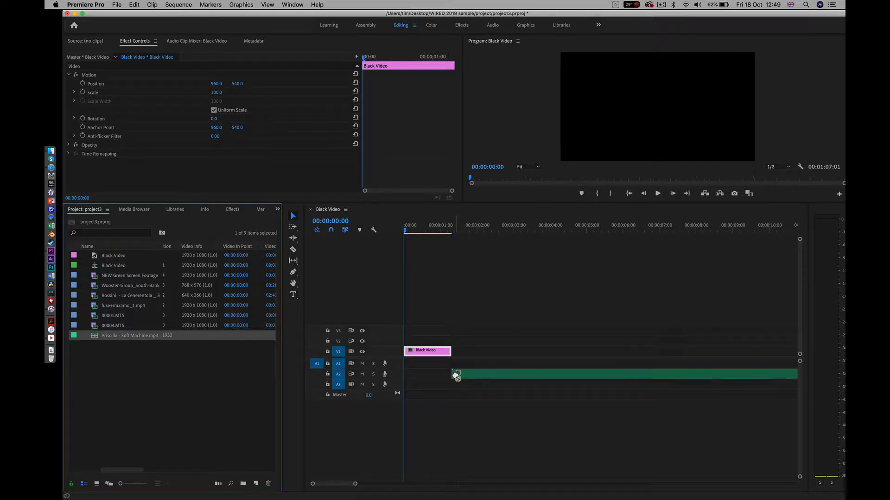
click(483, 378)
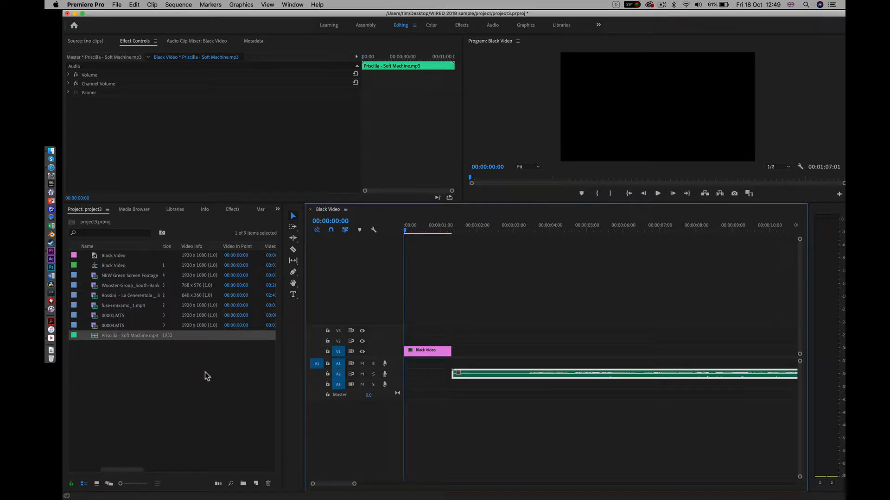
Lock audio track A2 and increase its height to enlarge the music waveform.
click(327, 374)
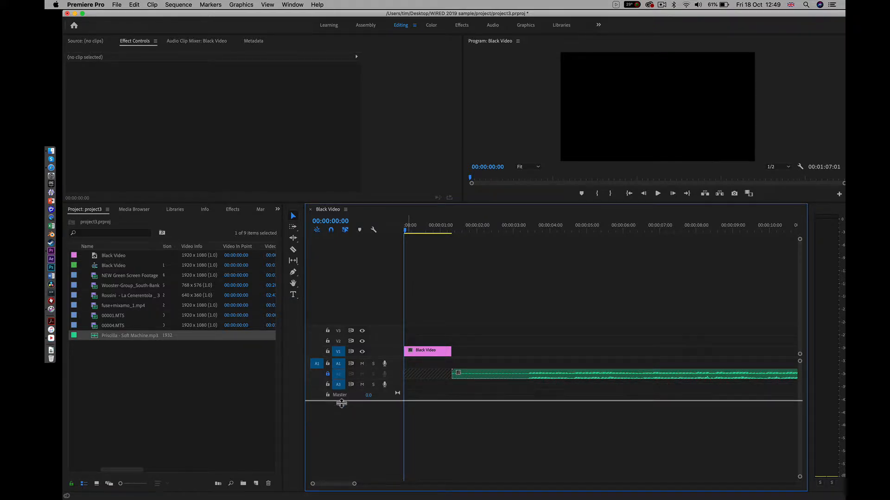
drag(341, 404, 341, 406)
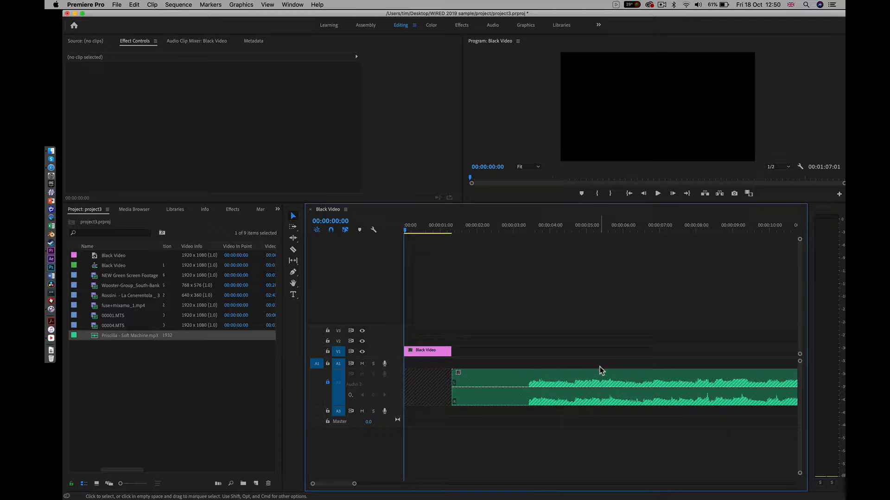
mouse_move(538, 377)
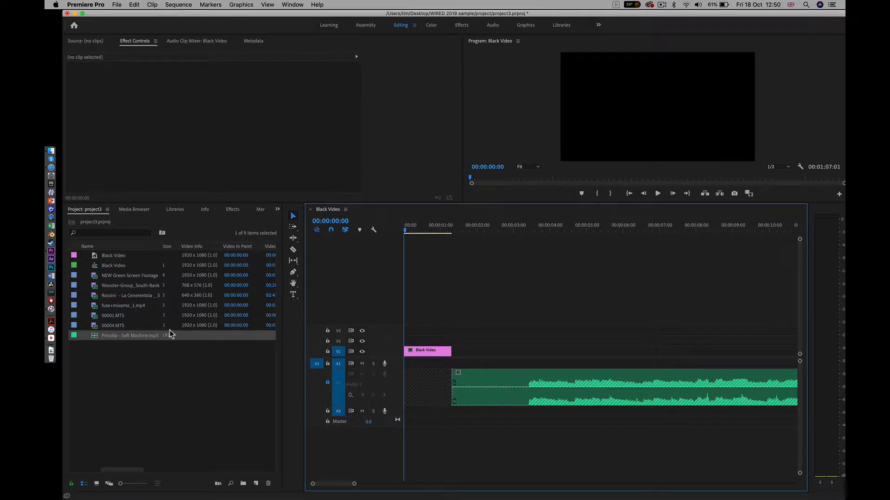
Place the six imported video clips on V1 directly after the Black Video clip and increase V1's height to show clip thumbnails.
click(116, 280)
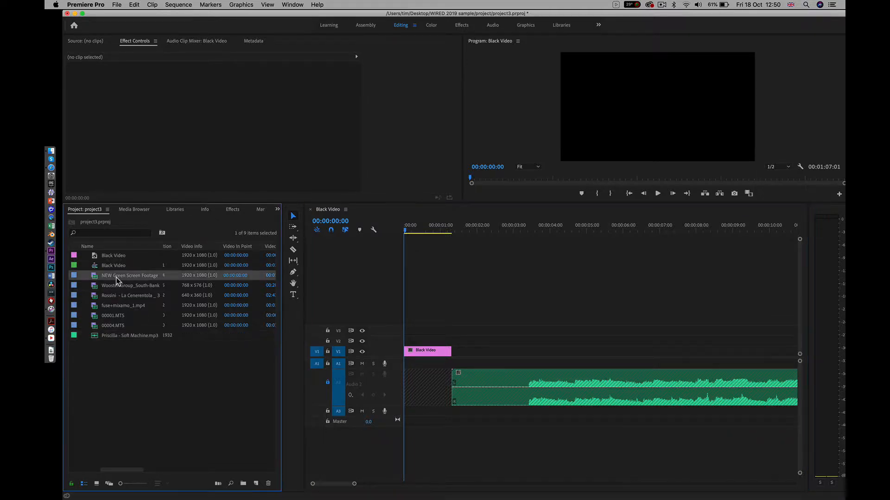
key(shift)
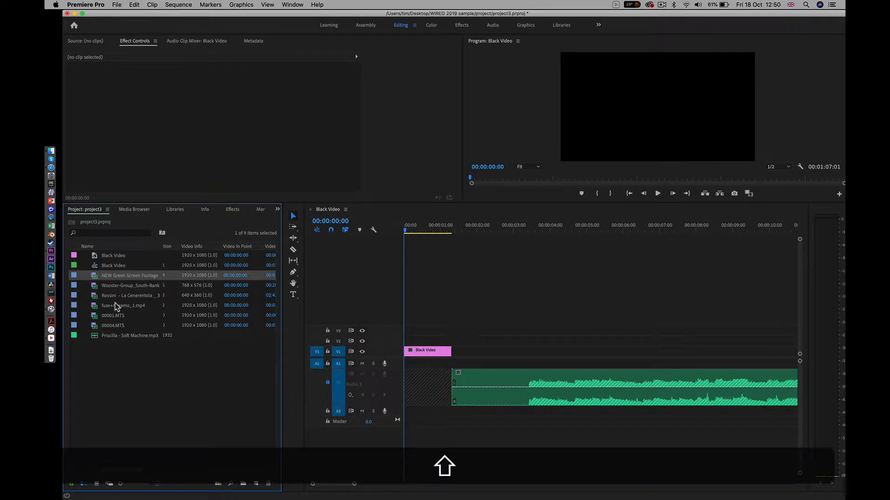
shift+click(116, 326)
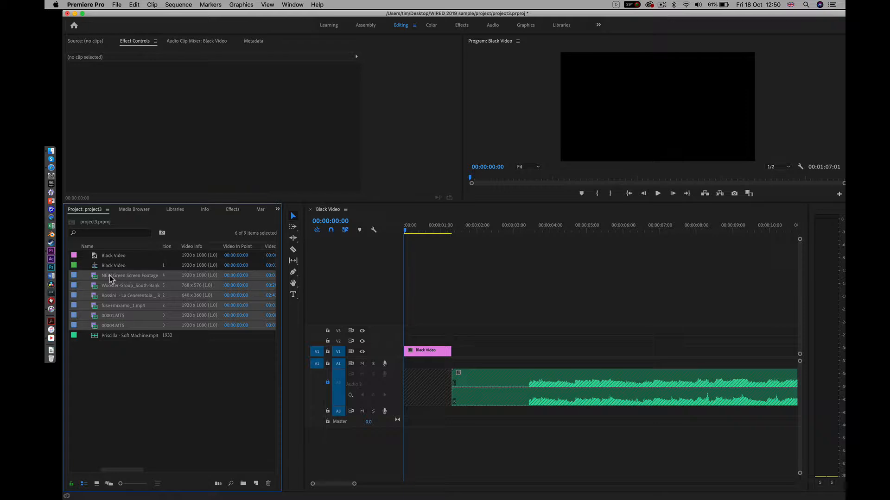
drag(109, 275, 456, 354)
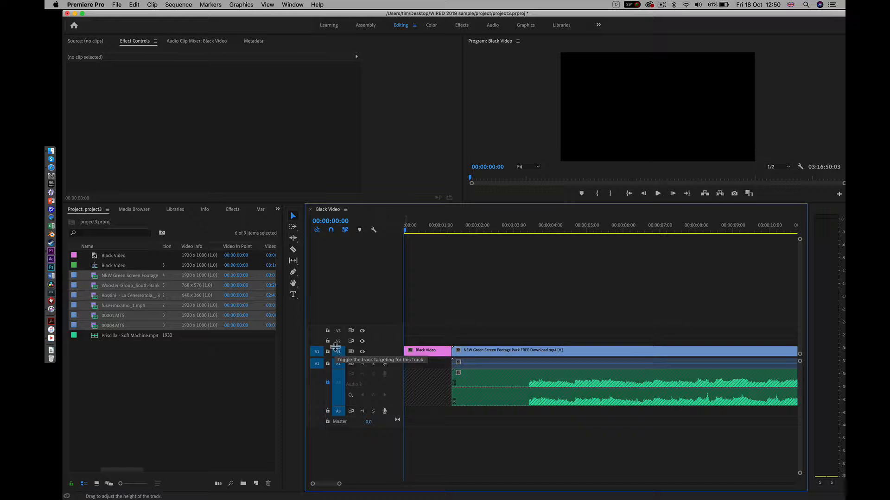
drag(335, 347, 342, 318)
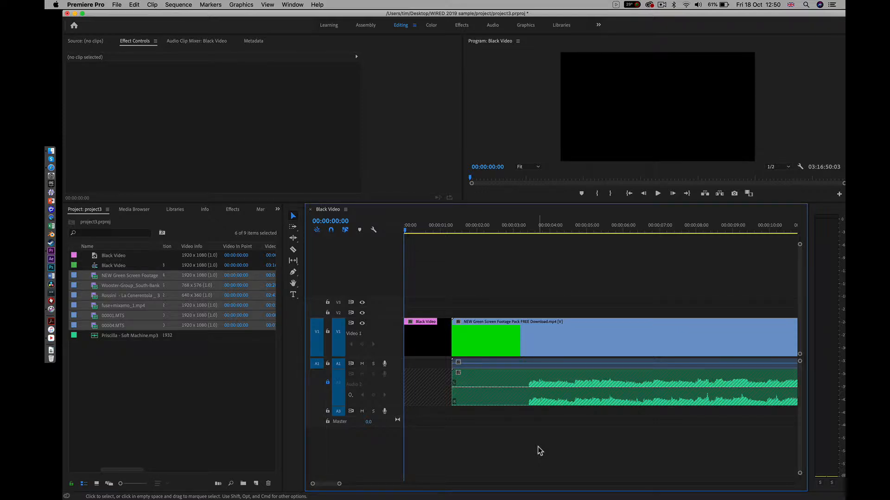
Inspect the whole sequence and its opening clips at different time scales in the Timeline.
key(backslash)
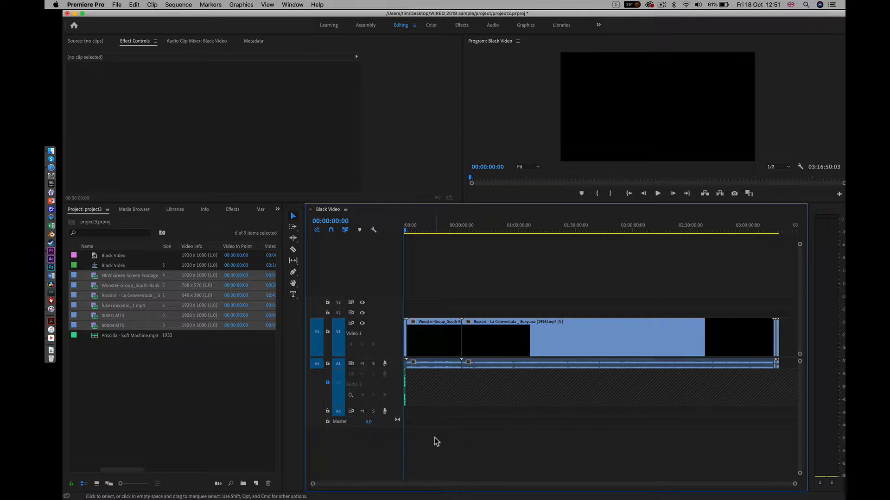
key(backslash)
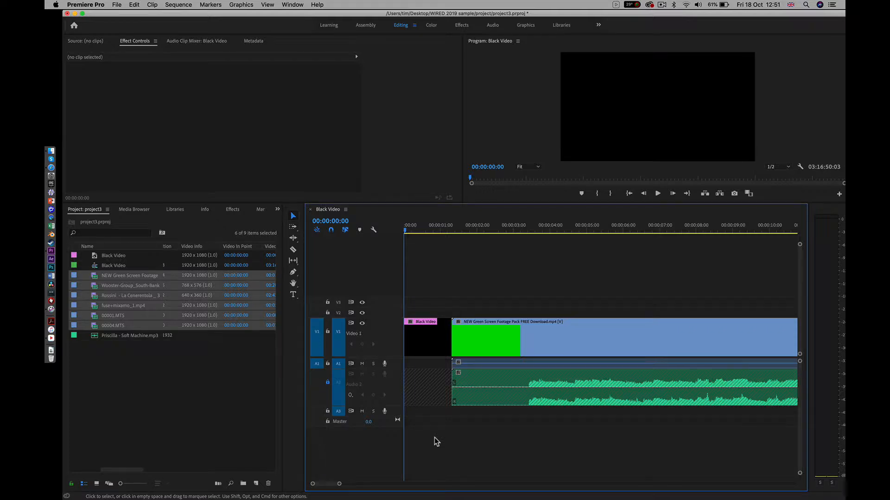
key(backslash)
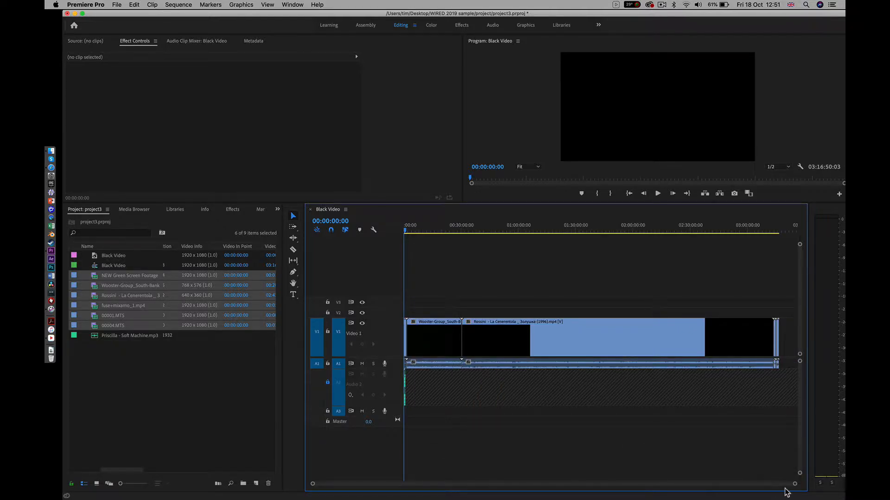
drag(794, 486, 734, 499)
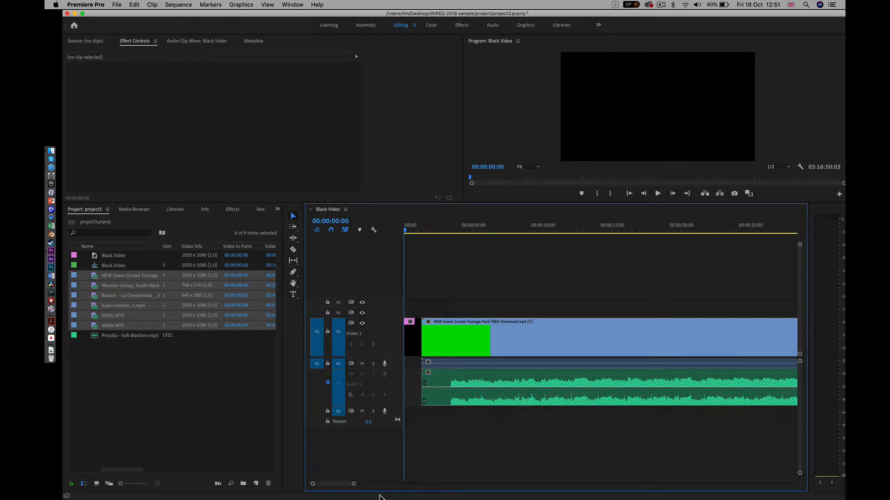
mouse_move(341, 487)
mouse_down()
mouse_move(632, 495)
mouse_move(330, 478)
mouse_up()
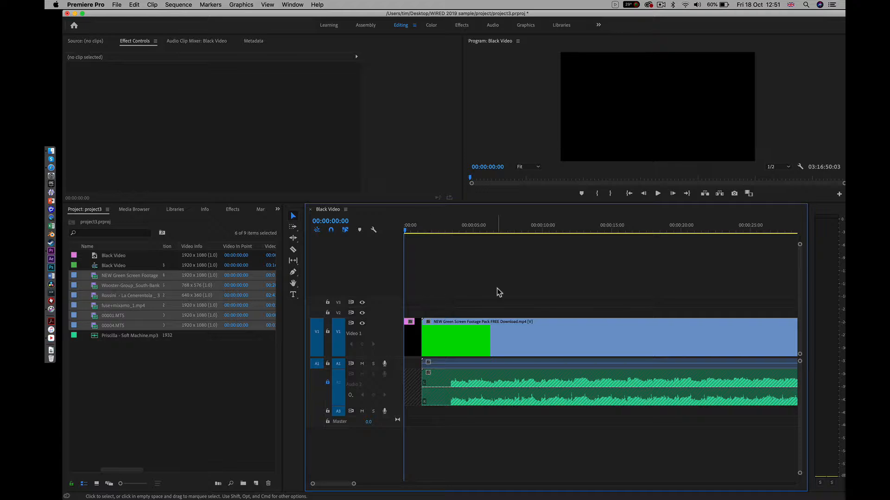
Play the sequence from the start to about 00:00:09:18, and step forward frame by frame to 00:00:10:11.
click(658, 194)
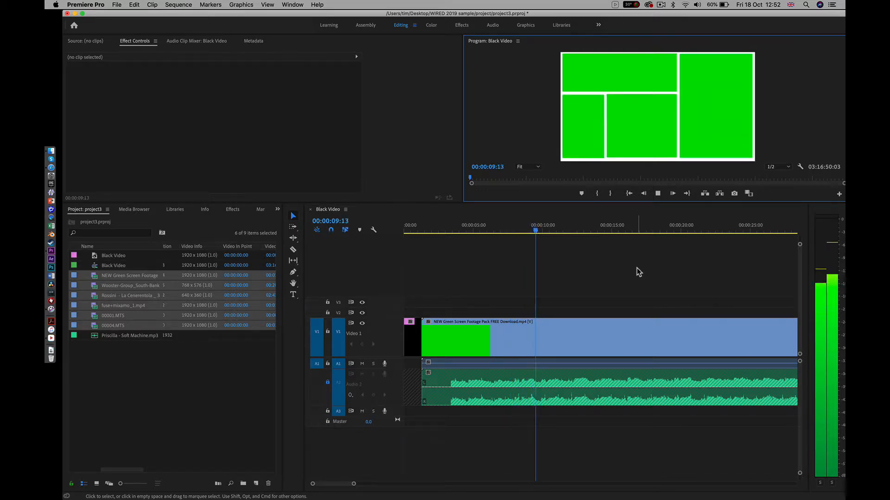
key(space)
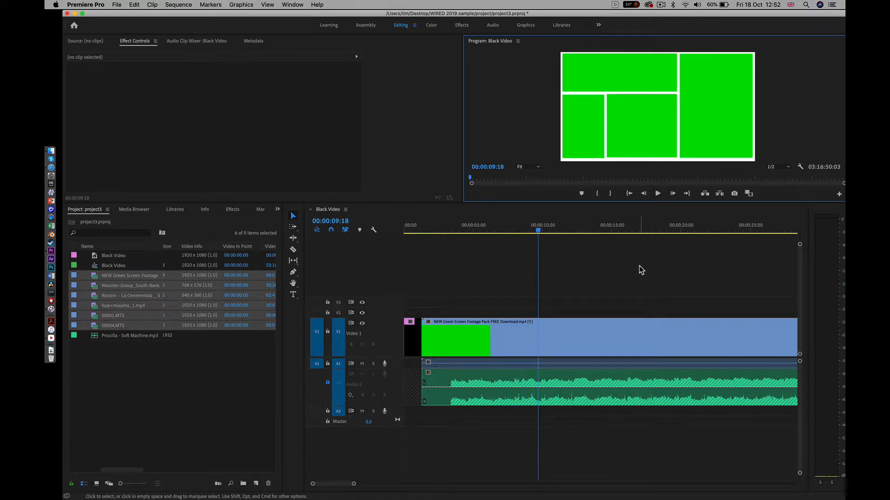
key(Right)
key(Right)
key(Right)
key(Right)
key(Right)
key(Right)
key(Right)
key(Right)
key(Right)
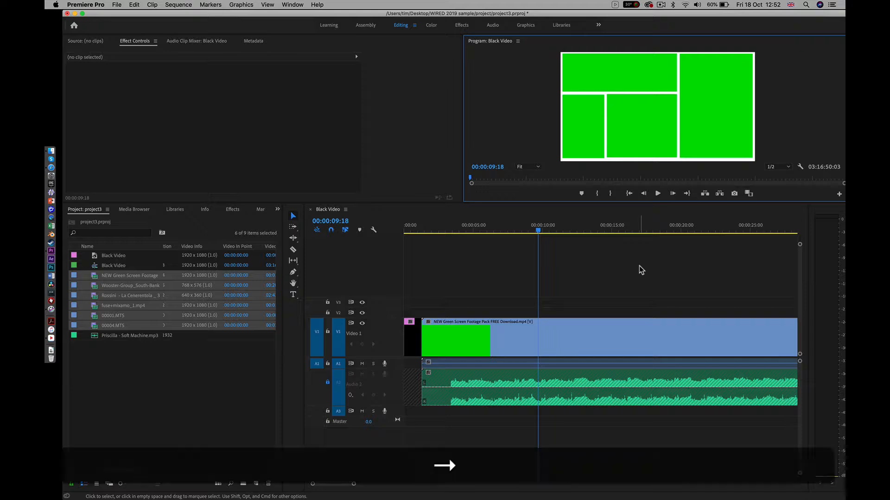
key(Right)
key(Right)
key(Right)
key(Right)
key(Right)
key(Right)
key(Right)
key(Right)
key(Right)
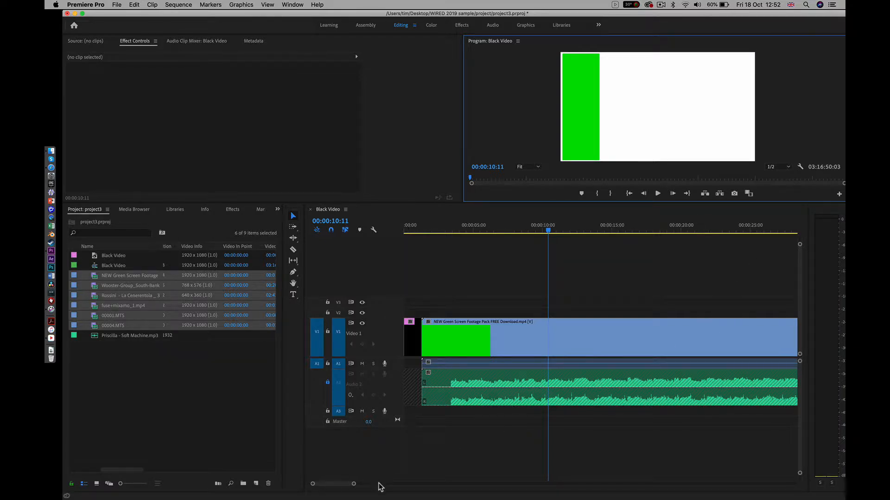
Scrub through the green screen footage and step frame by frame around 00:00:44:23 to find where the bullet shot changes to the LIVE shot.
drag(354, 485, 421, 491)
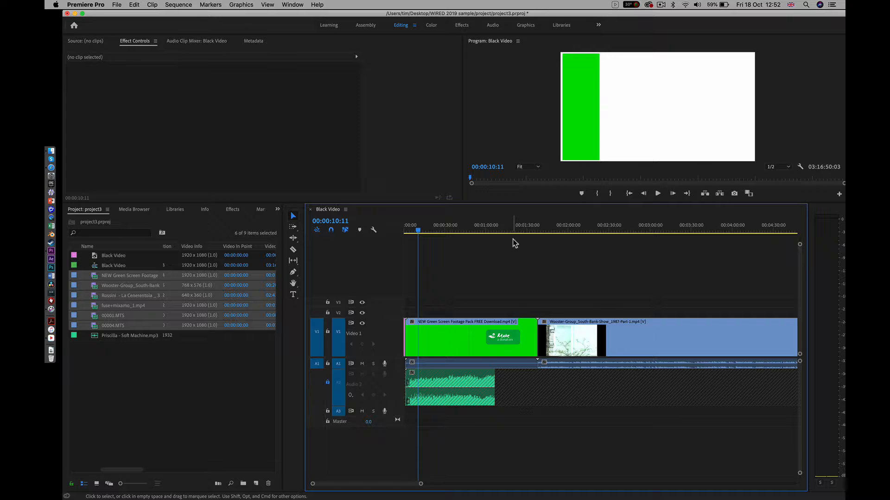
mouse_move(513, 227)
mouse_down()
mouse_move(579, 232)
mouse_move(494, 233)
mouse_move(605, 235)
mouse_move(517, 242)
mouse_up()
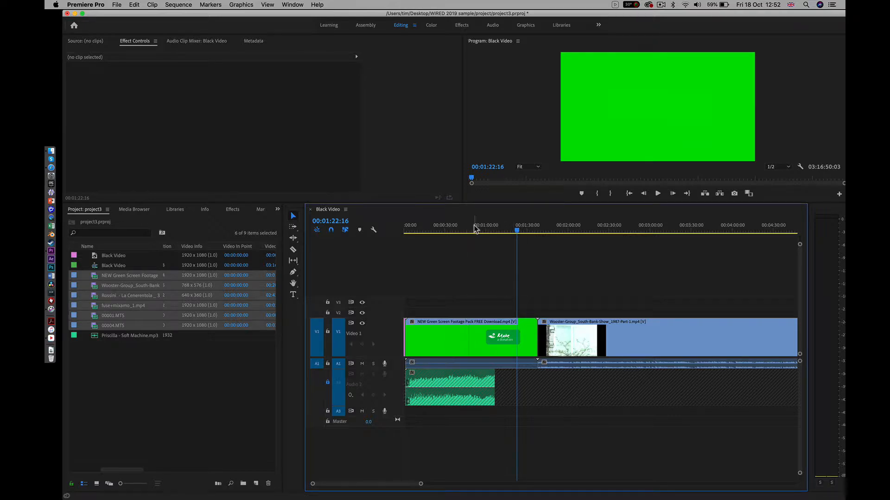
drag(472, 227, 465, 246)
key(Right)
key(Right)
key(Right)
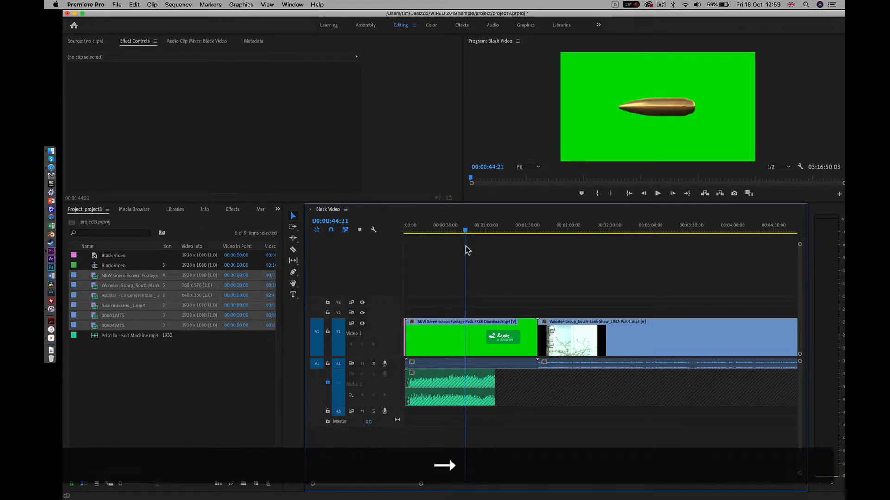
key(Right)
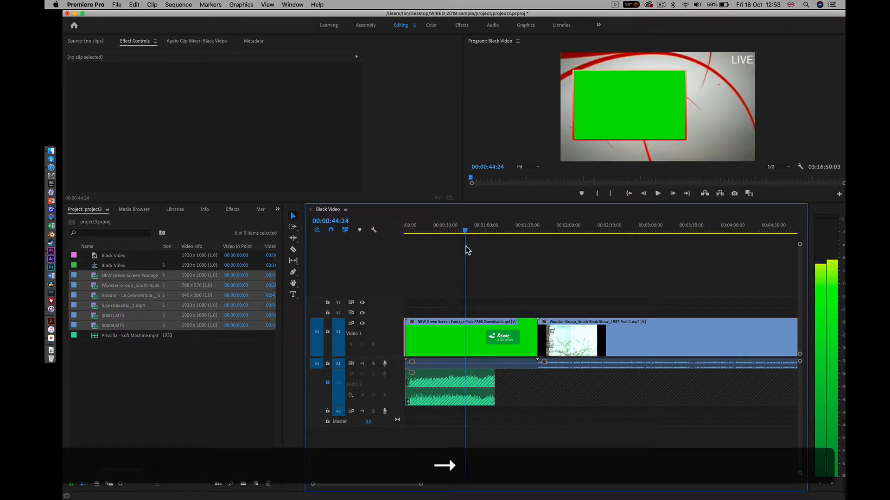
key(Left)
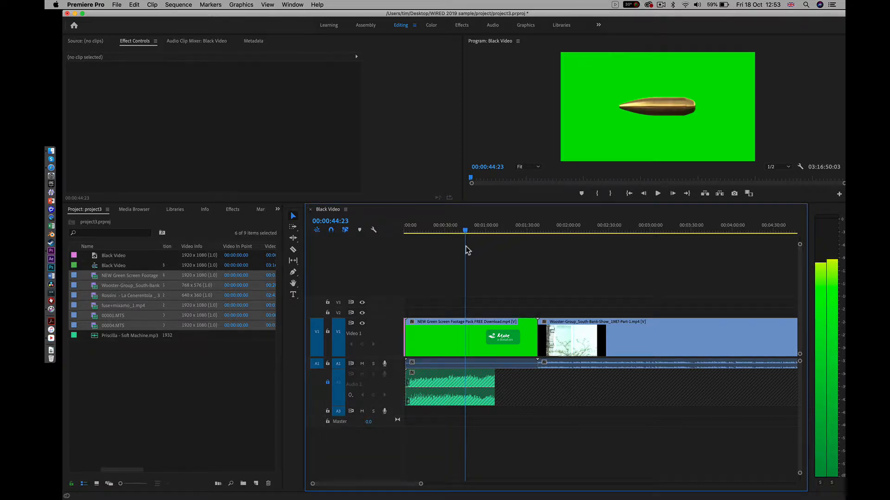
key(Left)
key(Right)
key(Right)
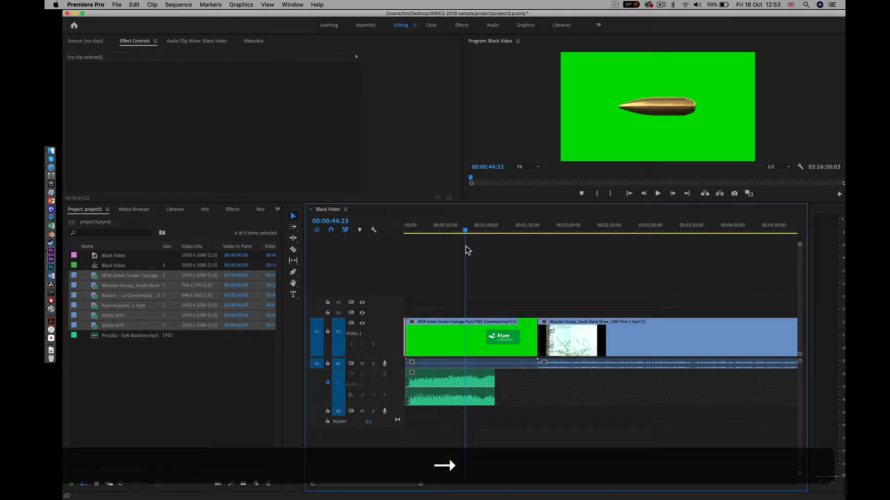
Trim the start of the green screen clip to the first LIVE frame at 00:00:44:24 and ripple delete the gap before it.
key(Left)
key(Right)
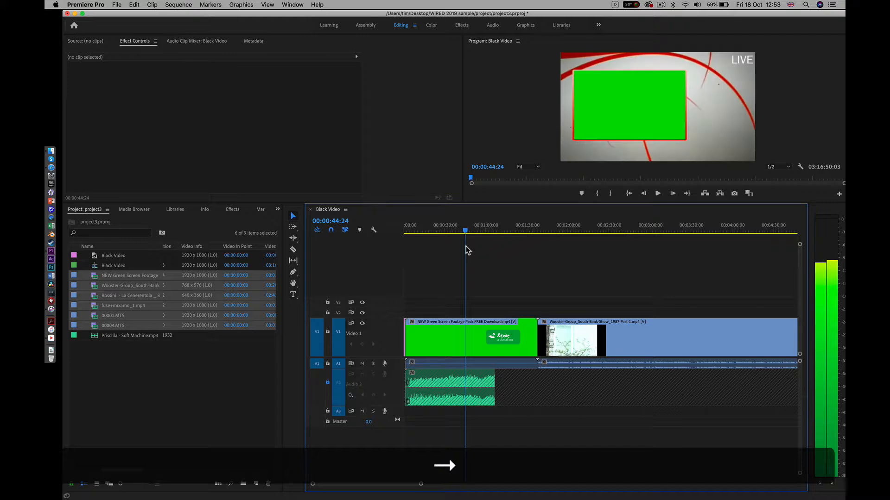
key(Left)
key(Right)
key(Left)
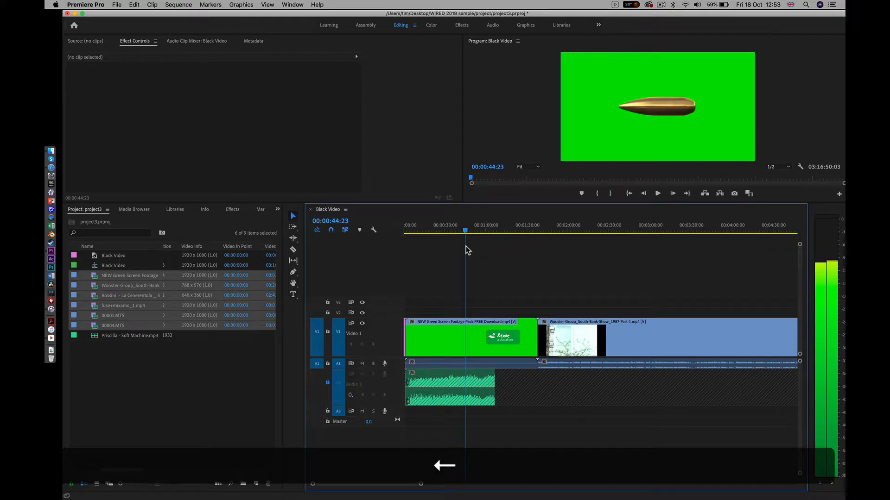
key(Right)
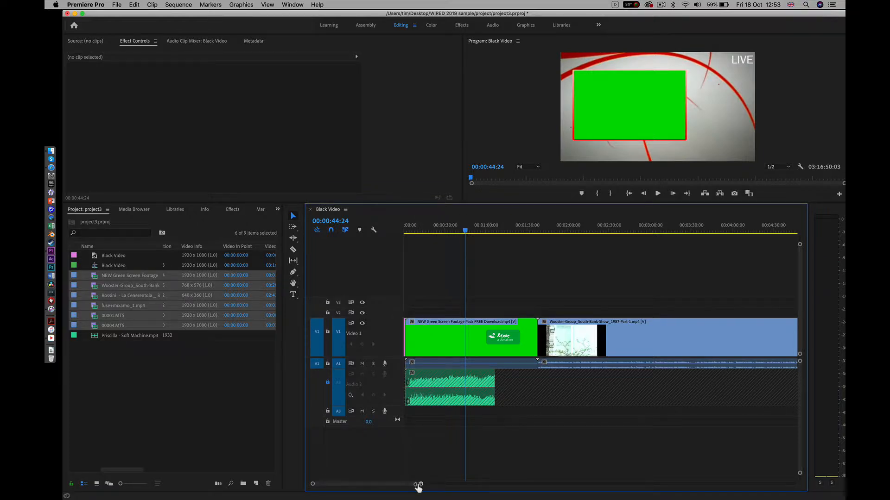
drag(418, 485, 400, 489)
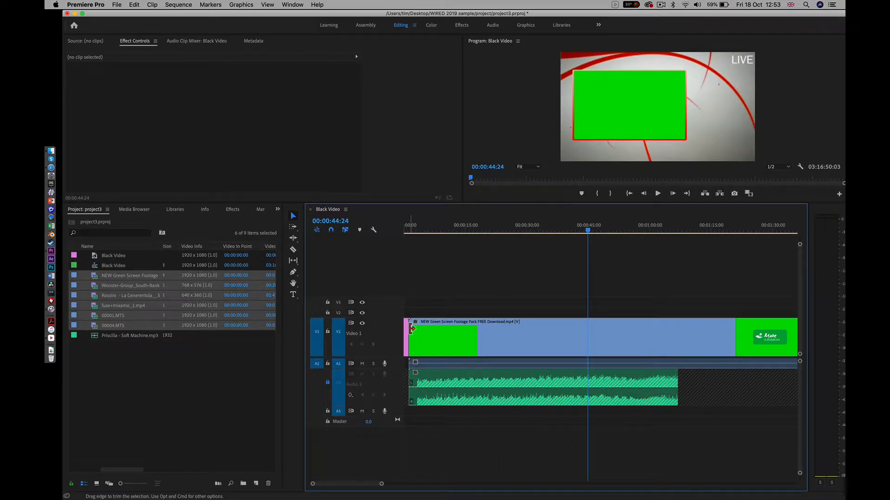
drag(411, 329, 588, 324)
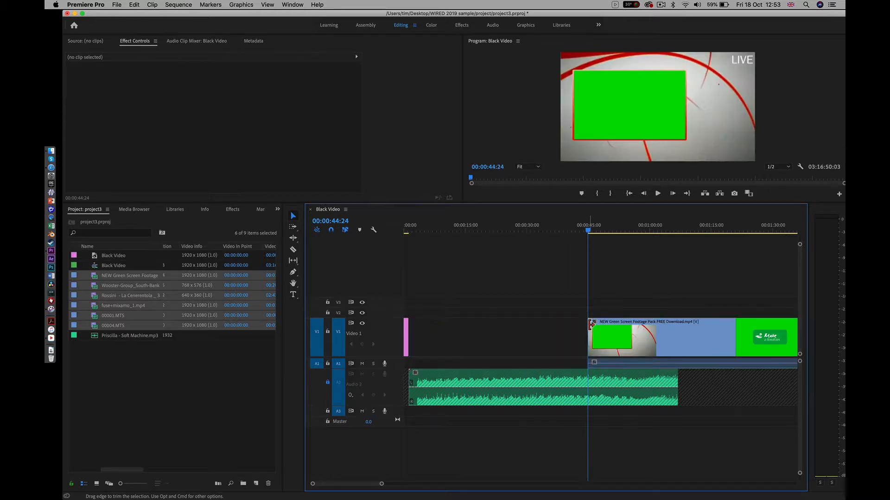
right_click(535, 339)
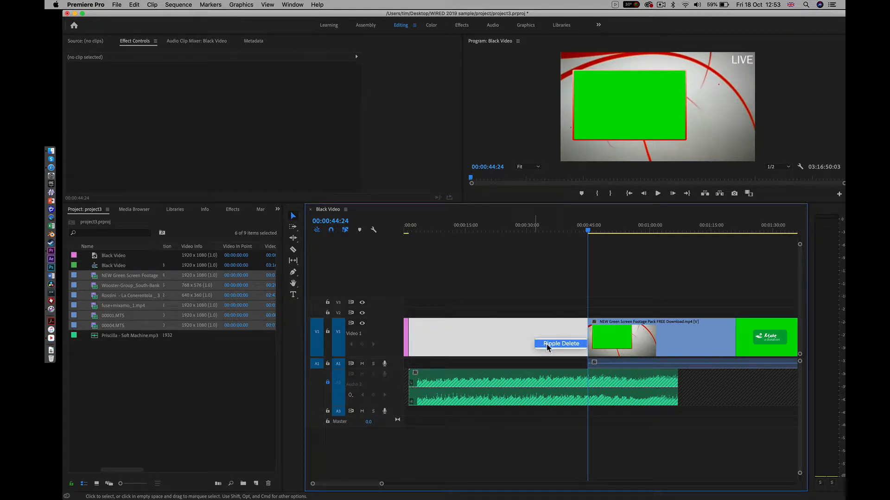
click(548, 345)
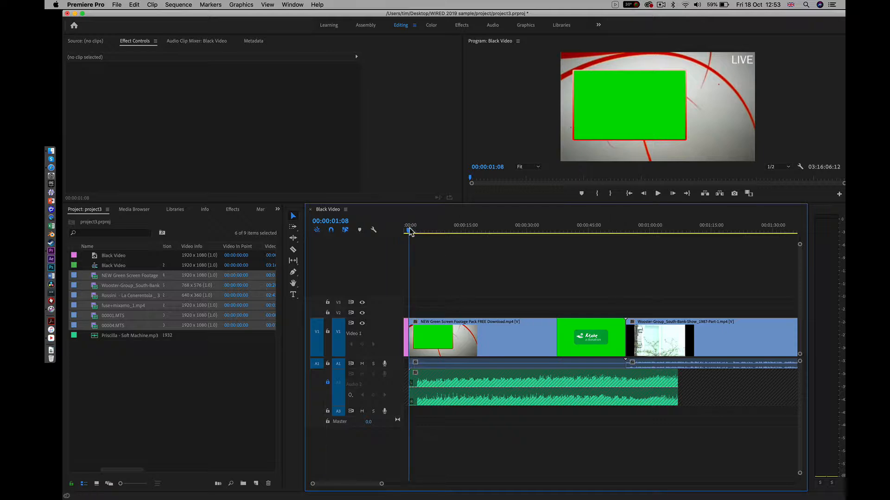
Trim the end of the green screen clip to the last LIVE frame at 00:00:04:18 and ripple delete the gap after it.
drag(410, 231, 422, 235)
key(Right)
key(Right)
key(Right)
key(Left)
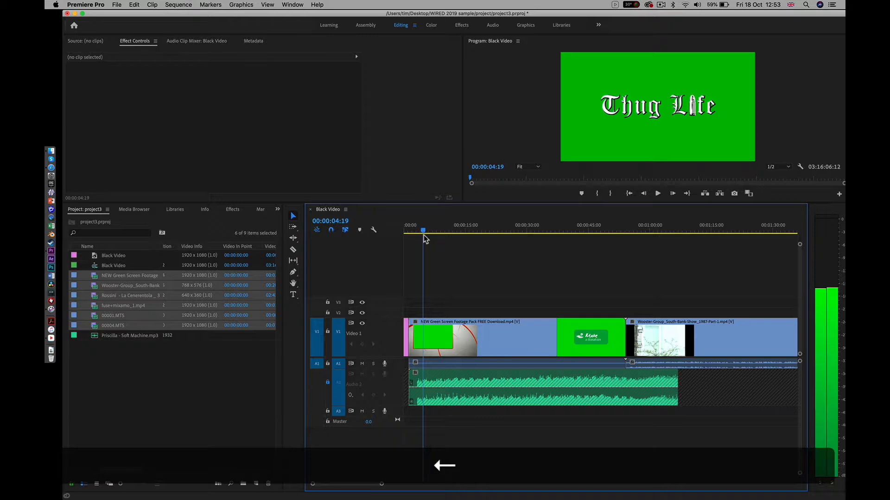
key(Left)
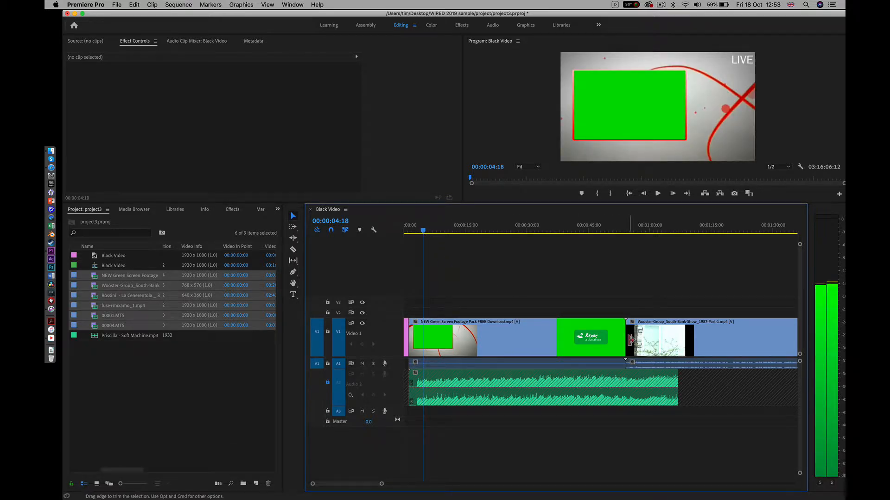
drag(623, 337, 422, 341)
right_click(455, 334)
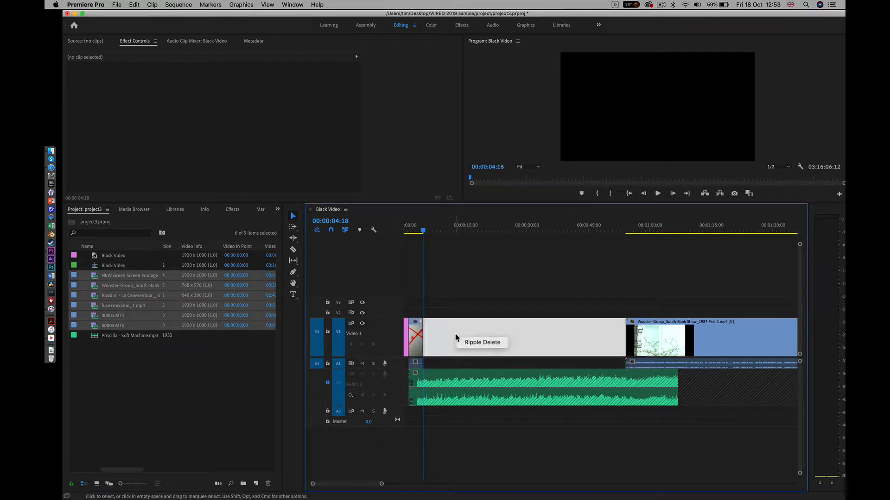
click(478, 343)
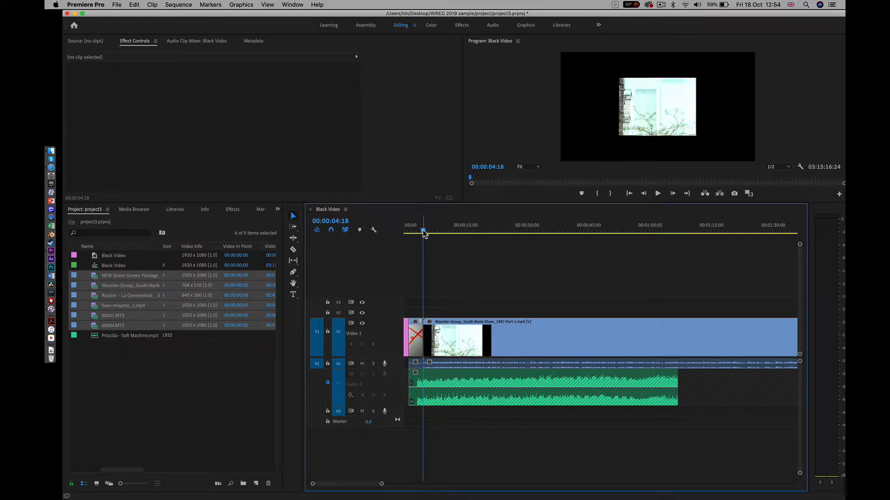
Trim the start of the Wooster Group clip to the shot of the presenter at 00:00:20:06.
drag(423, 233, 488, 247)
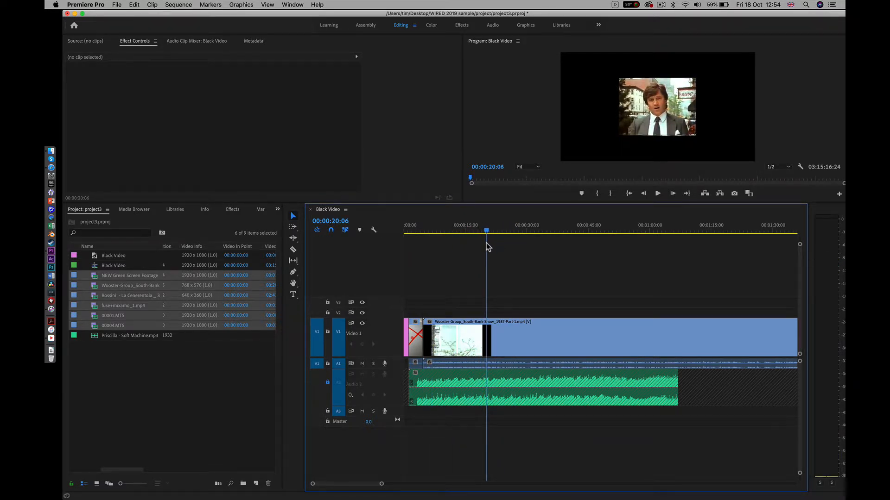
key(Left)
key(Right)
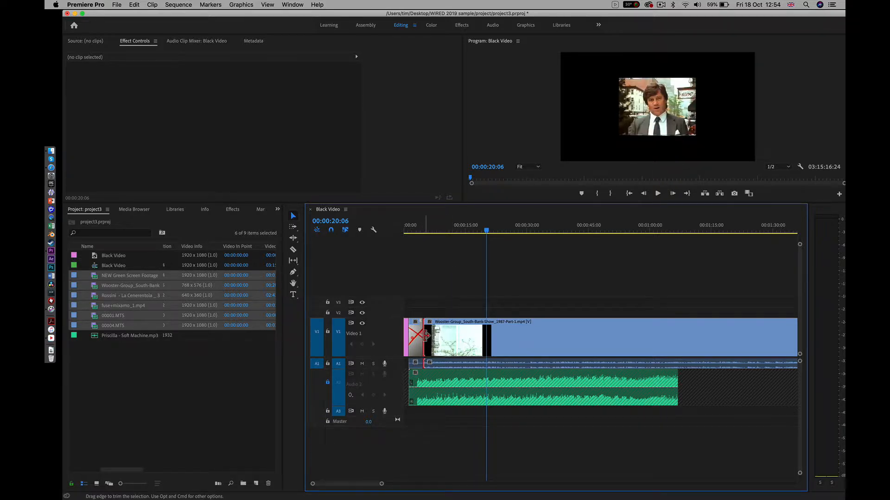
drag(425, 335, 487, 335)
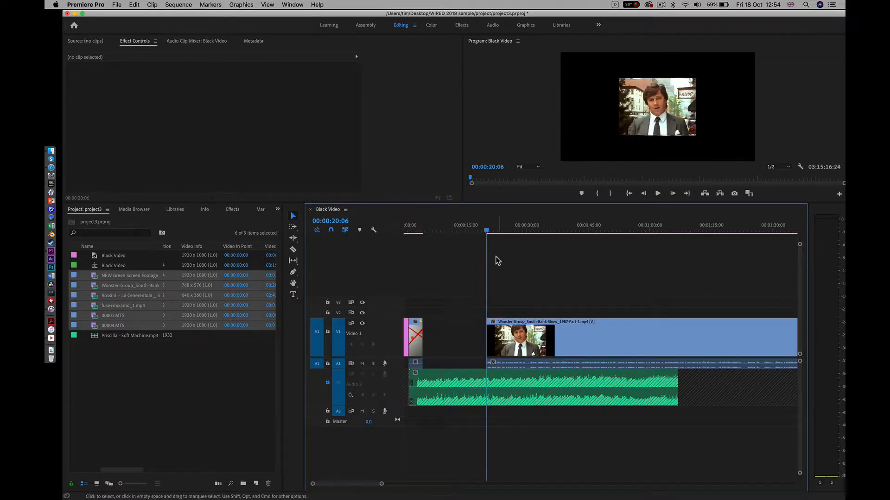
Position the playhead at 00:00:29:21 in the Wooster Group clip and widen the Timeline by narrowing the Project and Tools panels.
drag(488, 233, 526, 237)
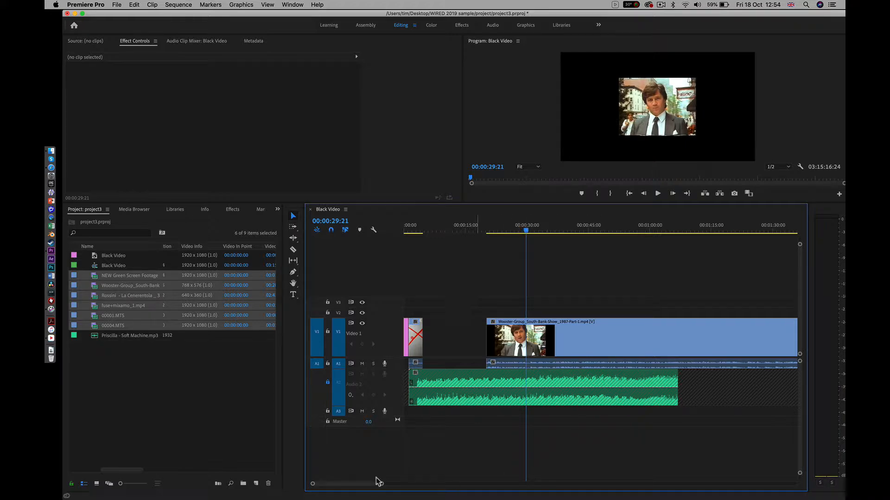
drag(381, 484, 467, 485)
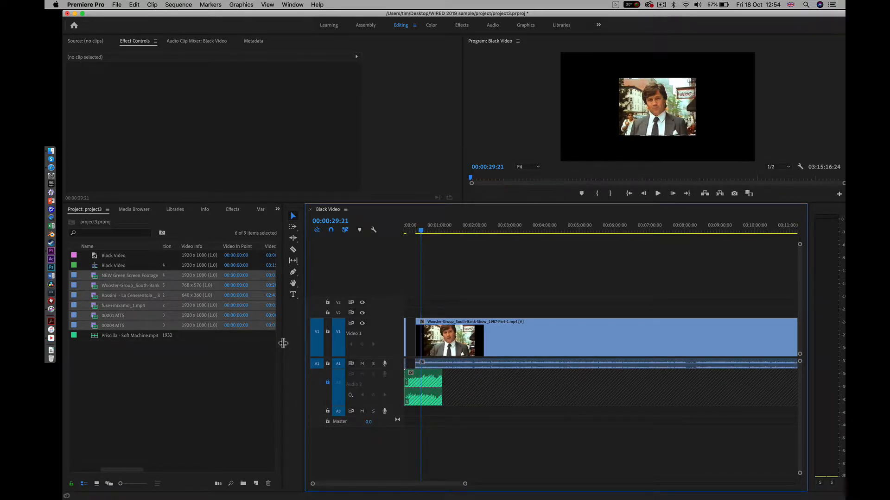
drag(281, 343, 197, 354)
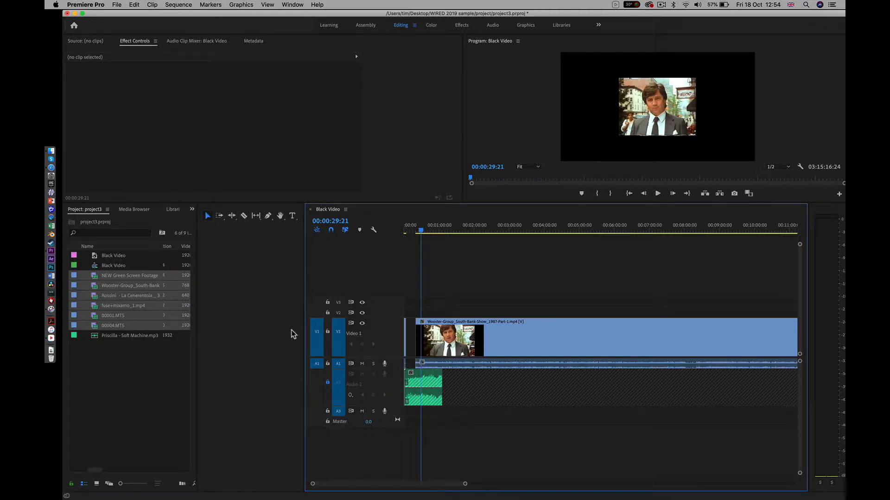
drag(304, 330, 209, 332)
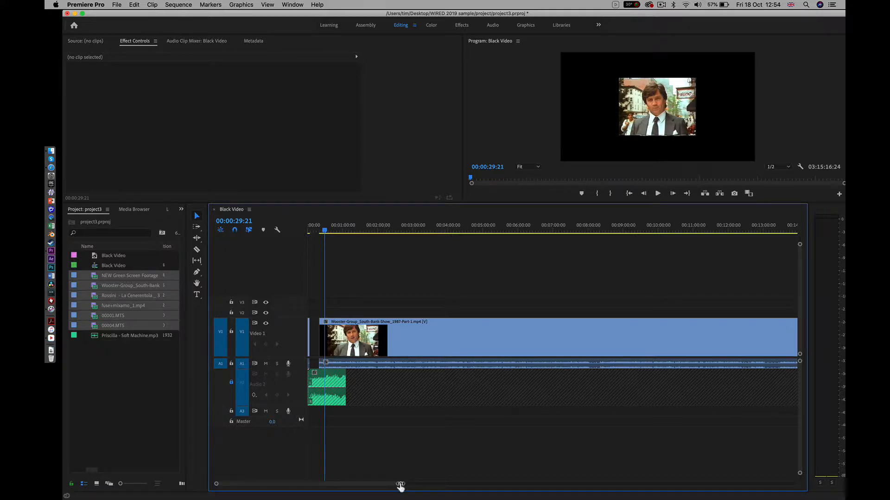
Split the Wooster Group clip at 00:00:29:21 with the Razor tool, then return to the Selection tool.
drag(400, 486, 463, 492)
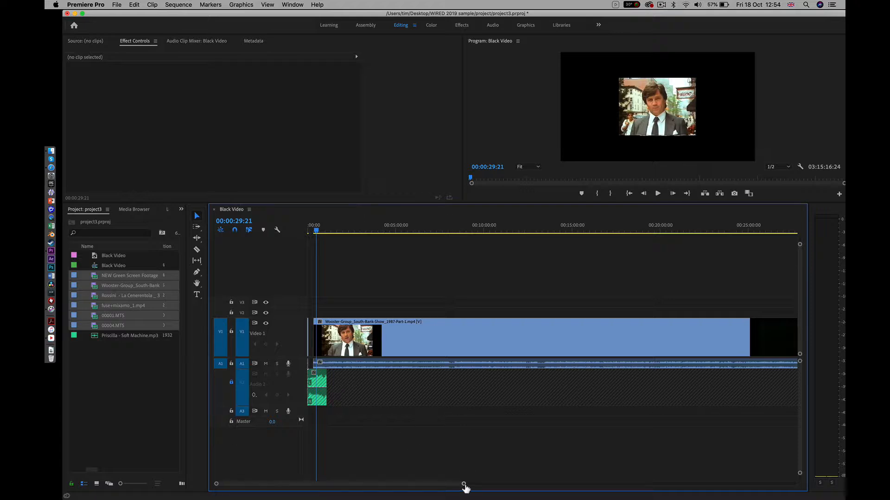
drag(462, 486, 364, 489)
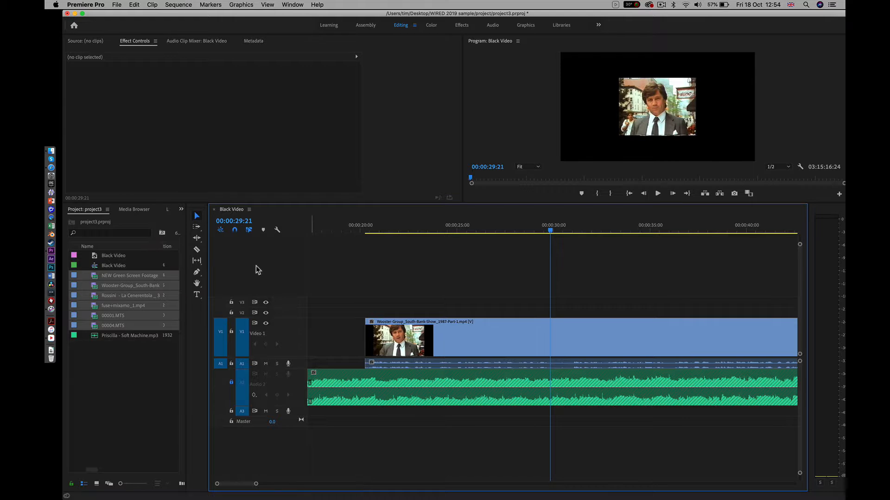
click(197, 250)
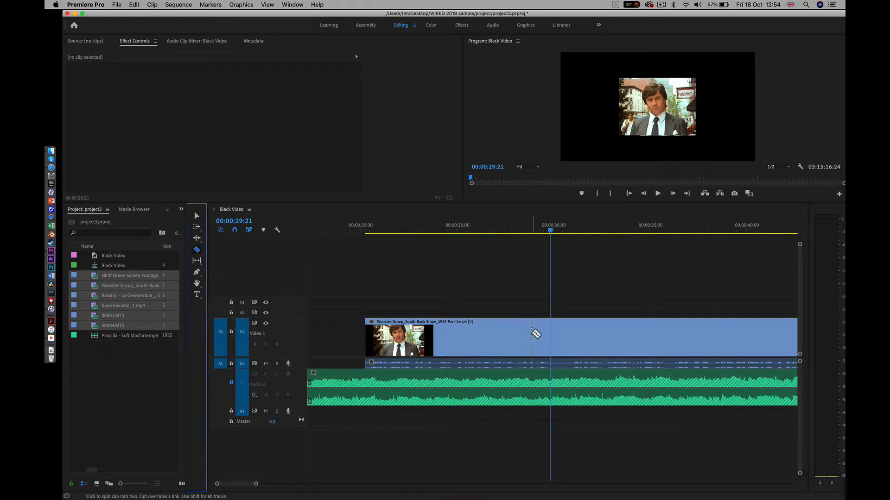
click(551, 335)
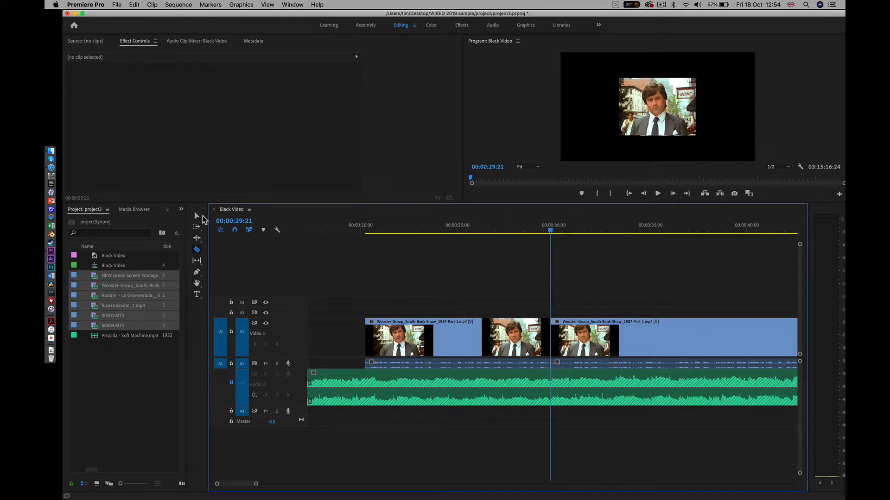
click(196, 216)
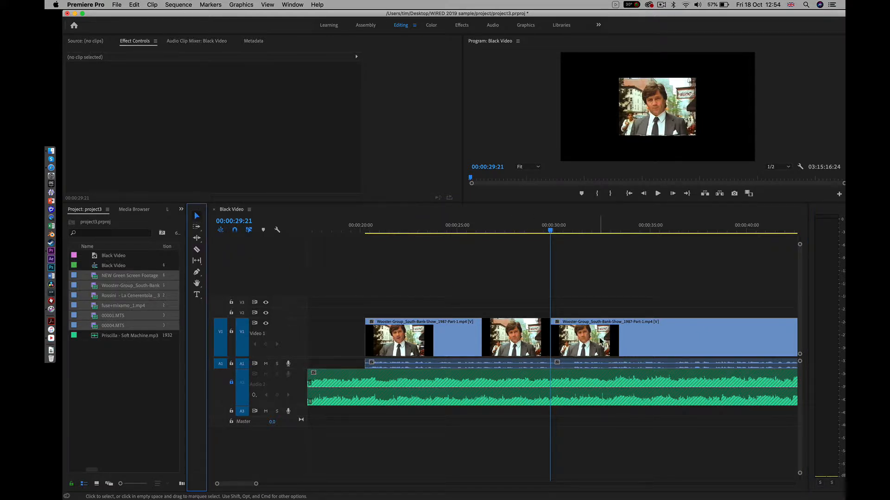
Delete the part of the Wooster Group clip after the cut and ripple delete the gap it leaves.
click(601, 342)
key(BackSpace)
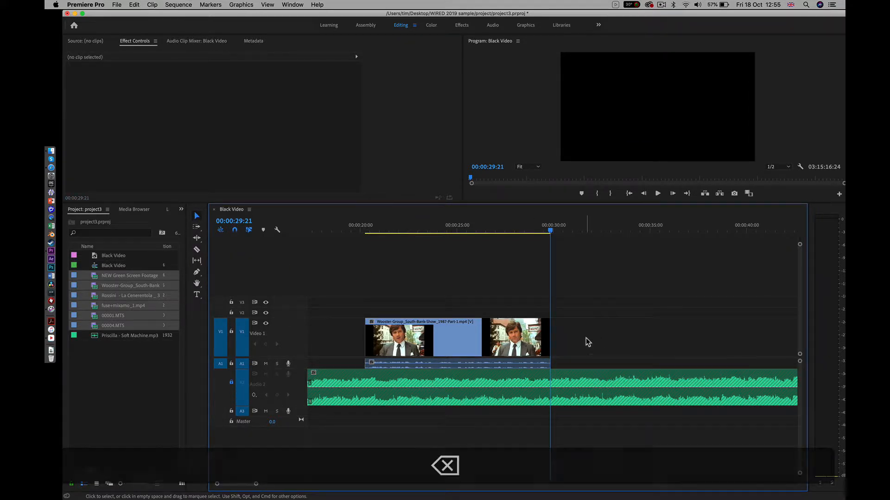
right_click(587, 342)
click(598, 349)
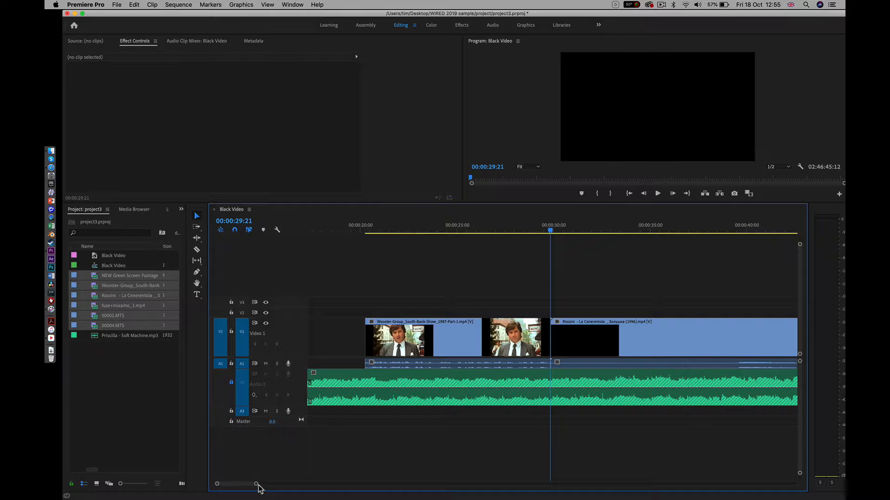
Scrub through the Rossini opera clip and split it at 01:56:51:05 with the Razor tool.
drag(256, 485, 356, 487)
drag(477, 229, 690, 229)
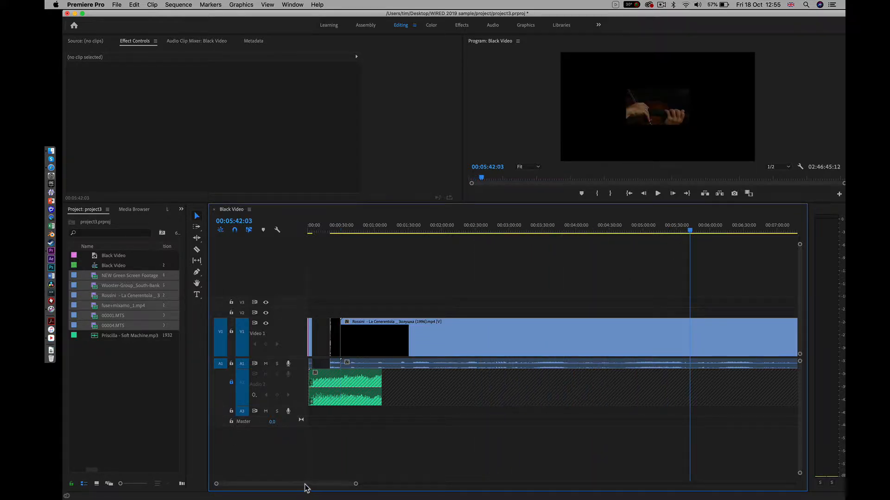
drag(304, 487, 383, 489)
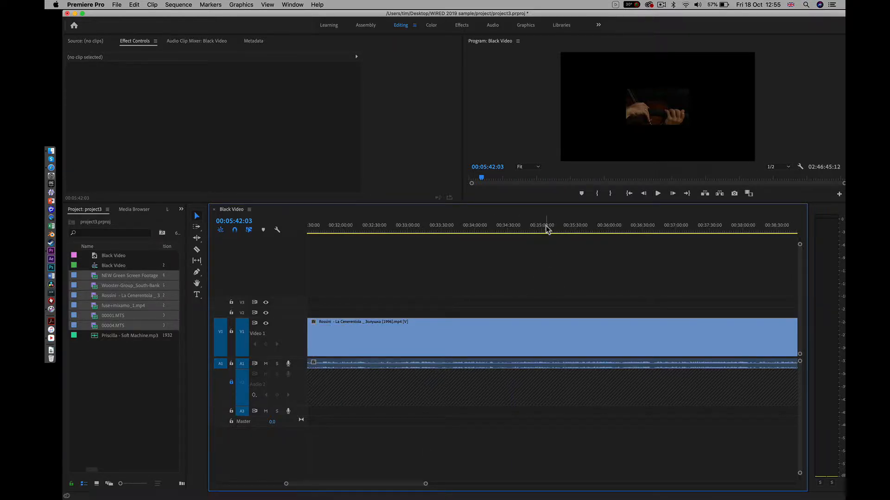
drag(545, 228, 697, 243)
mouse_move(359, 487)
mouse_down()
mouse_move(646, 498)
mouse_move(628, 493)
mouse_up()
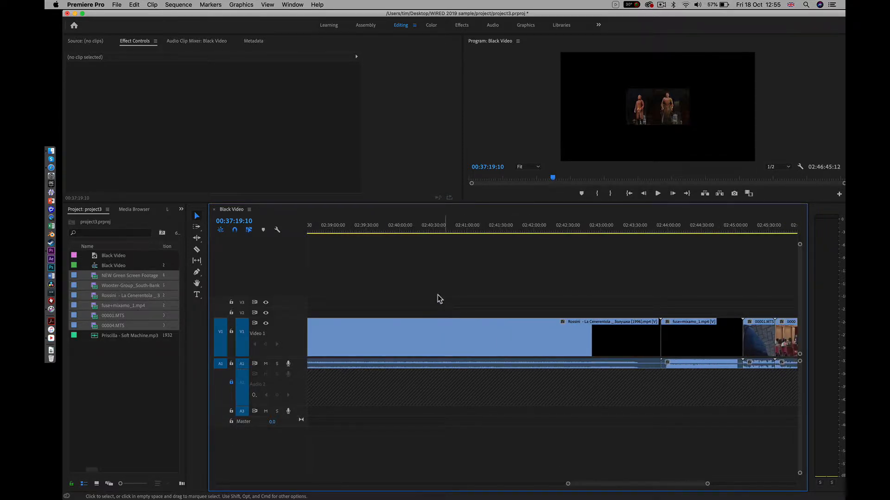
drag(419, 231, 286, 260)
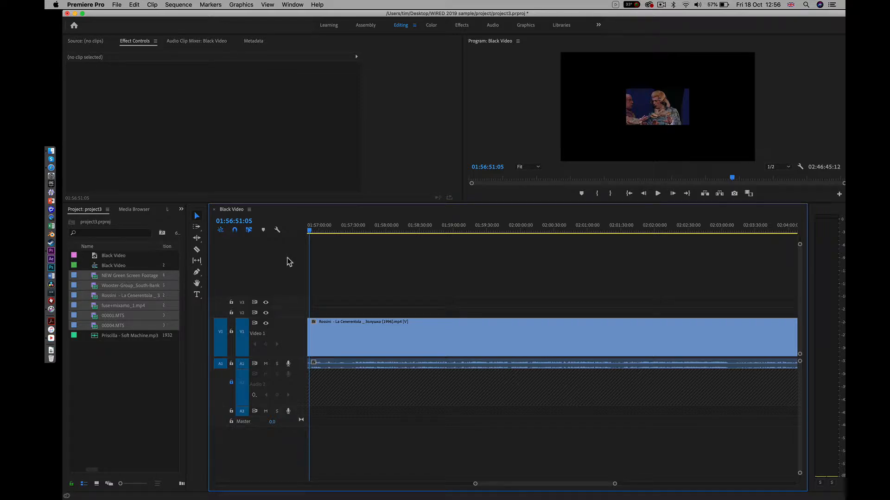
scroll(352, 307, left, 3)
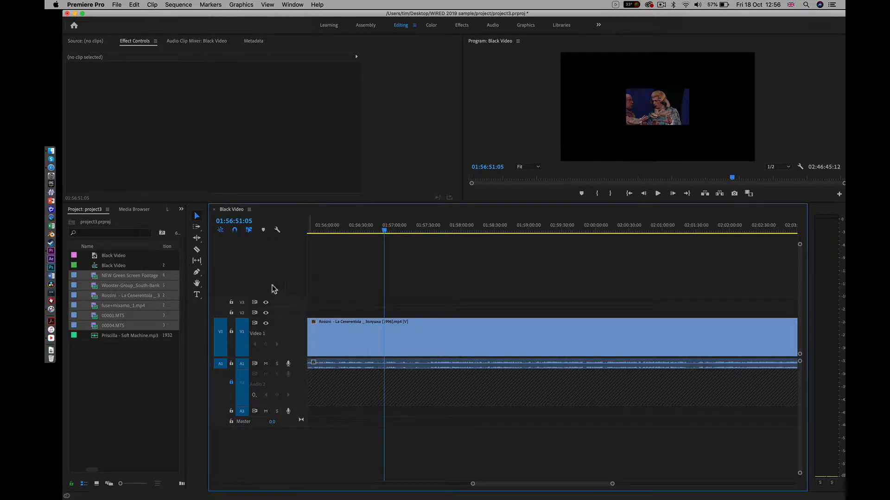
click(197, 251)
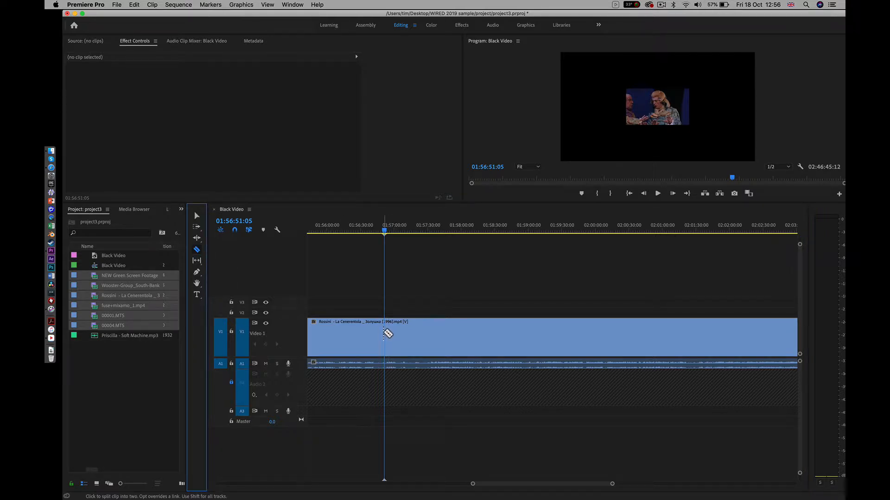
click(384, 333)
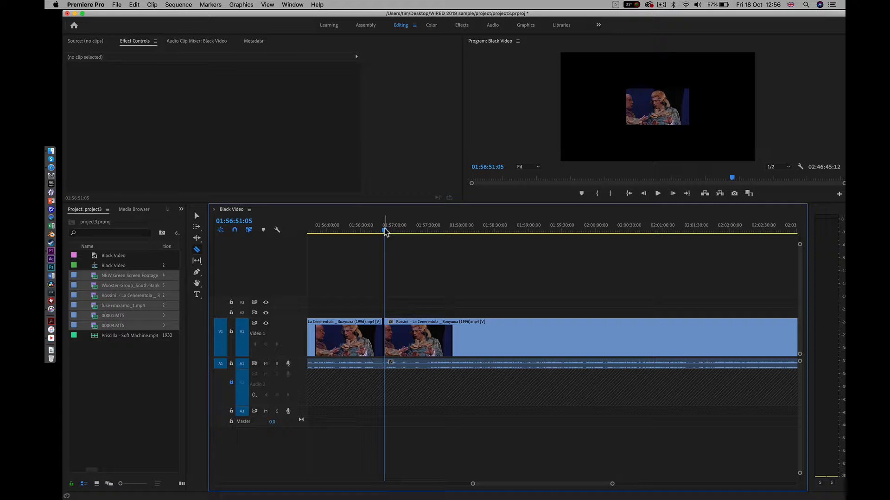
Split the Rossini clip again at 01:57:17:08 and return to the Selection tool.
drag(384, 231, 417, 239)
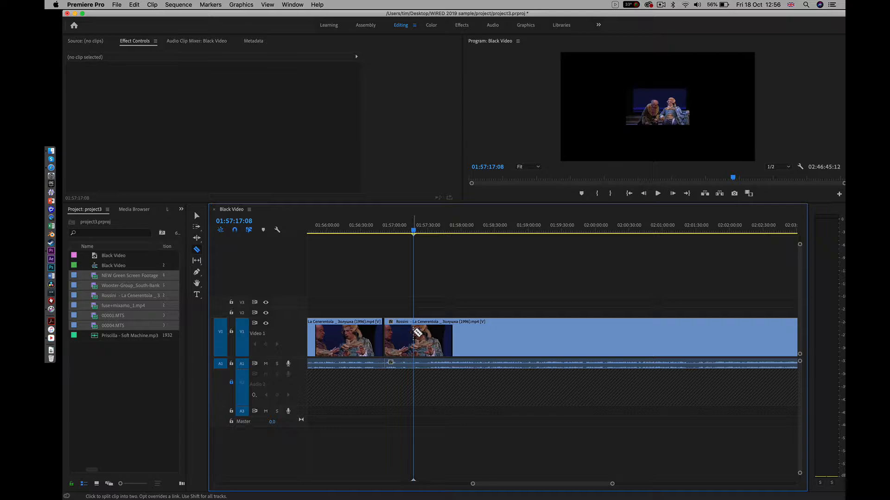
click(414, 332)
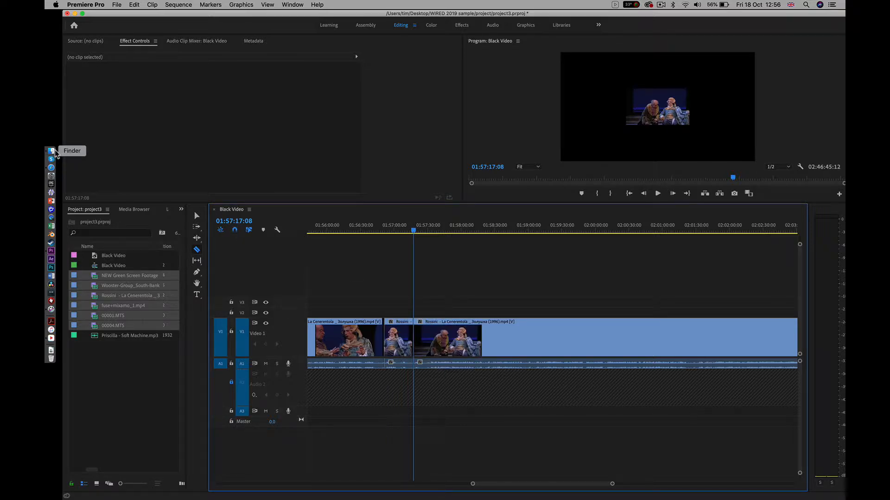
click(196, 216)
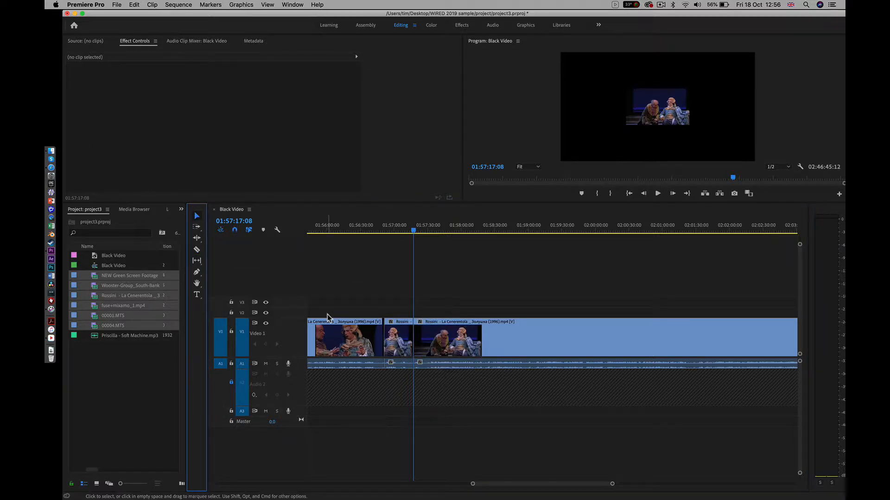
Delete the part of the Rossini clip before the selected section and ripple delete the gap it leaves.
click(364, 338)
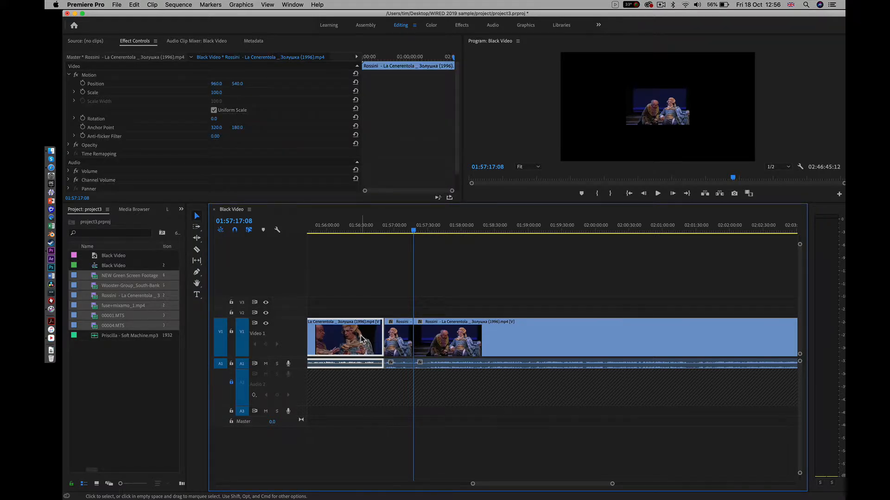
key(BackSpace)
right_click(355, 337)
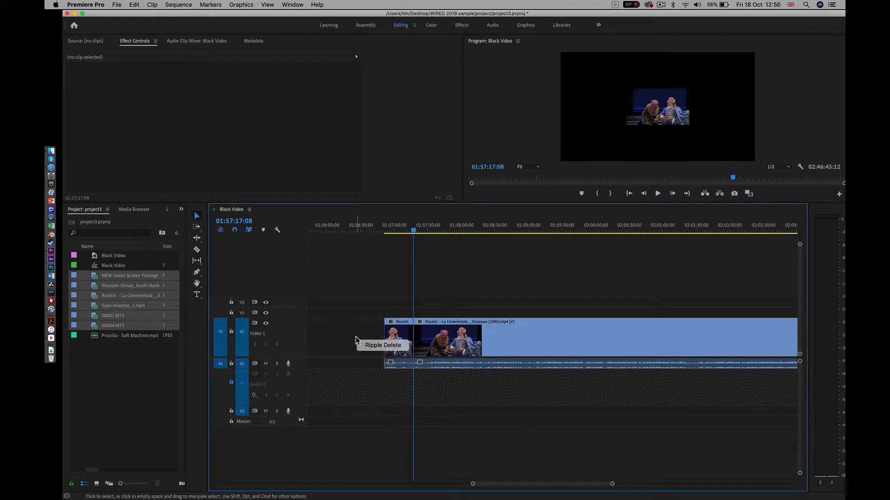
click(382, 345)
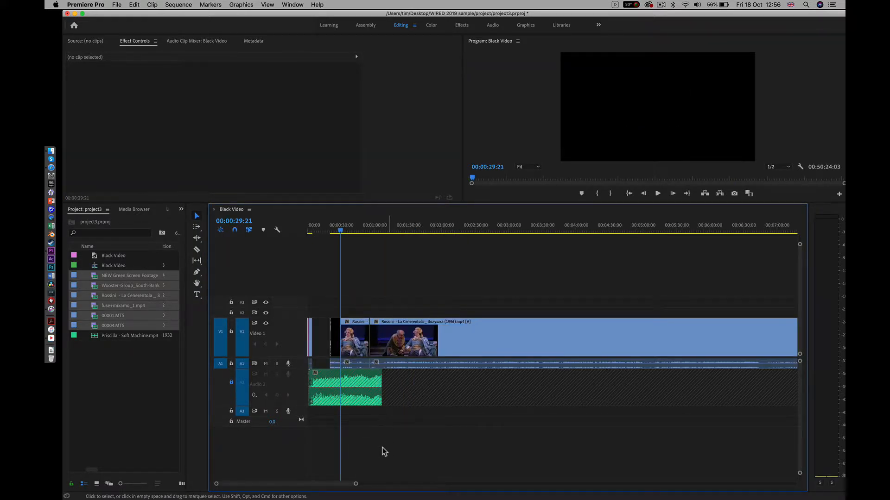
Delete the long part of the Rossini clip after the selected section and ripple delete the gap it leaves.
click(356, 344)
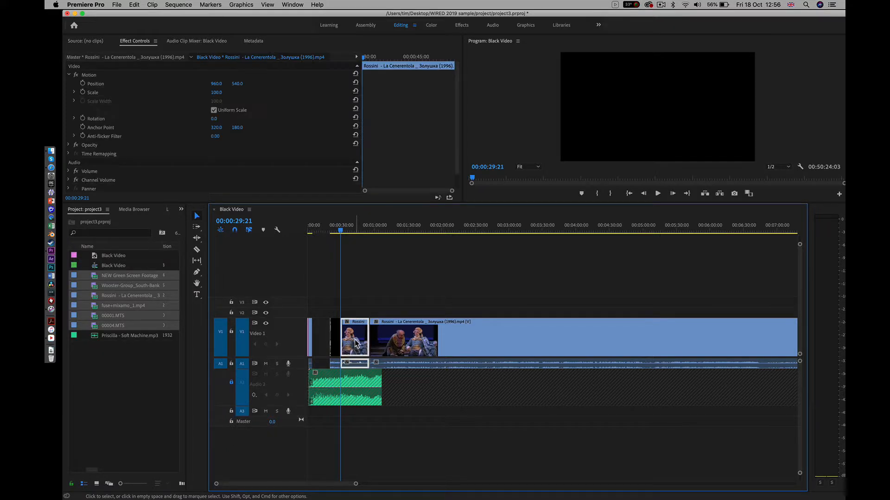
click(389, 343)
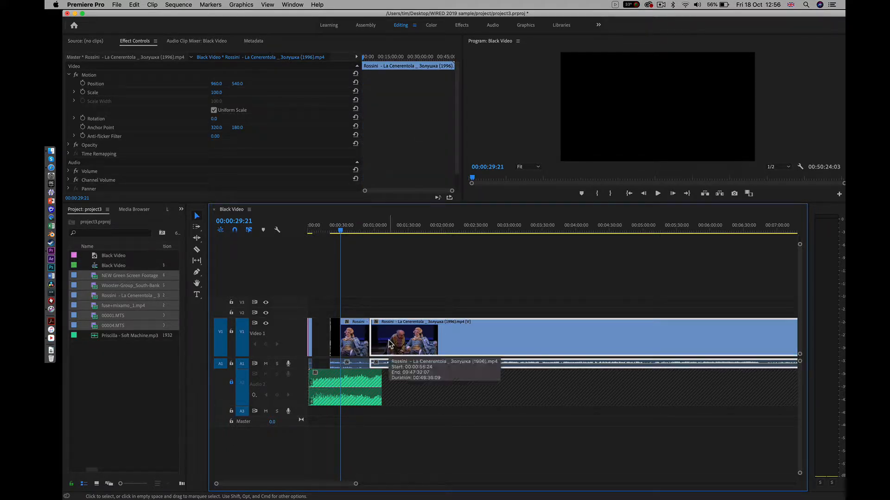
key(BackSpace)
right_click(397, 340)
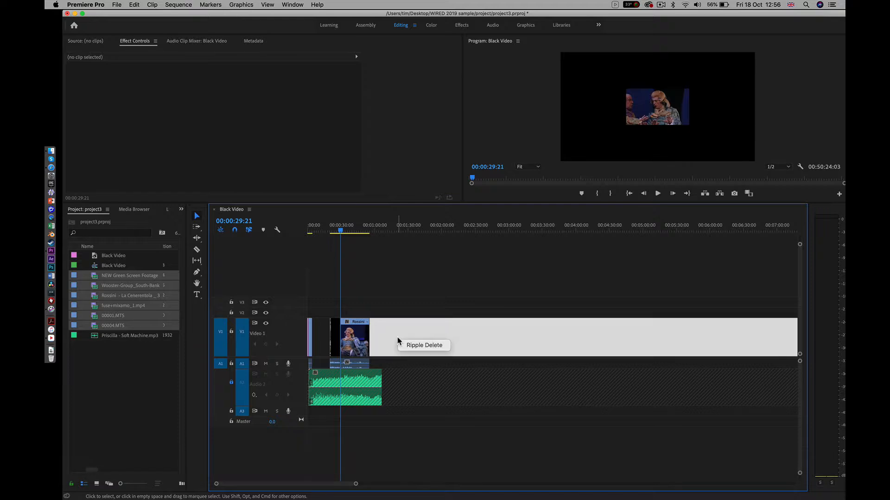
click(414, 346)
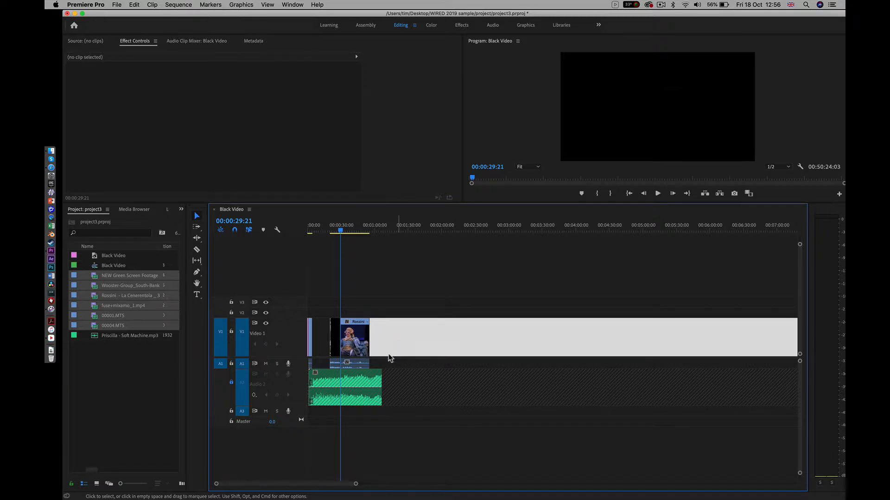
Ripple delete the gap between the green screen footage and the Wooster Group clip.
click(323, 346)
right_click(330, 347)
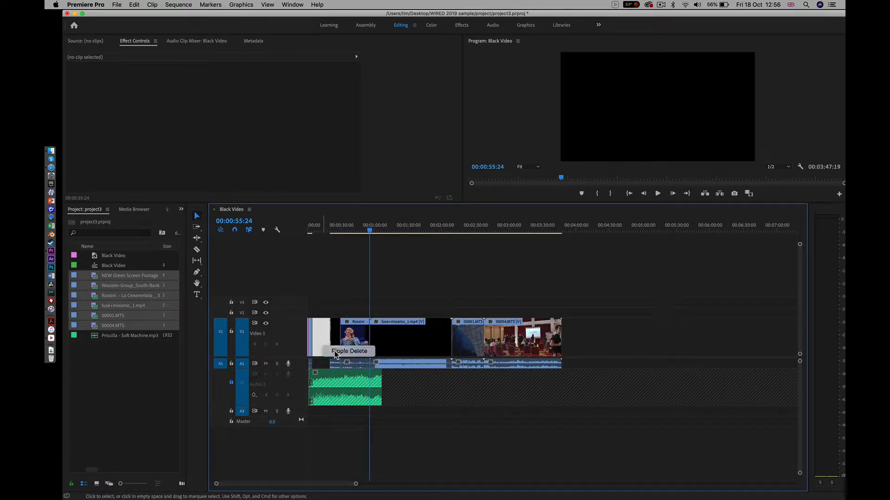
click(349, 351)
Scrub through the fuse+mixamo clip and trim its start to 00:01:31:01 and its end to 00:01:47:20.
click(313, 231)
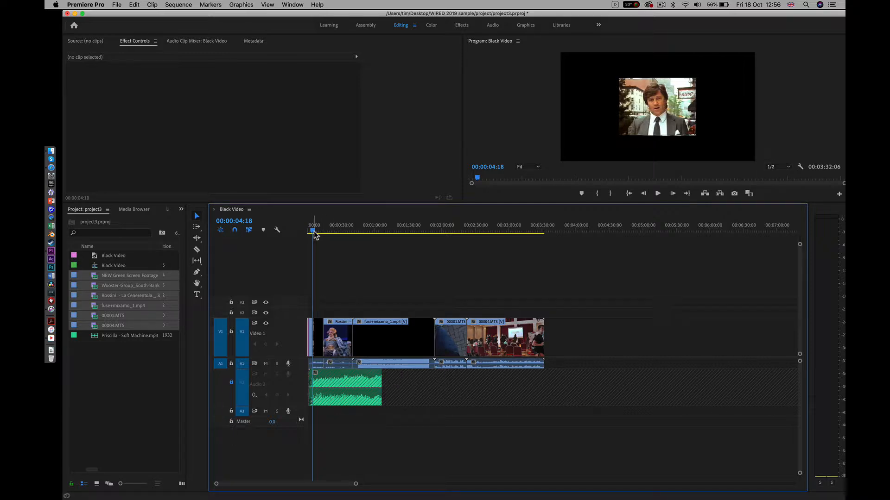
drag(313, 230, 409, 258)
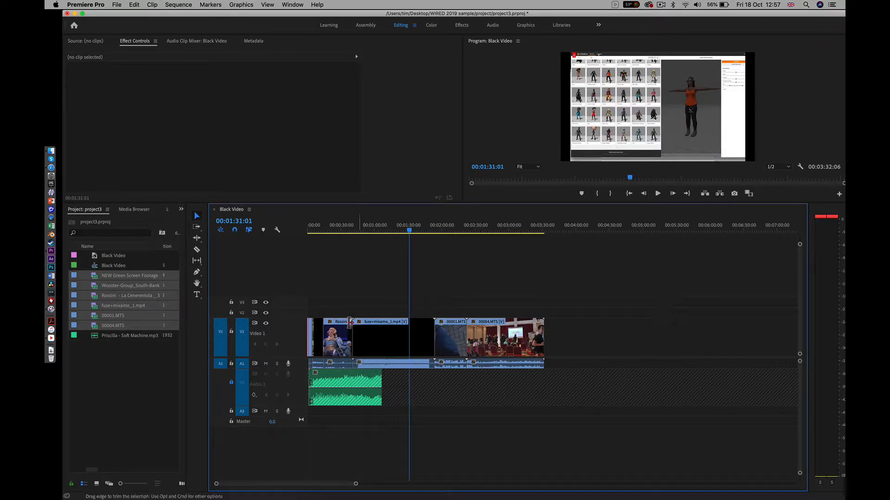
drag(356, 328, 414, 340)
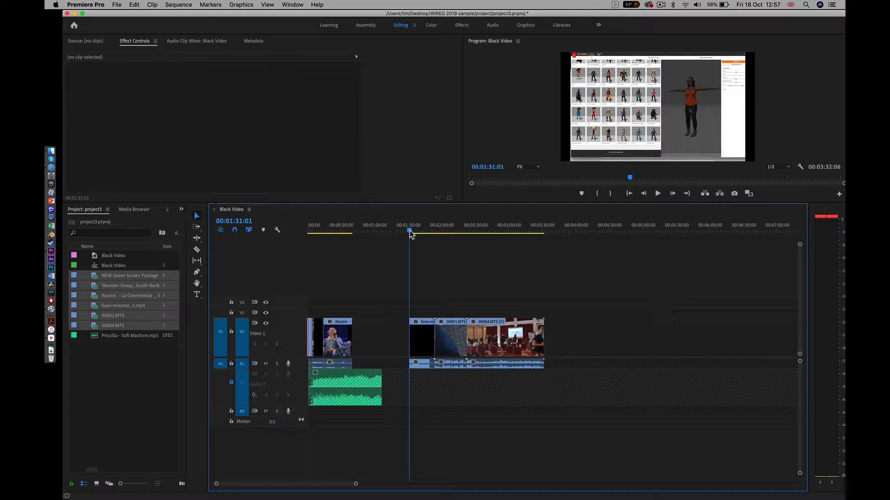
drag(411, 233, 428, 240)
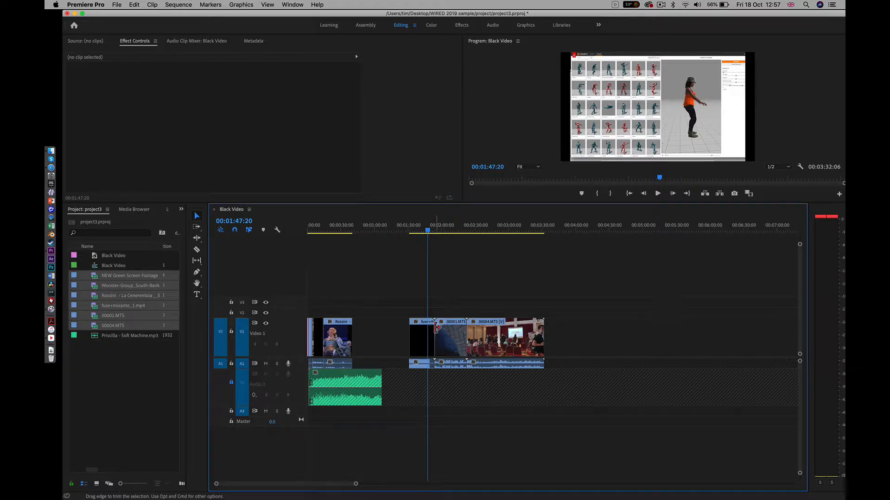
drag(433, 328, 428, 330)
Ripple delete the gaps before and after the trimmed fuse+mixamo clip.
right_click(381, 343)
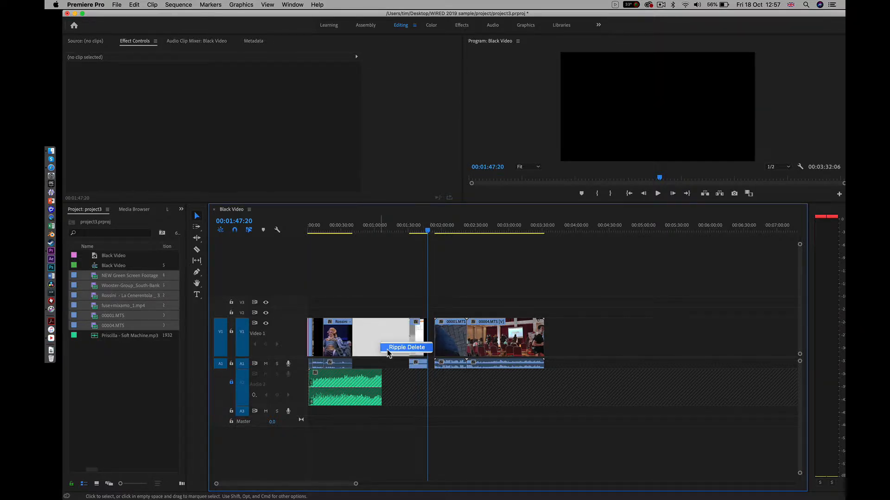
click(406, 348)
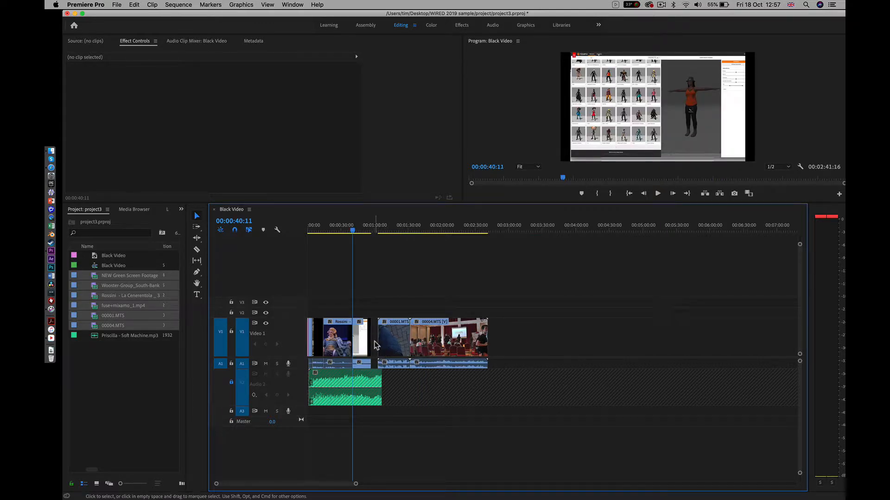
right_click(375, 345)
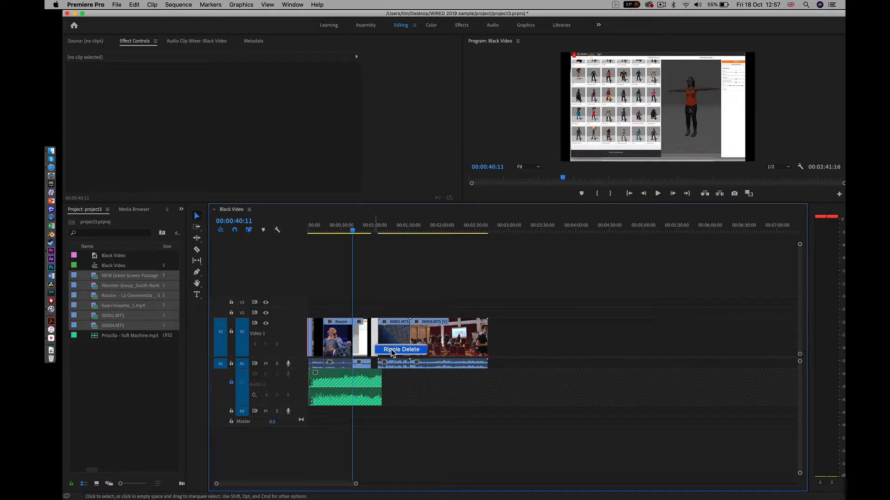
click(394, 349)
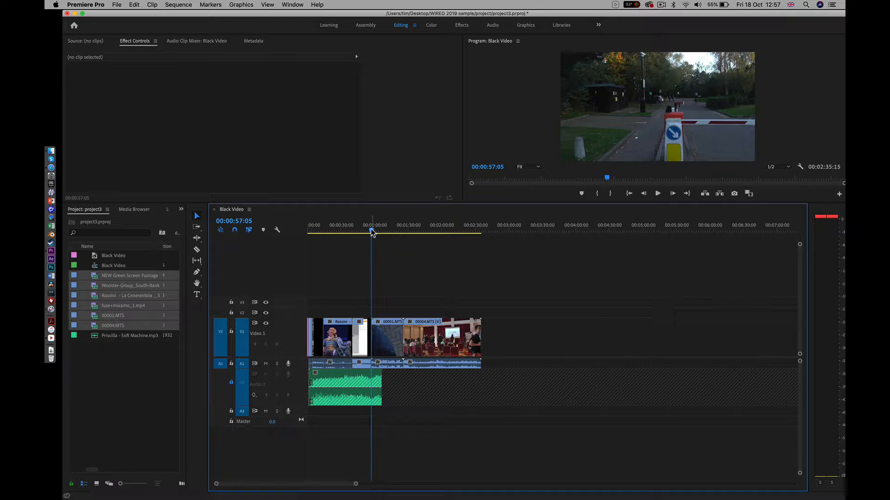
Scrub the first MTS clip back frame by frame to 00:01:10:06 and trim the clip's start to that point.
drag(373, 232, 386, 236)
key(Left)
key(Left)
key(Left)
key(Left)
key(Left)
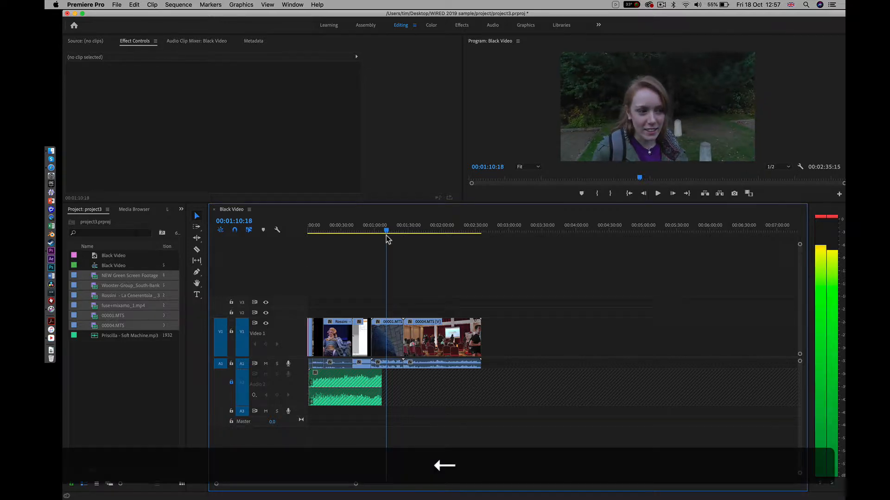
key(Left)
key(Left)
key(Left)
key(Left)
key(Left)
key(Left)
key(Left)
key(Left)
key(Left)
key(Left)
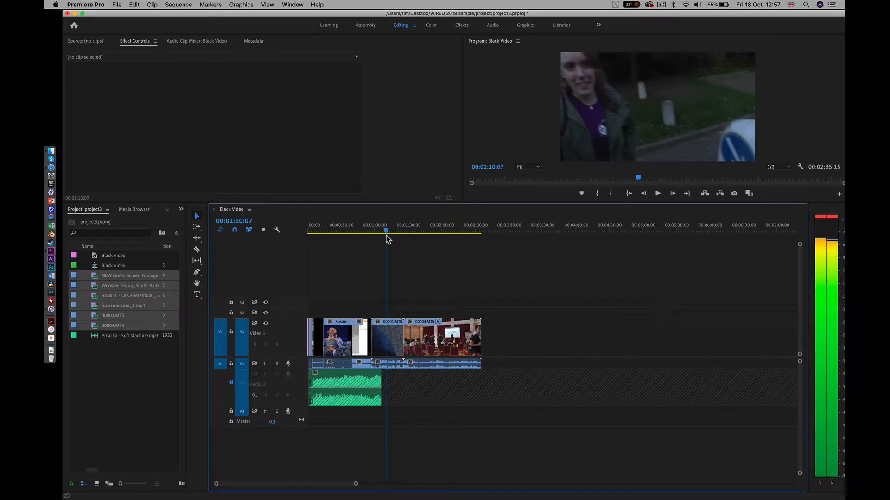
key(Left)
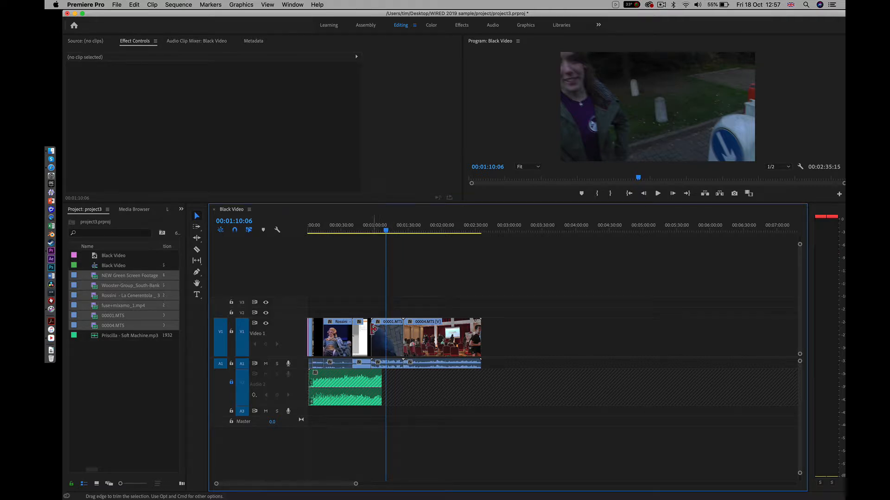
drag(374, 330, 386, 330)
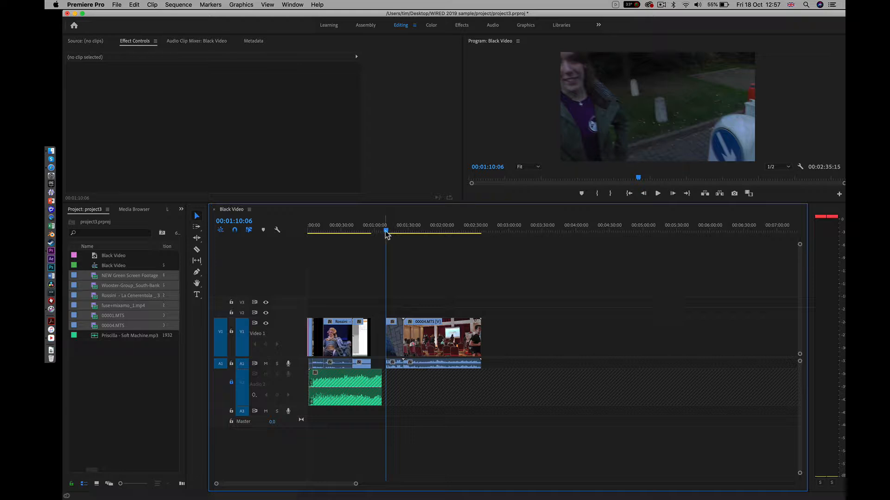
Trim the first MTS clip's end to 00:01:19:02 and ripple delete the gap before the clip.
drag(388, 235, 397, 237)
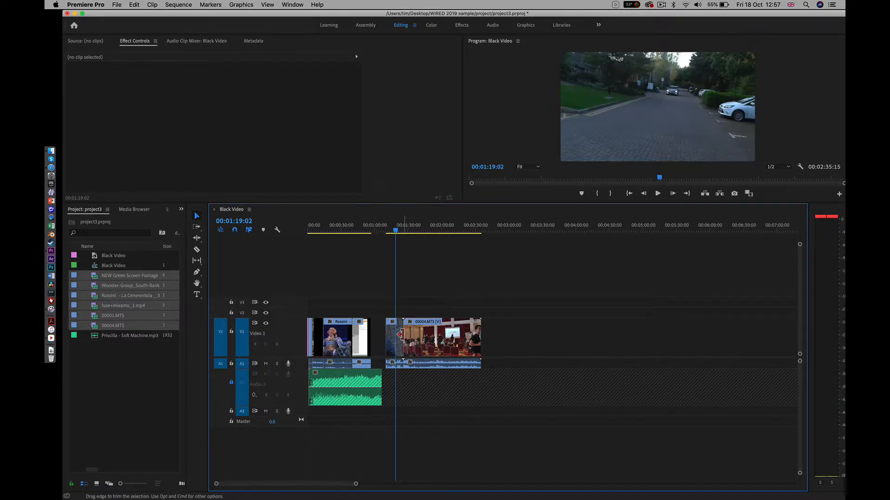
drag(402, 334, 395, 336)
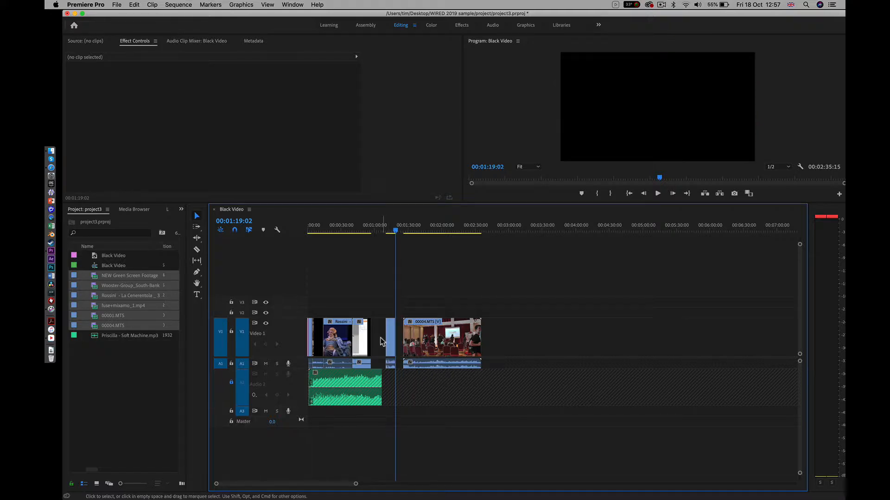
click(384, 344)
click(378, 343)
right_click(377, 344)
click(386, 351)
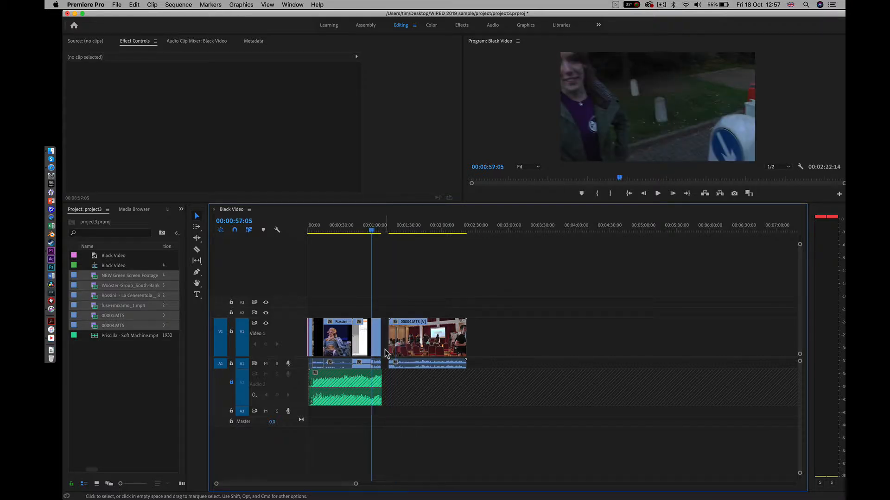
Trim the end of the 00004.MTS clip to 00:01:20:06 and move the clip back to where the music ends.
key(backslash)
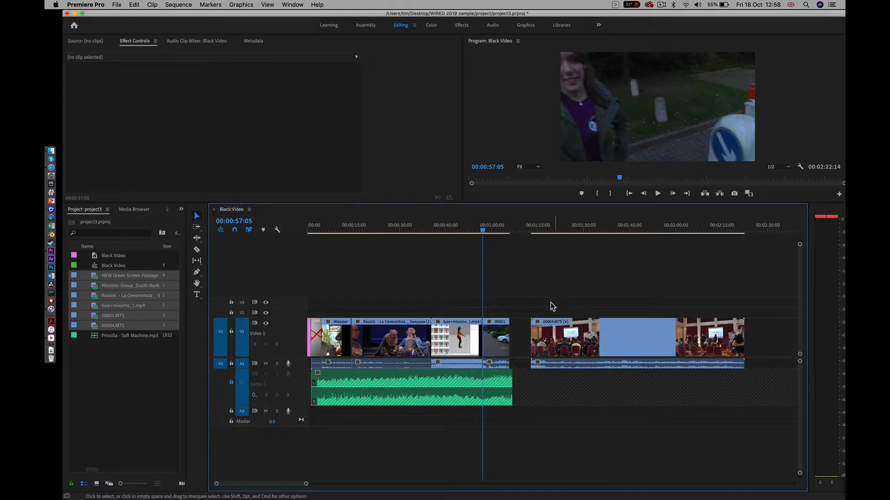
drag(557, 240, 533, 251)
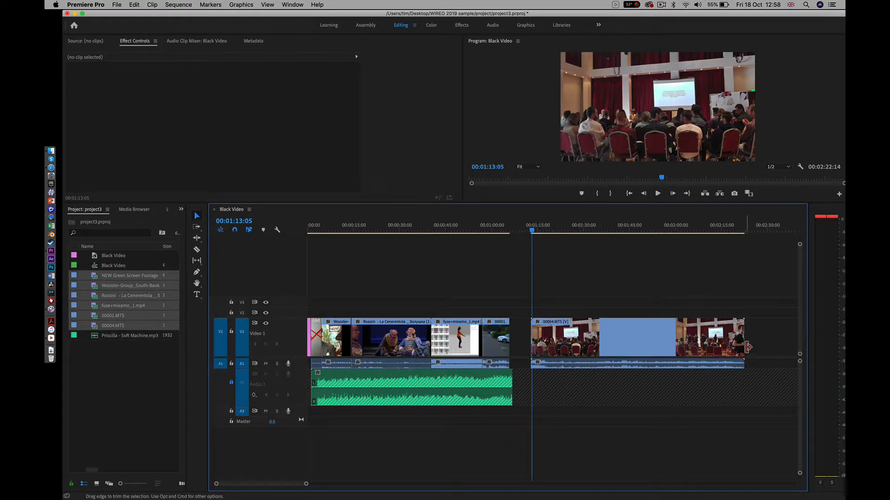
drag(741, 343, 551, 339)
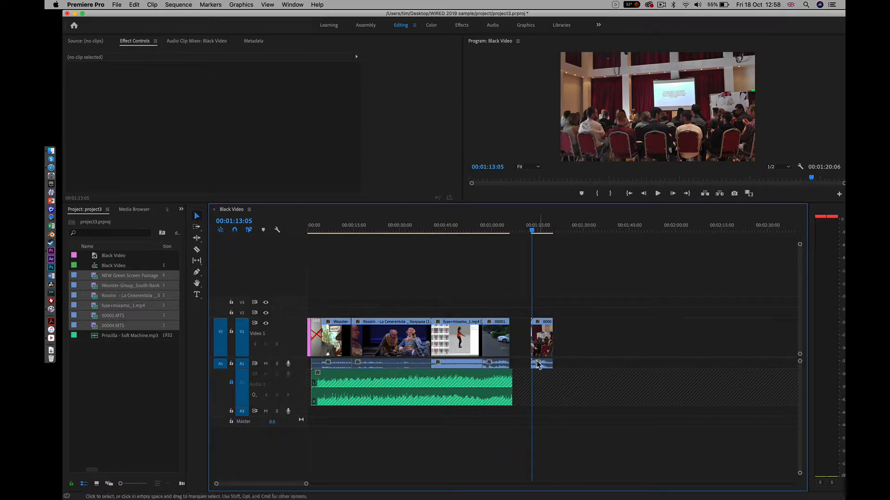
drag(542, 339, 528, 345)
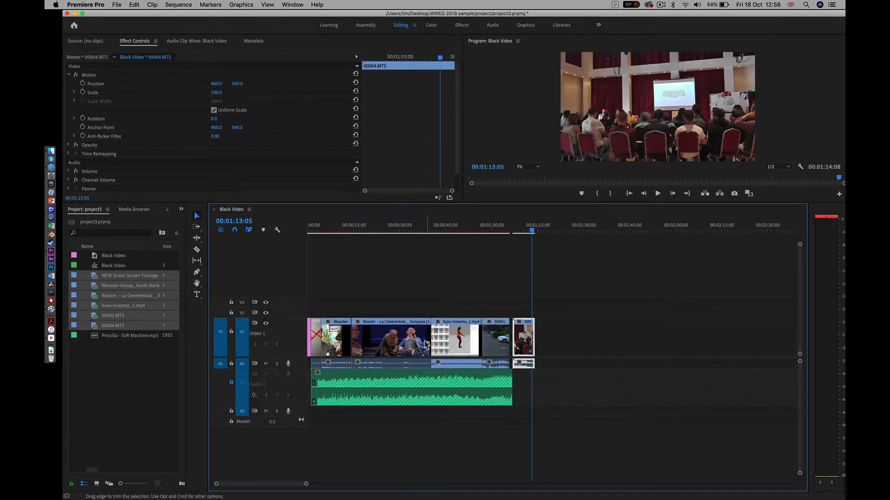
Try to extend the end of the fuse+mixamo clip up to the start of the following MTS clip.
key(backslash)
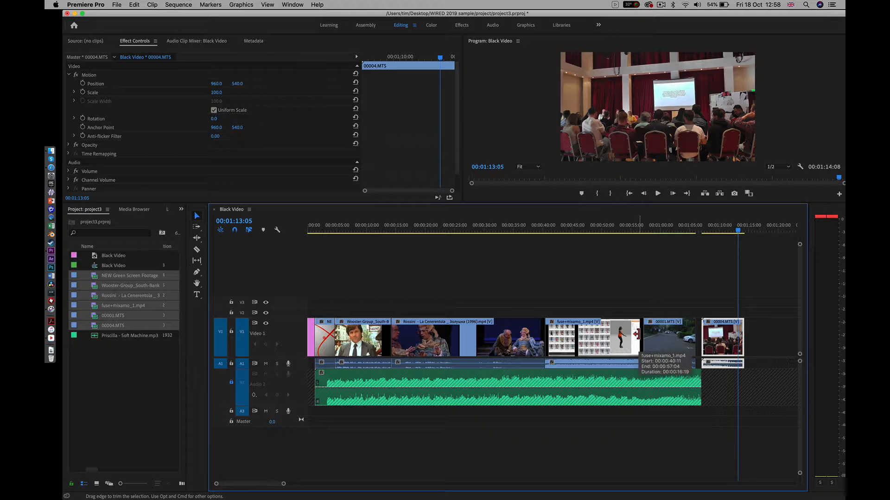
drag(637, 333, 643, 333)
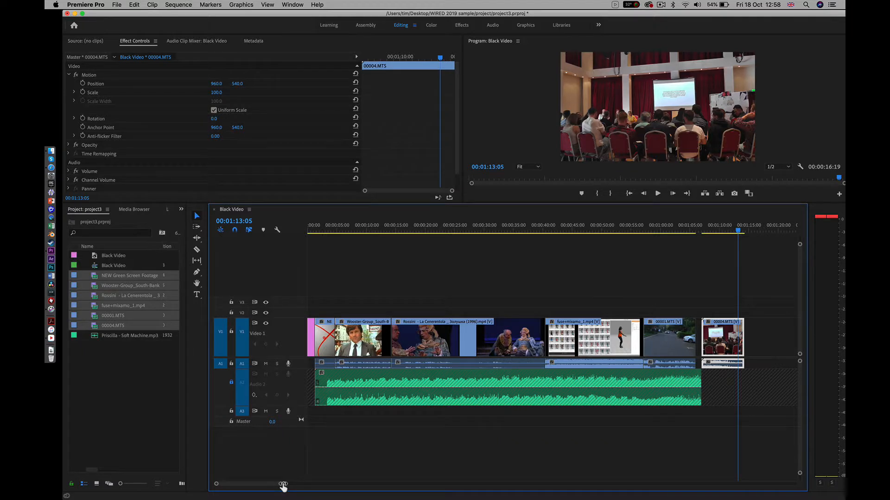
Play the start of the sequence and inspect the cuts closely up to the fuse+mixamo clip, scrubbing through the Rossini clip.
drag(283, 485, 228, 490)
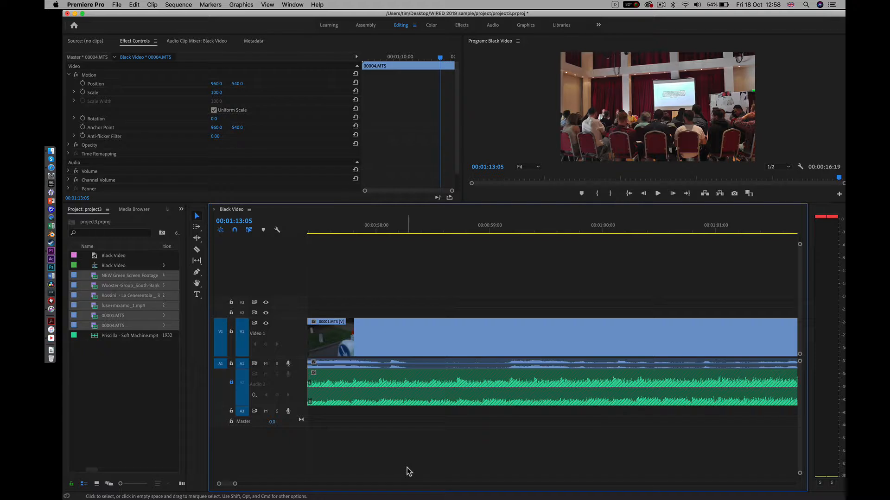
key(space)
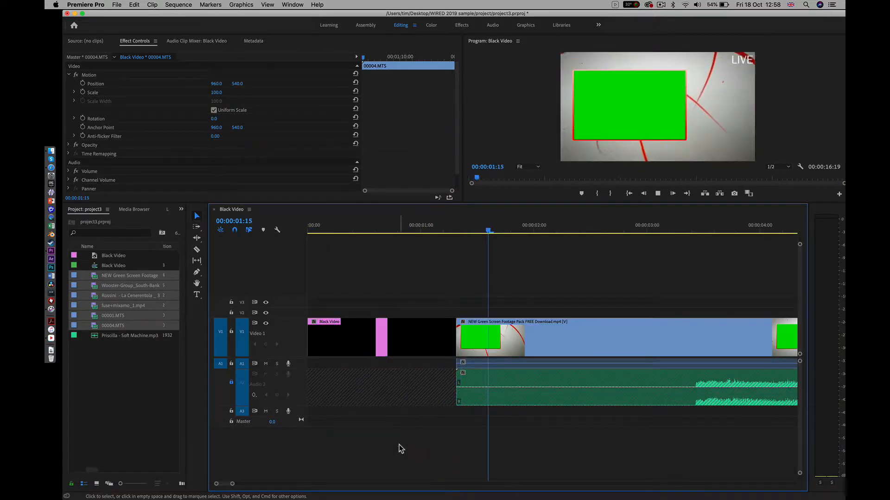
key(space)
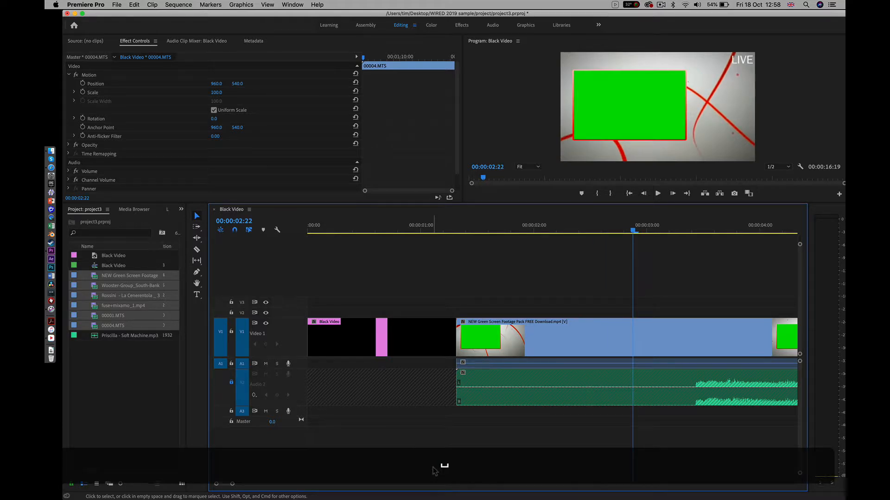
scroll(433, 470, right, 10)
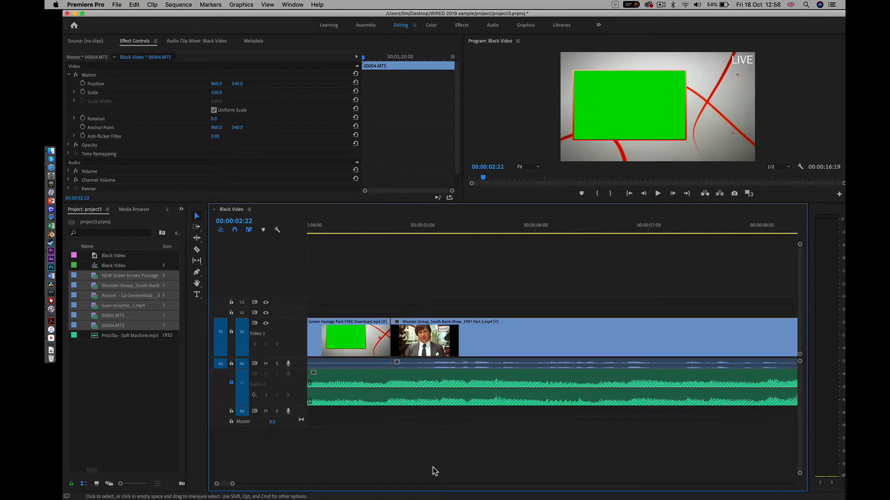
scroll(433, 468, right, 12)
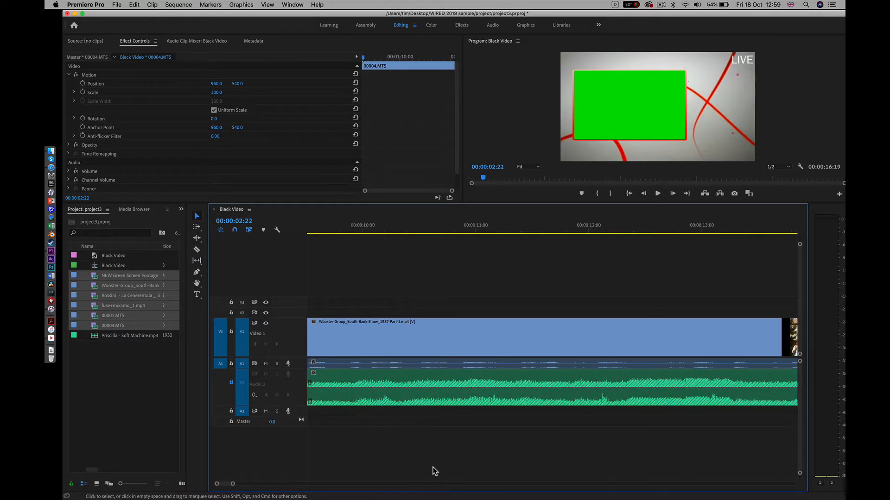
scroll(433, 467, right, 9)
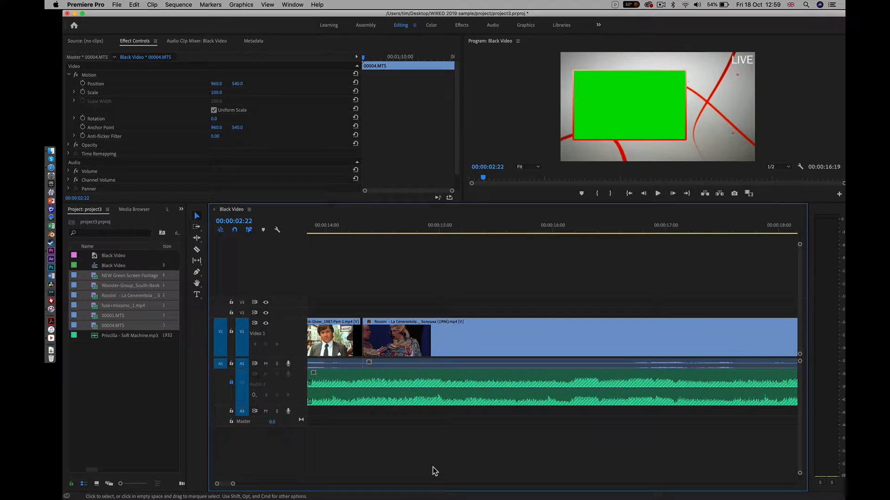
drag(340, 231, 707, 276)
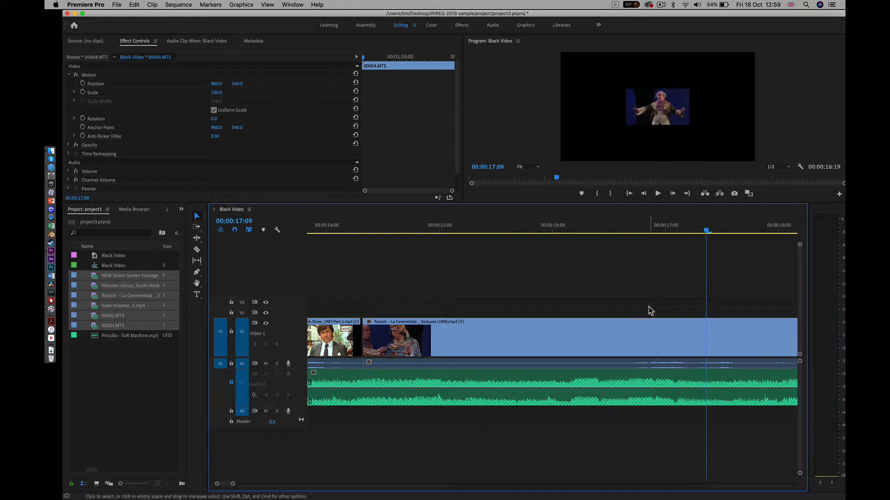
scroll(649, 307, right, 8)
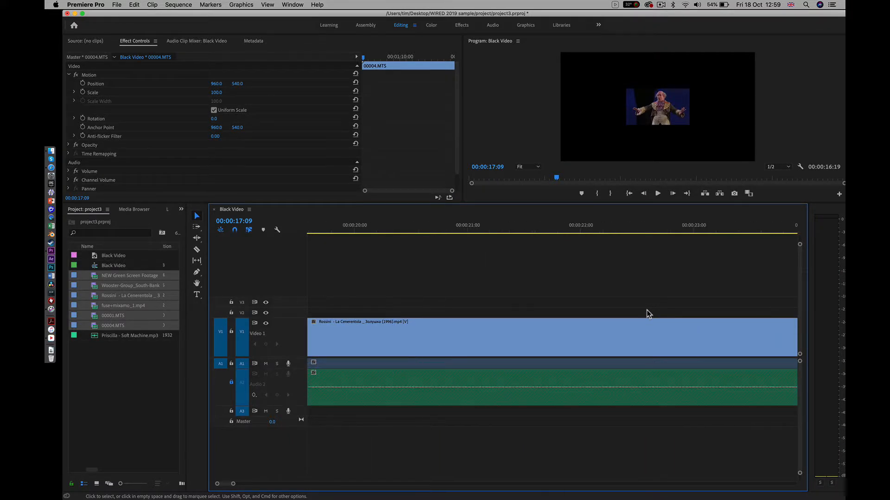
scroll(648, 314, right, 15)
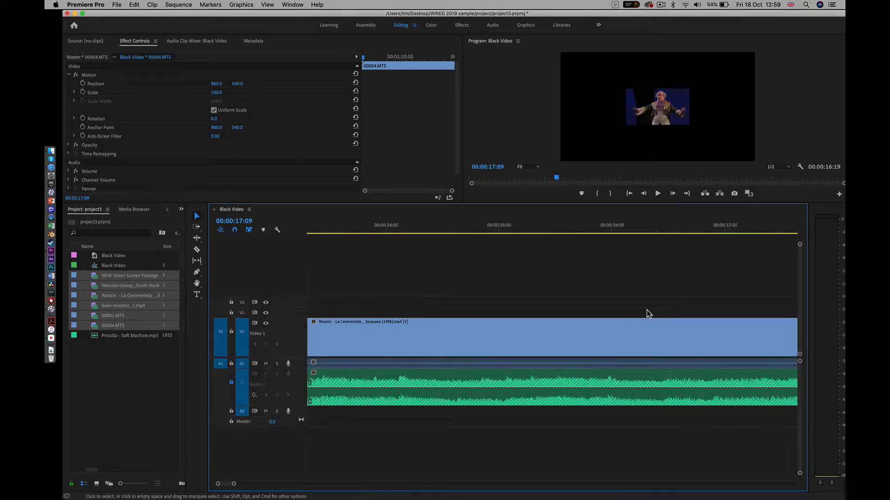
scroll(648, 313, right, 5)
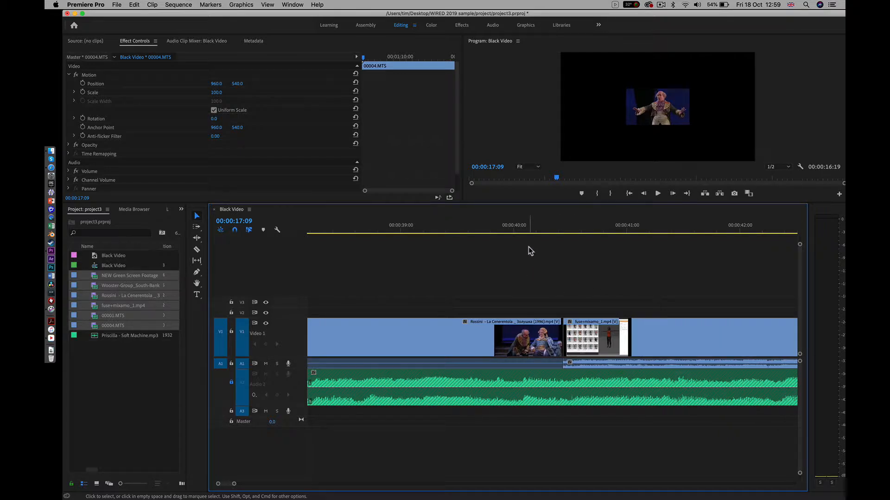
drag(530, 230, 523, 252)
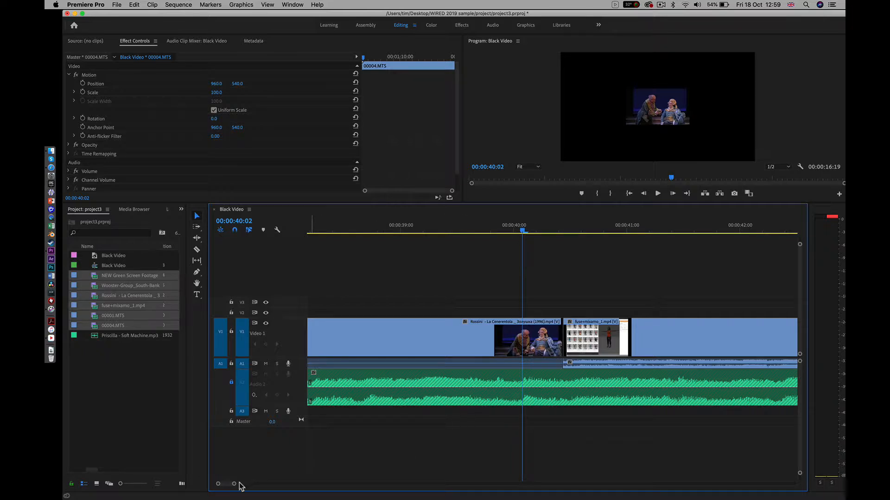
Extend the end of the 00001.MTS clip to meet the start of the 00004.MTS clip.
drag(235, 486, 295, 492)
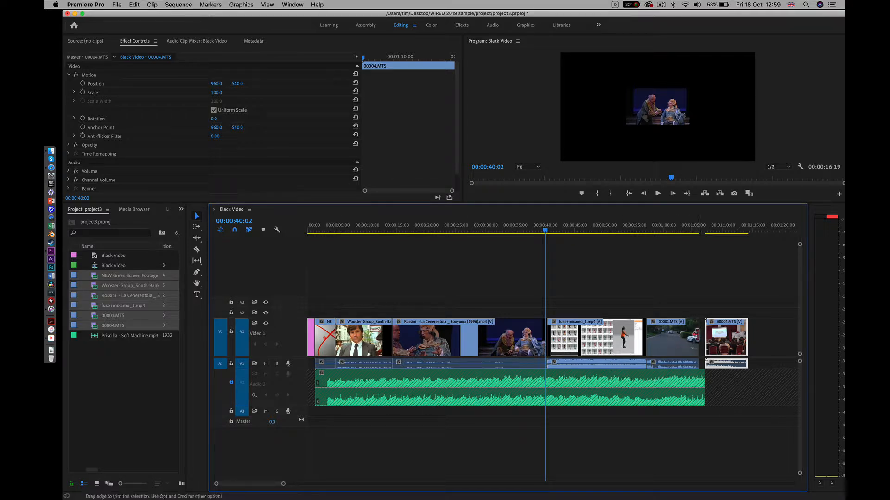
drag(698, 333, 704, 333)
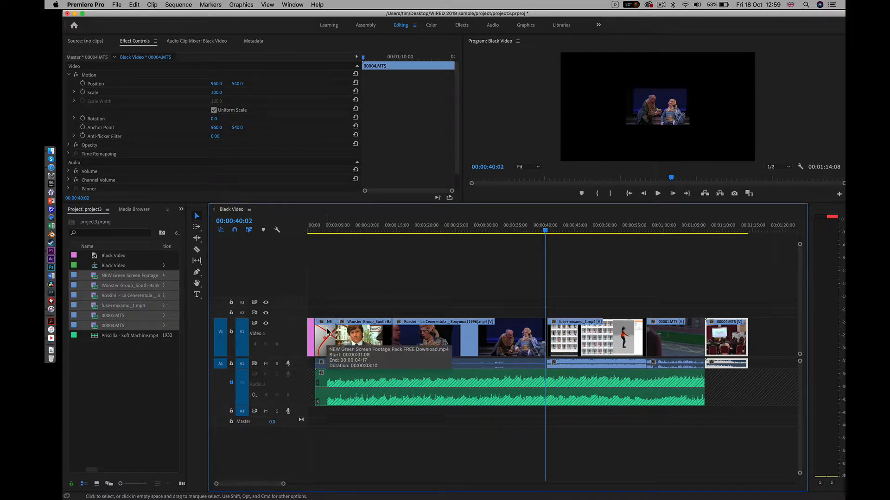
Reorder the opening so the Wooster Group clip follows the black video and the green screen clip, without audio, sits before the Rossini clip.
drag(327, 332, 333, 304)
drag(360, 333, 385, 338)
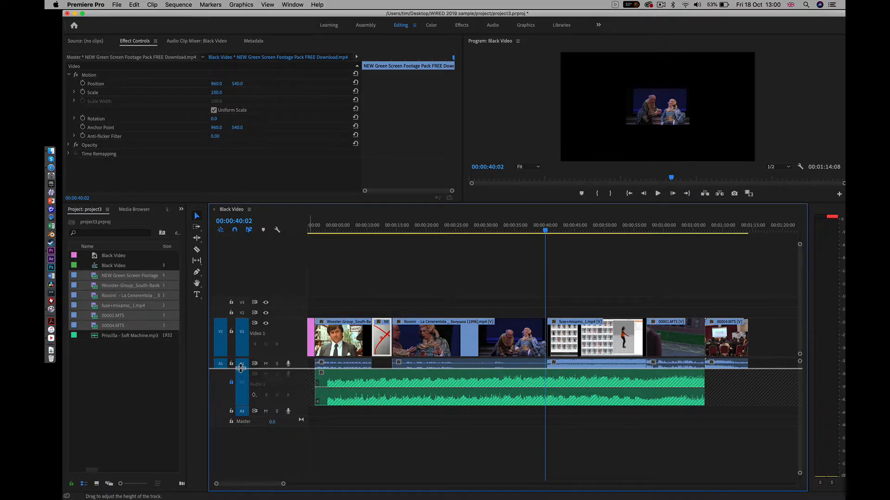
Make the Audio 1 track taller, unlink the Wooster Group clip and delete its audio.
drag(240, 370, 241, 387)
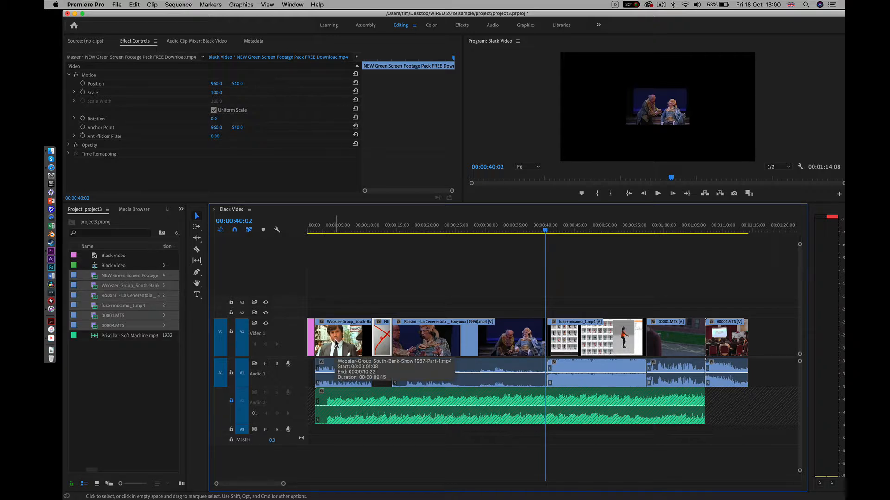
right_click(336, 343)
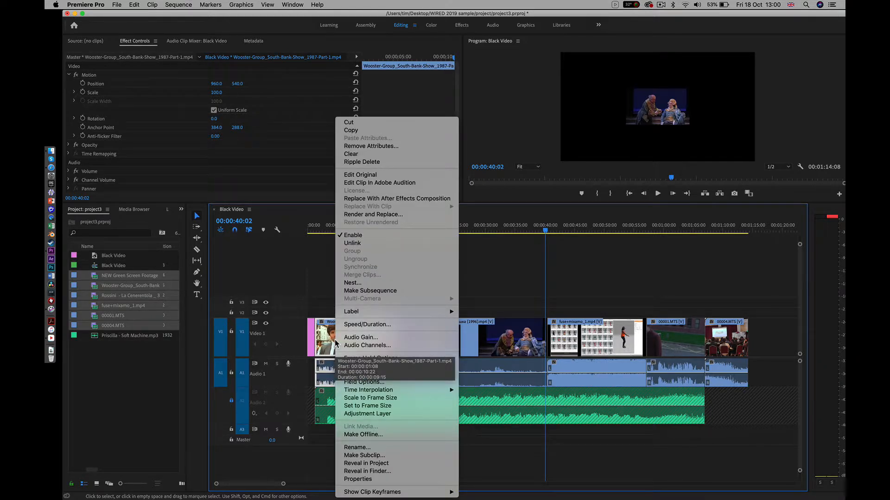
click(366, 244)
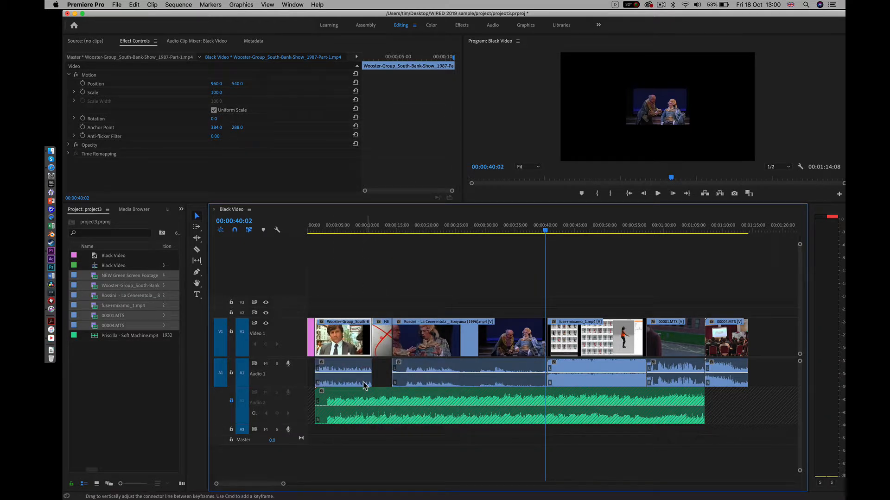
click(354, 370)
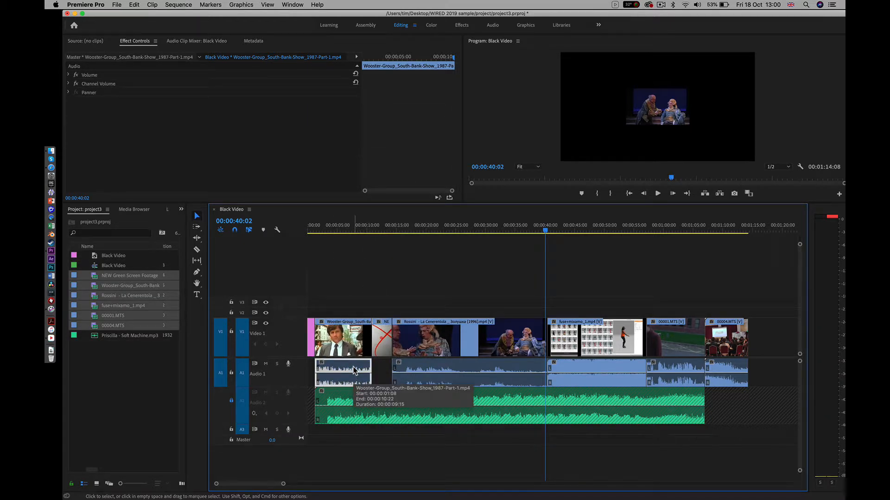
key(BackSpace)
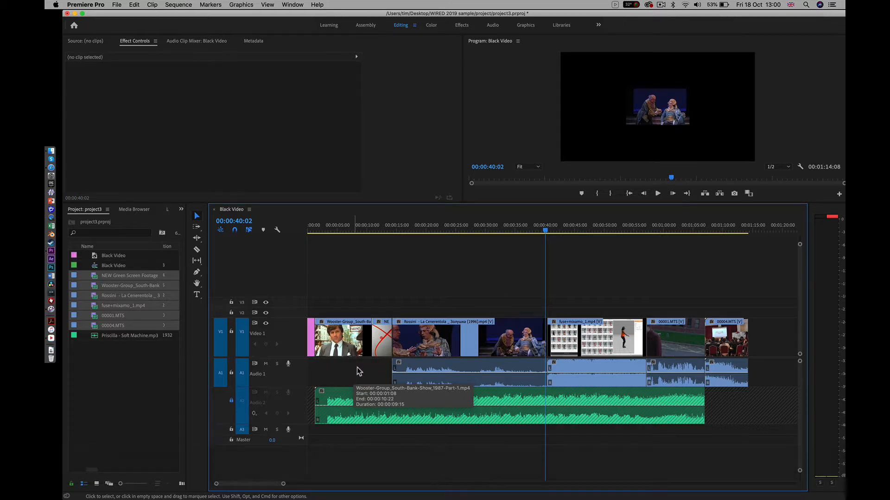
Unlink the Rossini and fuse+mixamo clips from their audio and delete both audio parts from Audio 1.
click(463, 380)
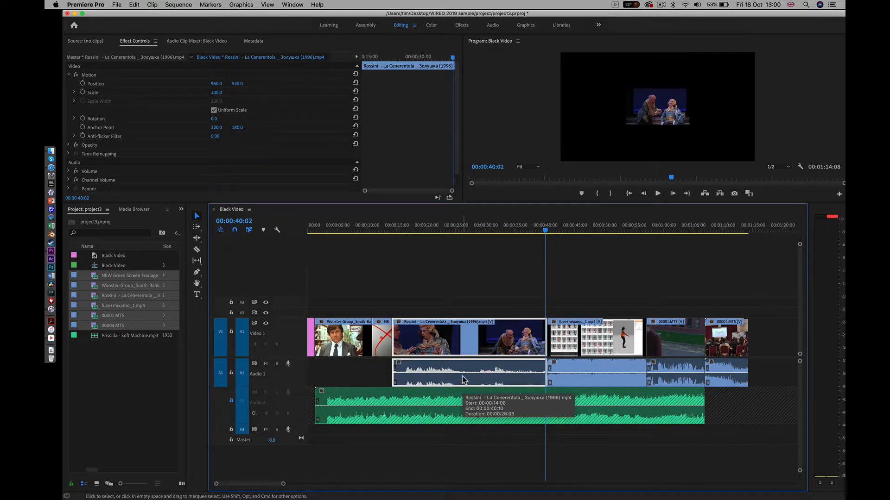
shift+click(564, 371)
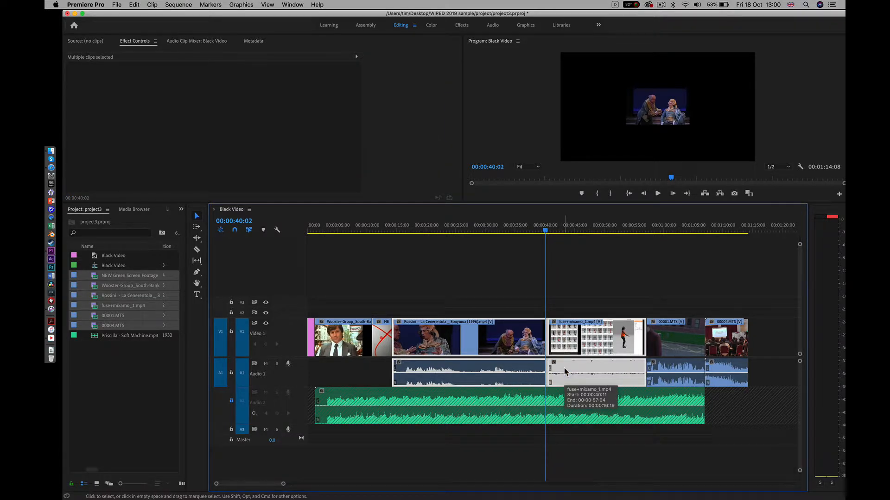
right_click(565, 370)
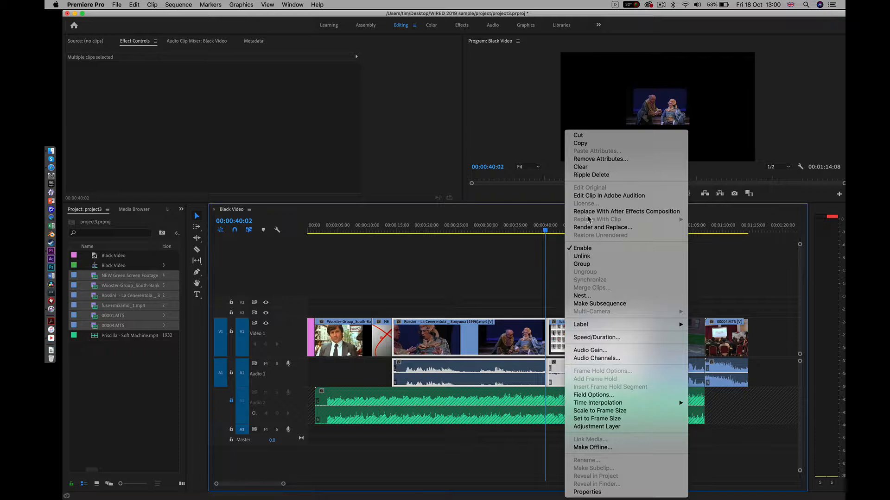
click(582, 256)
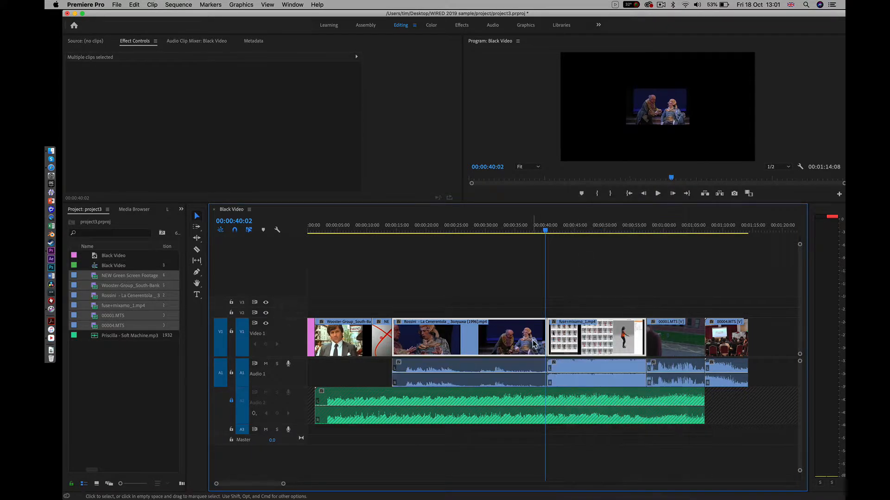
click(493, 370)
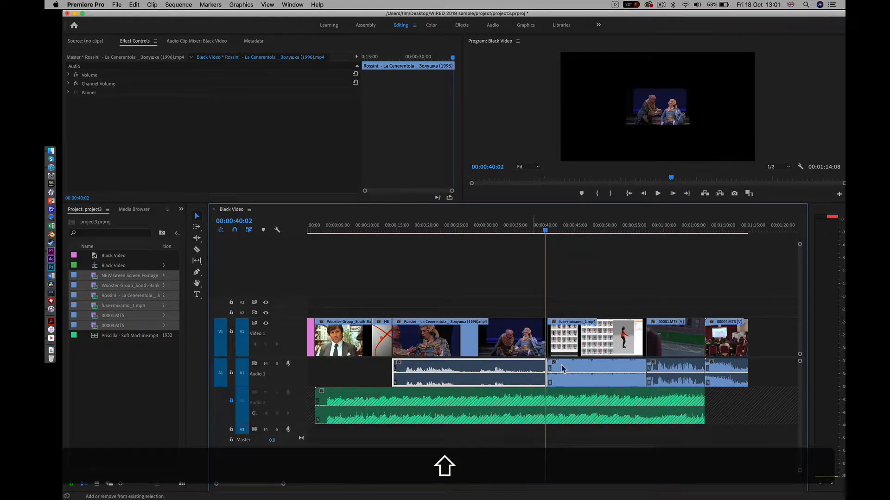
shift+click(589, 368)
key(shift+BackSpace)
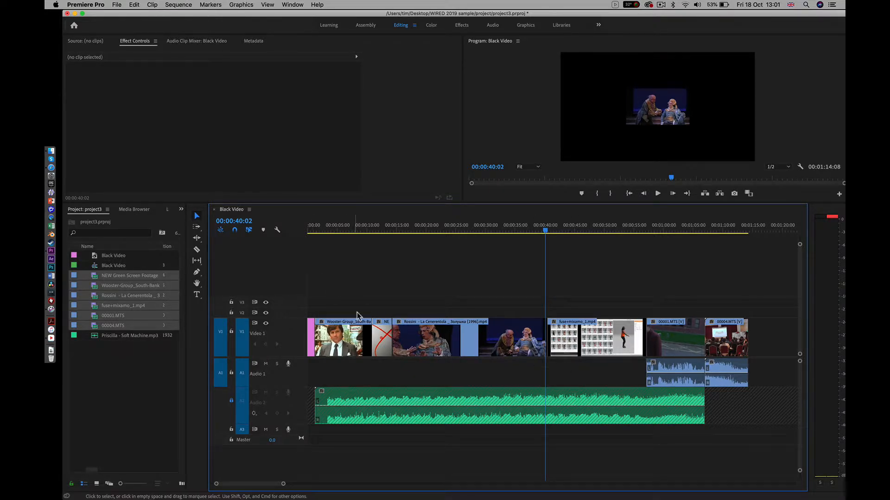
Scrub through the sequence to review the reordered clips, ending in the Wooster Group clip at 00:00:09:00.
drag(322, 236, 657, 296)
drag(721, 302, 361, 296)
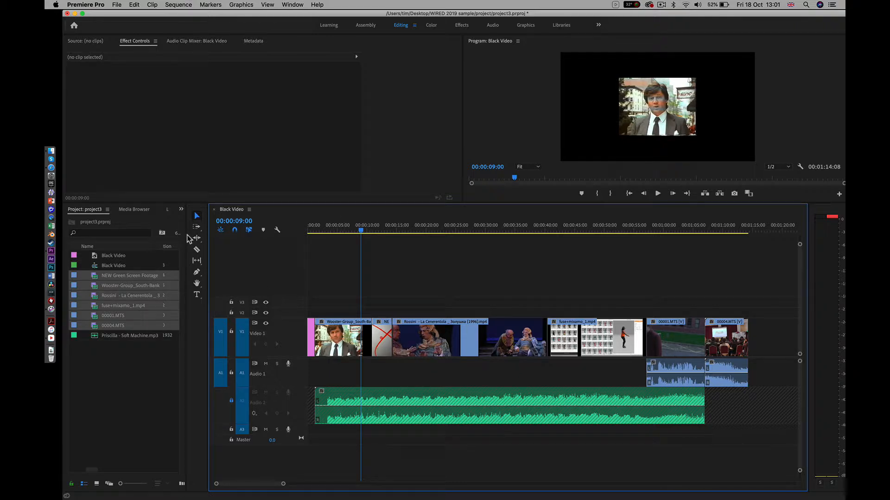
Widen the project panel area and show the Dissolve video transitions in the Effects list.
drag(185, 237, 252, 238)
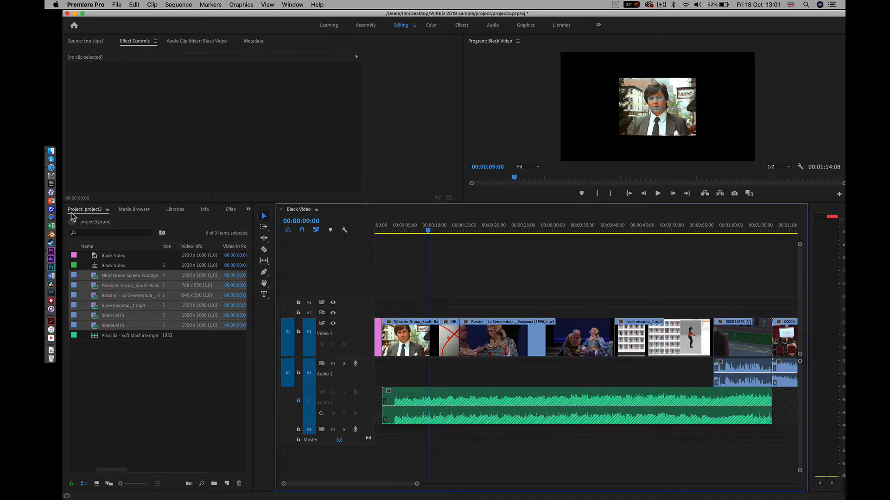
click(230, 211)
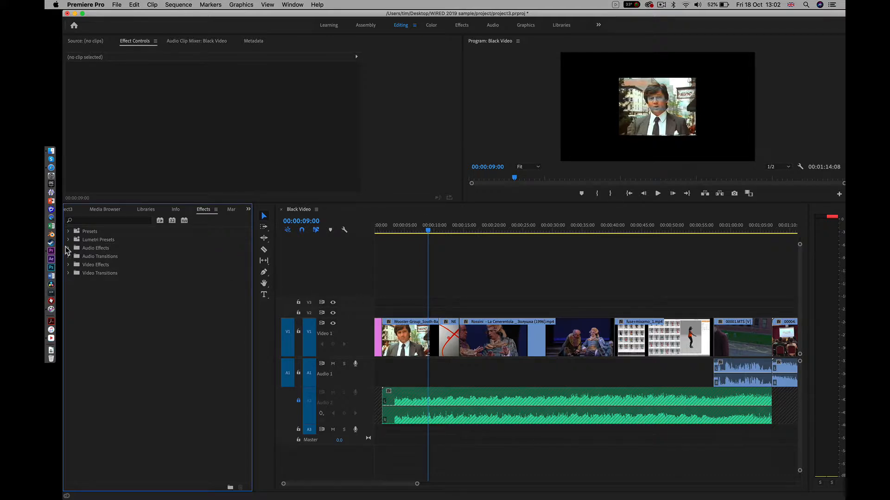
click(69, 274)
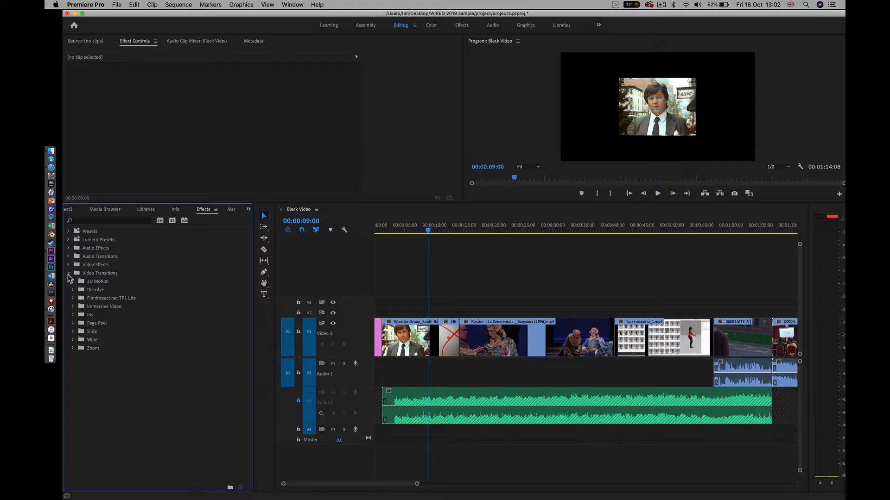
click(73, 290)
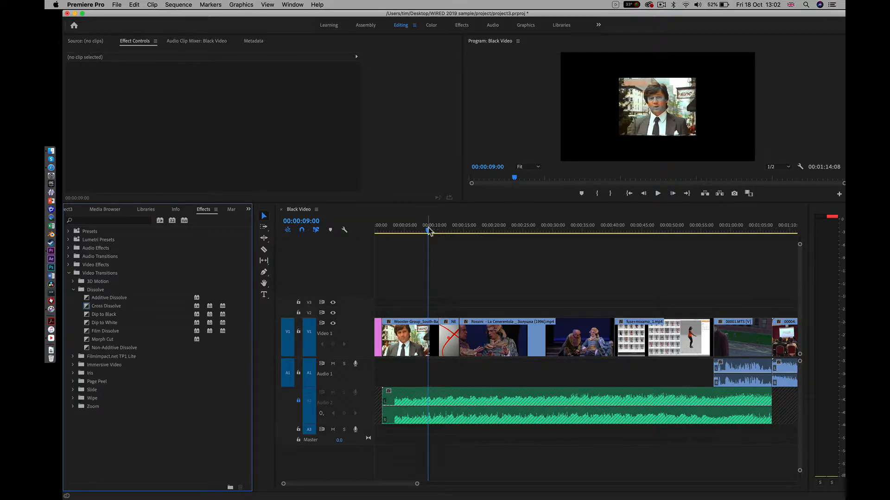
Apply the default Cross Dissolve at the cut between the black video and the Wooster Group clip, at 00:00:01:07.
drag(429, 233, 383, 238)
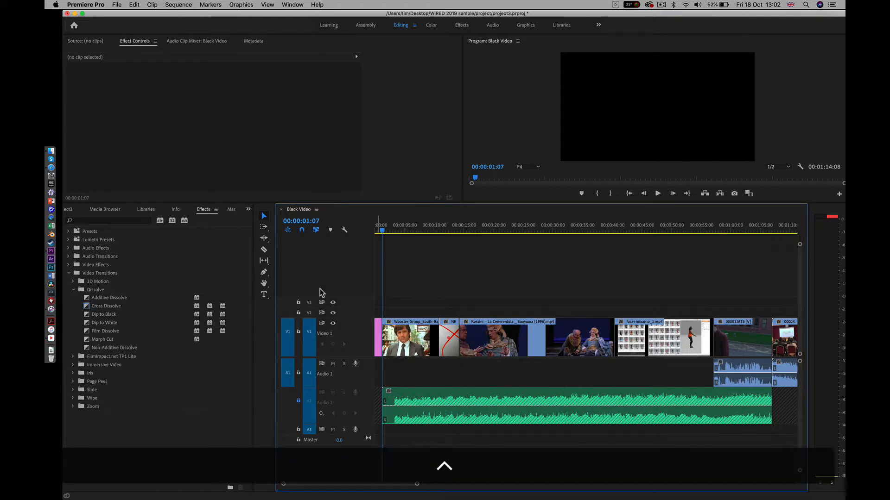
key(ctrl+d)
key(super+d)
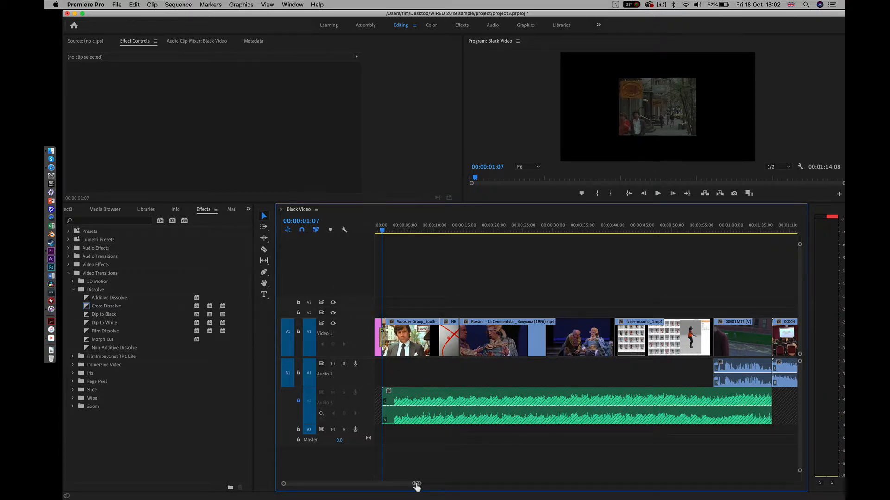
drag(415, 484, 380, 496)
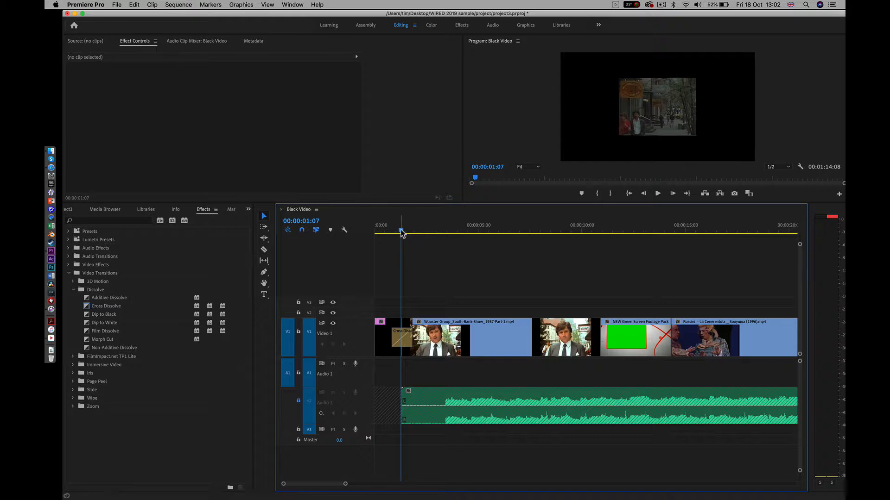
Trim a little off both ends of the Wooster Group clip and move it back against the end of the black video.
drag(402, 233, 440, 235)
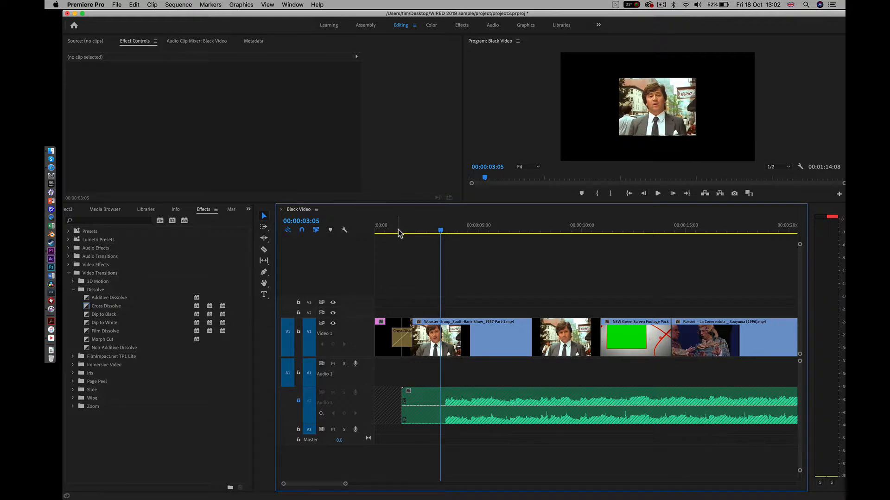
drag(397, 232, 425, 239)
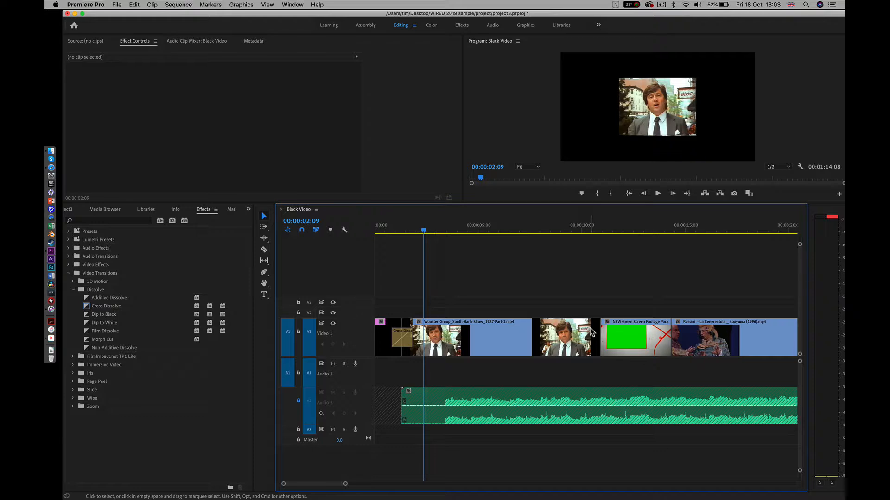
click(560, 333)
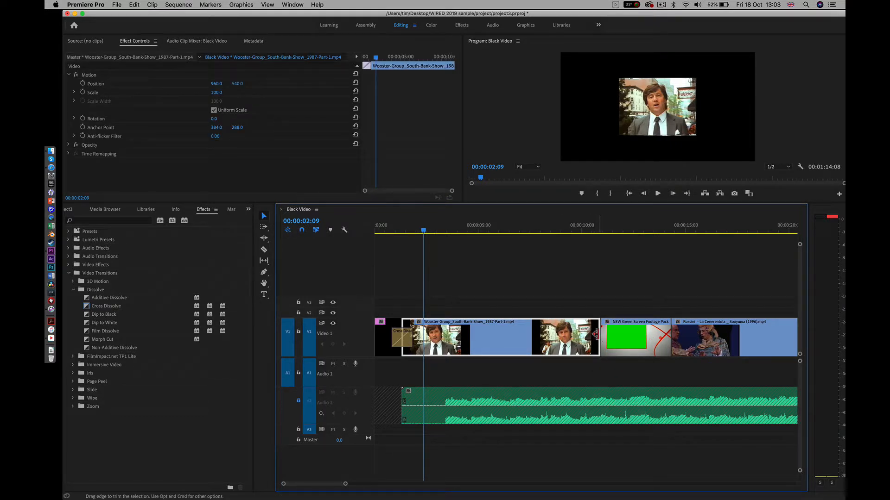
drag(597, 333, 582, 334)
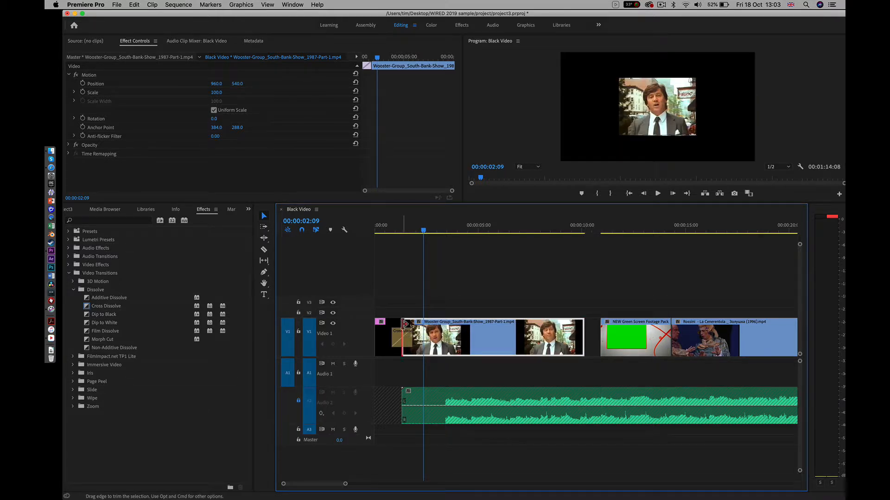
drag(405, 324, 419, 325)
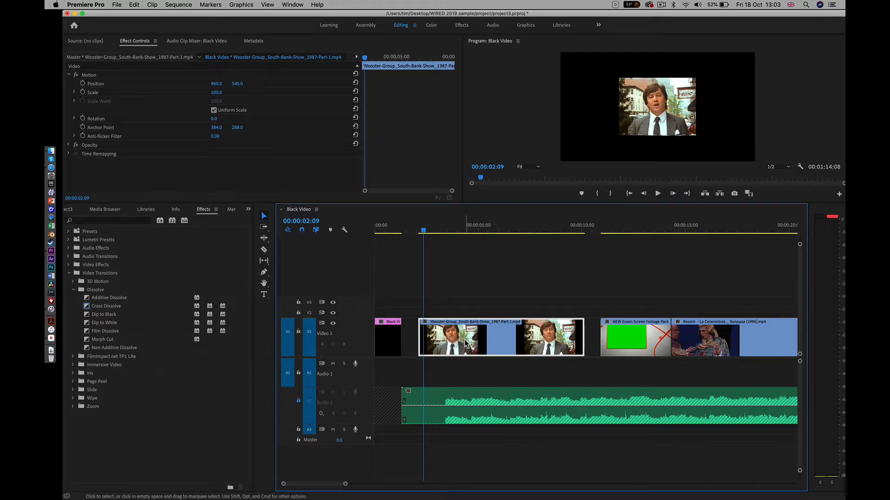
drag(465, 344, 465, 343)
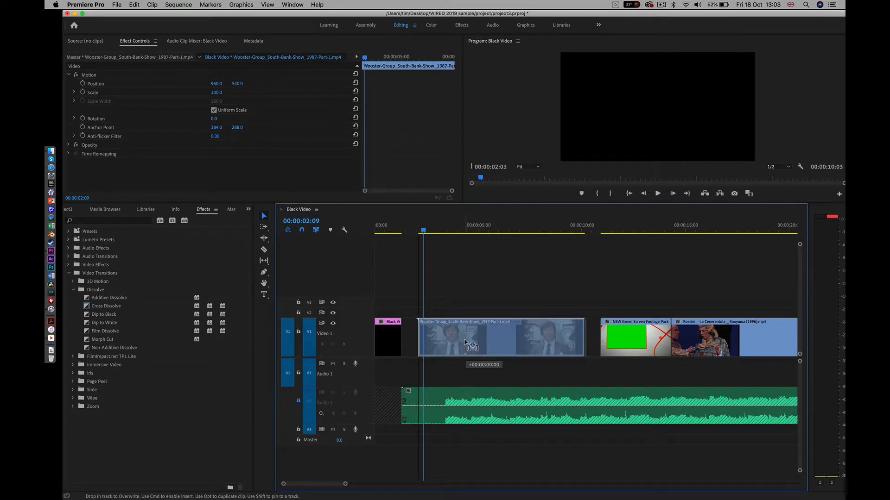
drag(465, 344, 453, 343)
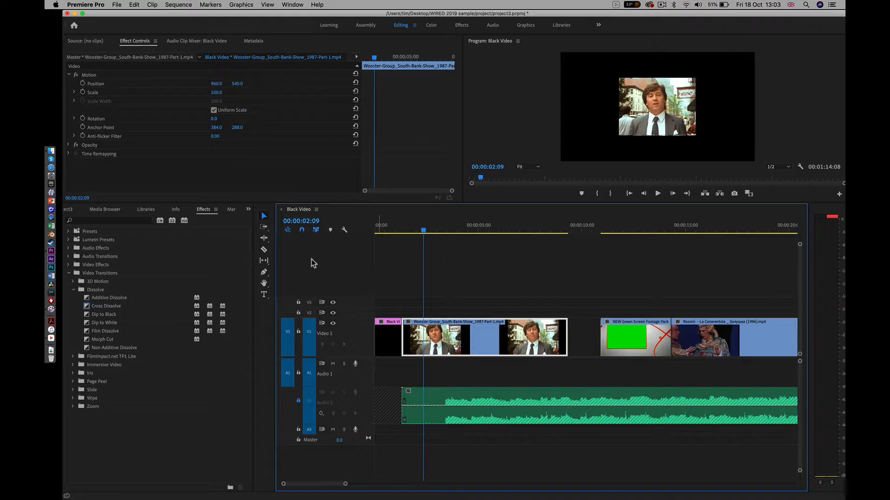
Rate stretch the end of the Wooster Group clip to about 84% speed, filling the gap up to the green screen clip.
click(264, 239)
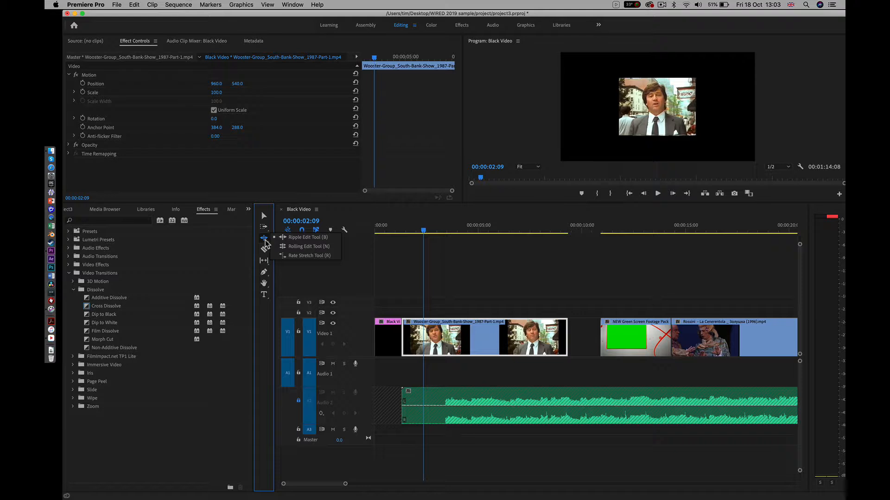
click(297, 254)
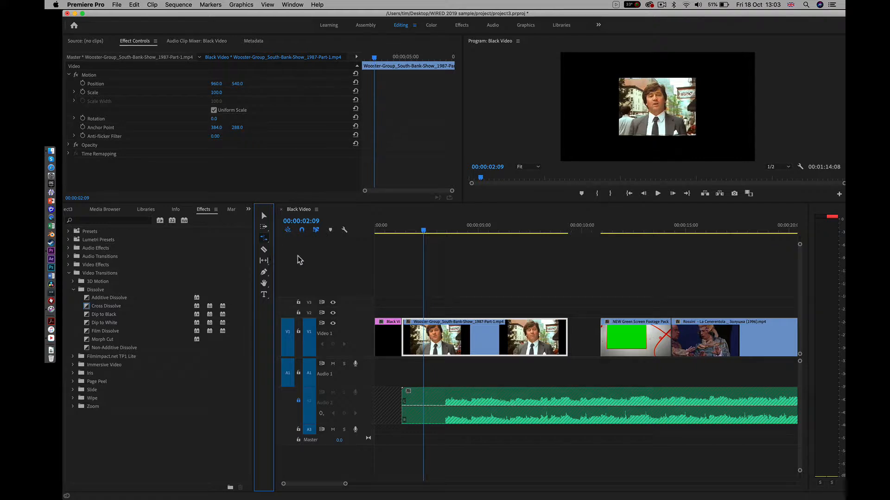
click(567, 332)
drag(566, 331, 599, 332)
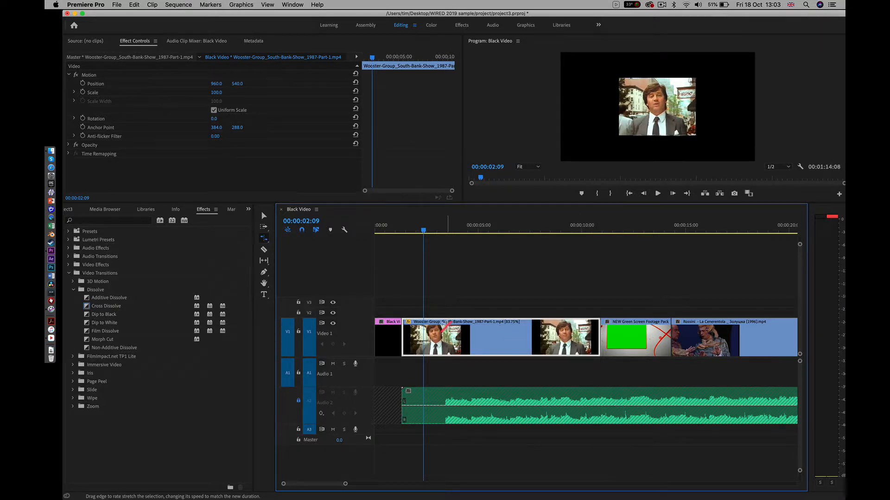
drag(424, 231, 449, 244)
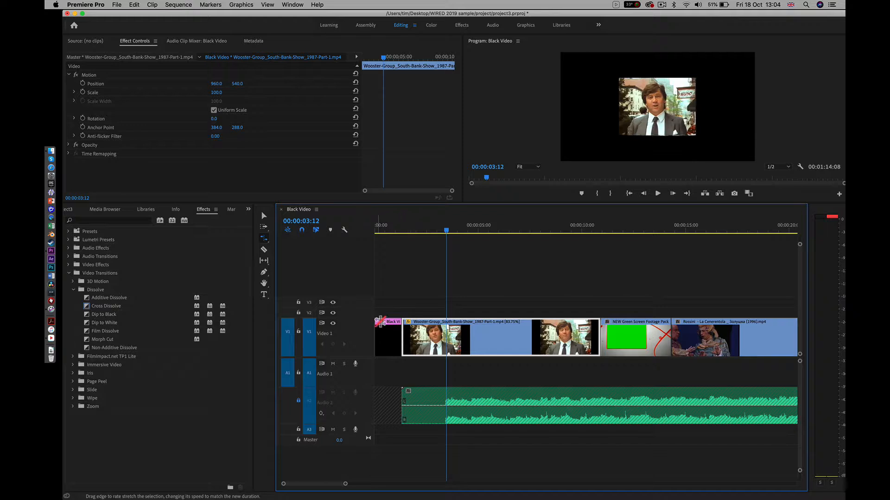
Apply the default Cross Dissolve again between the black video and the Wooster Group clip, at 00:00:01:08.
click(264, 217)
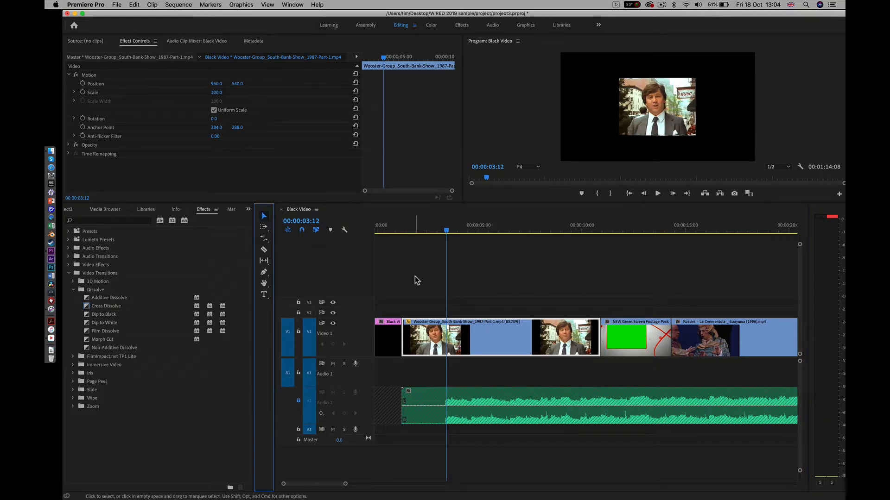
click(394, 230)
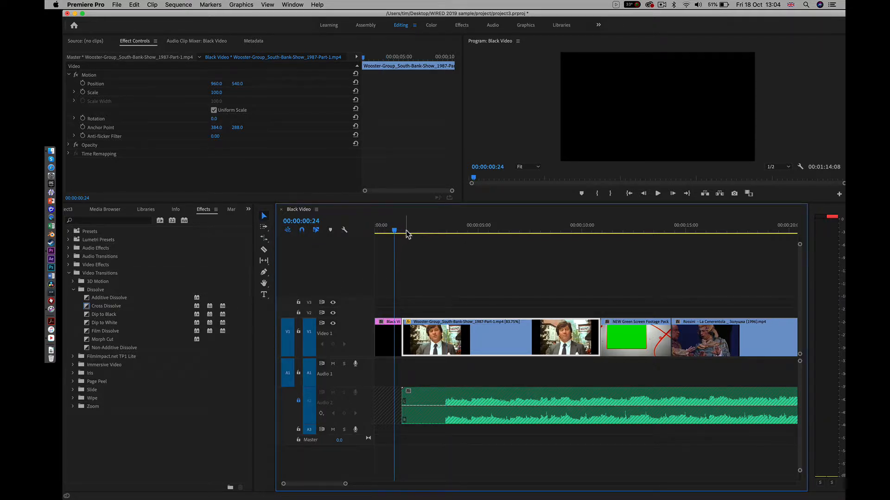
drag(394, 233, 403, 237)
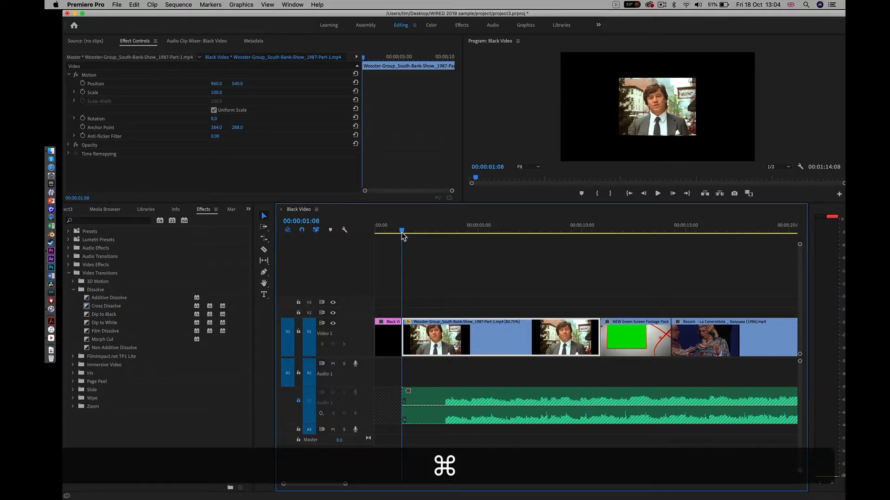
key(super+d)
key(super+d)
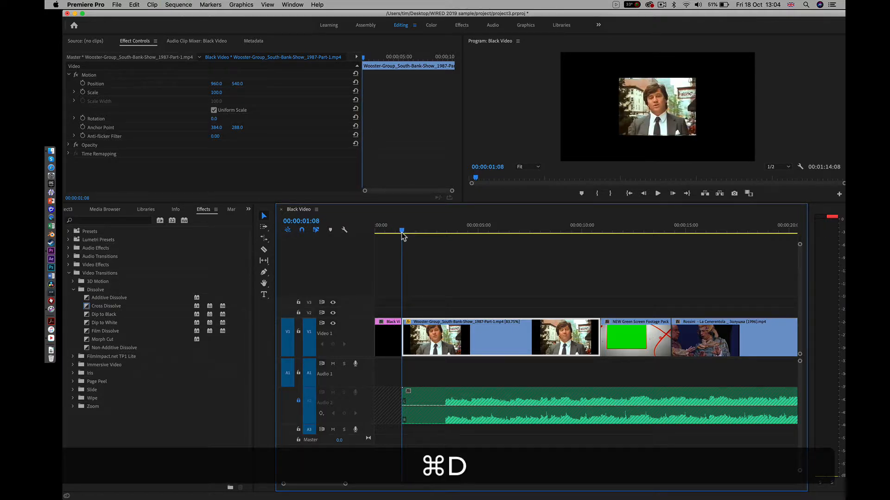
key(ctrl+d)
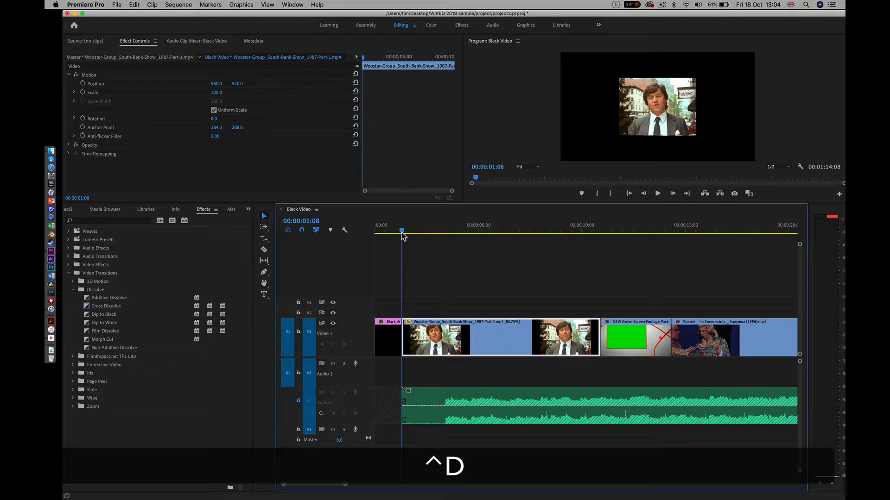
click(403, 332)
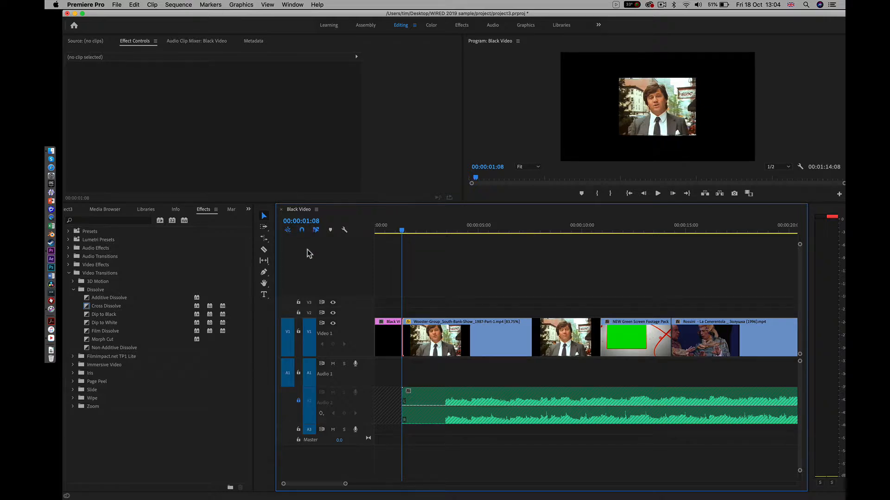
key(super+d)
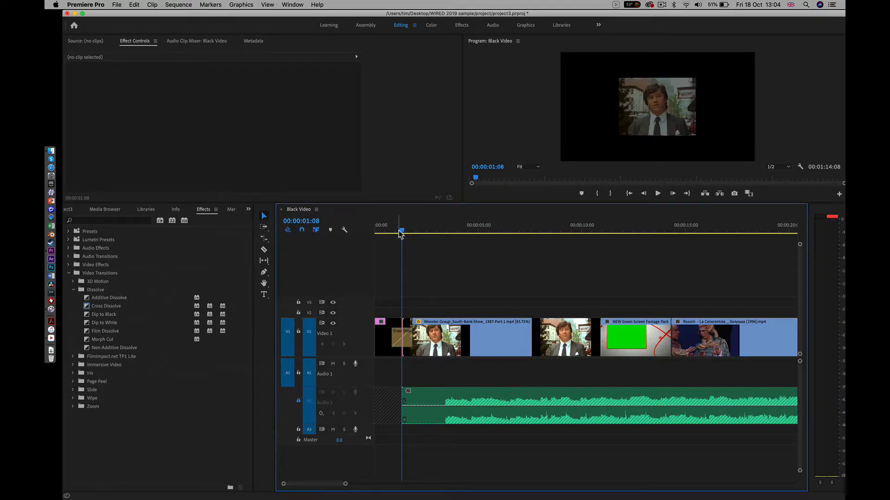
drag(402, 233, 522, 251)
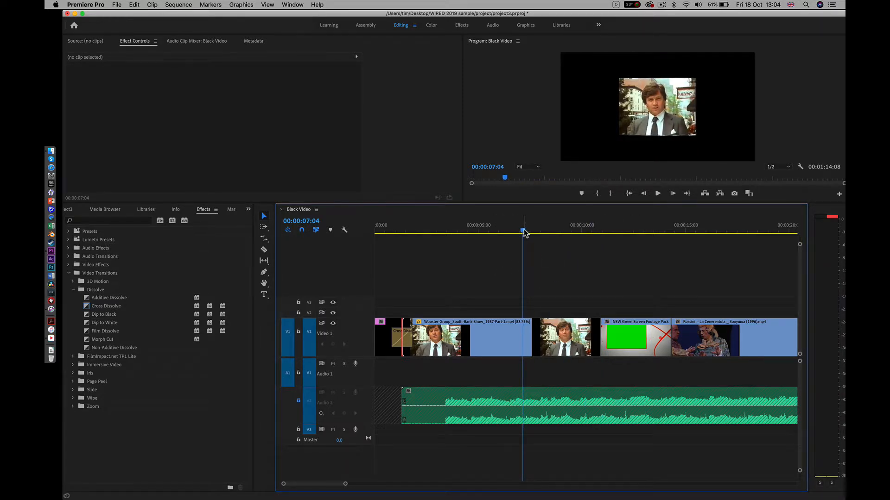
drag(523, 230, 344, 228)
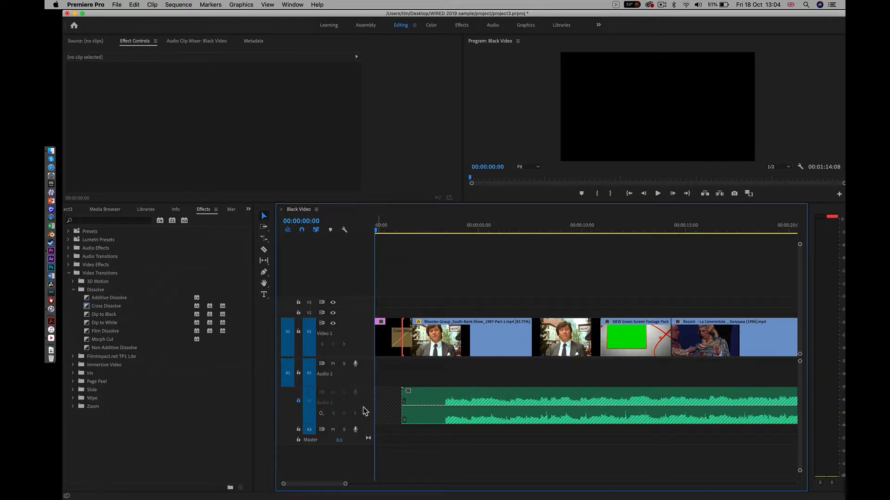
Unlock Audio 2, trim off the music's silent opening and move it to begin at the cut into the Wooster Group clip.
click(298, 401)
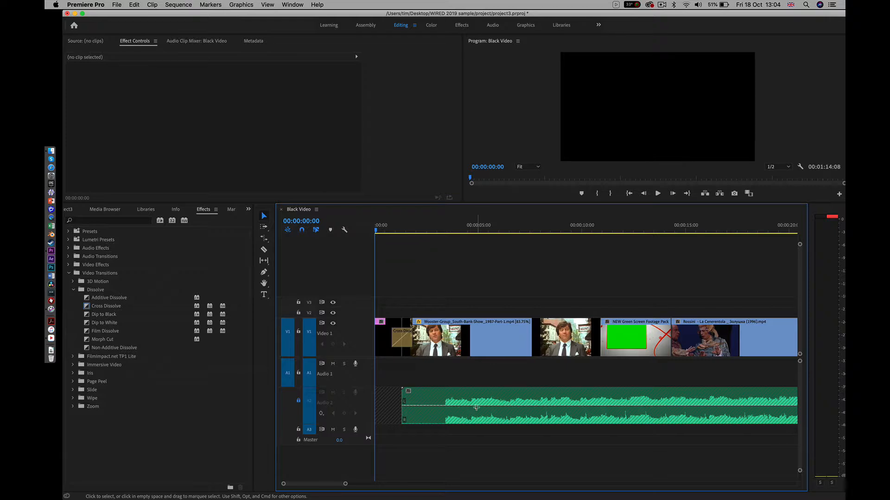
click(298, 401)
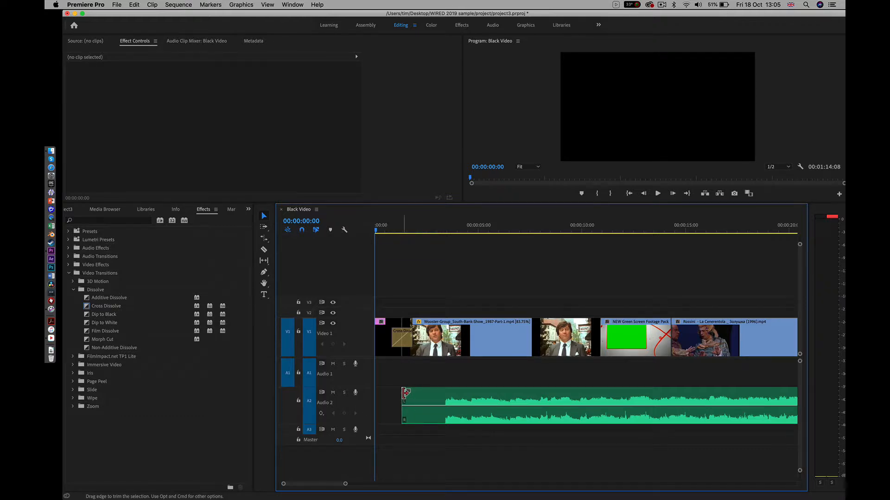
drag(406, 393, 443, 399)
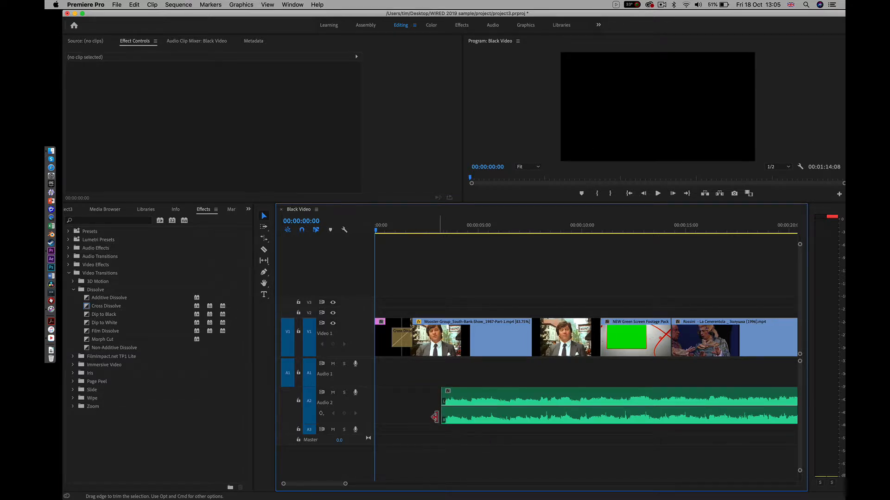
drag(509, 401, 464, 408)
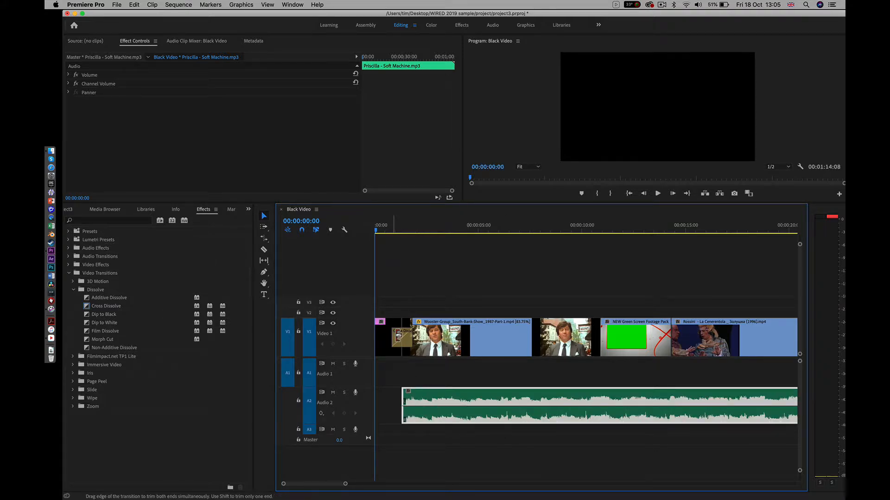
Play the opening and shift the music slightly earlier so that it begins with the Cross Dissolve.
click(389, 231)
key(space)
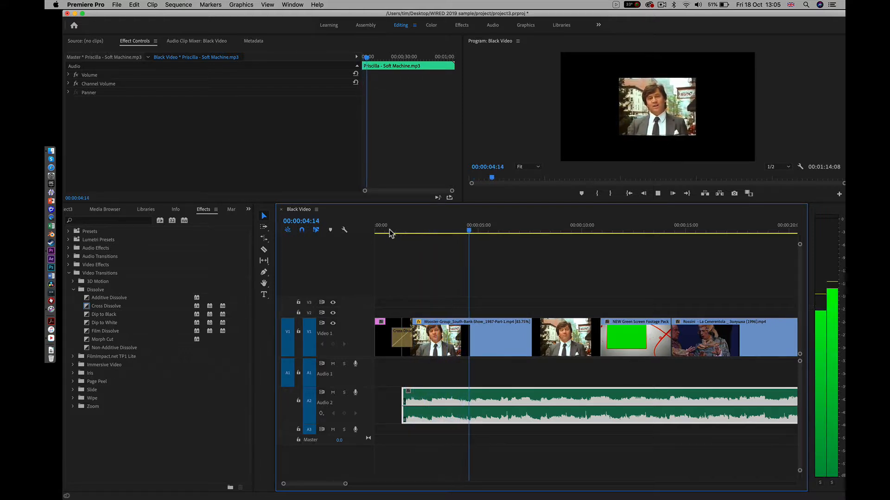
key(space)
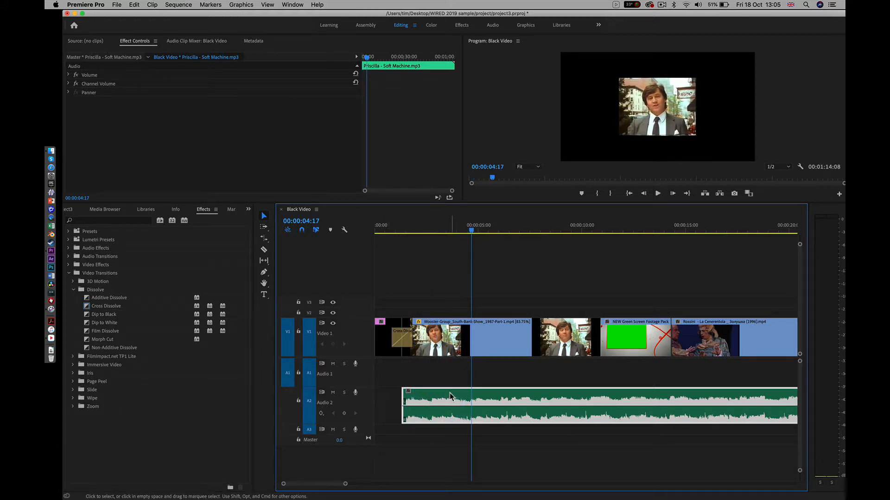
drag(449, 396, 452, 401)
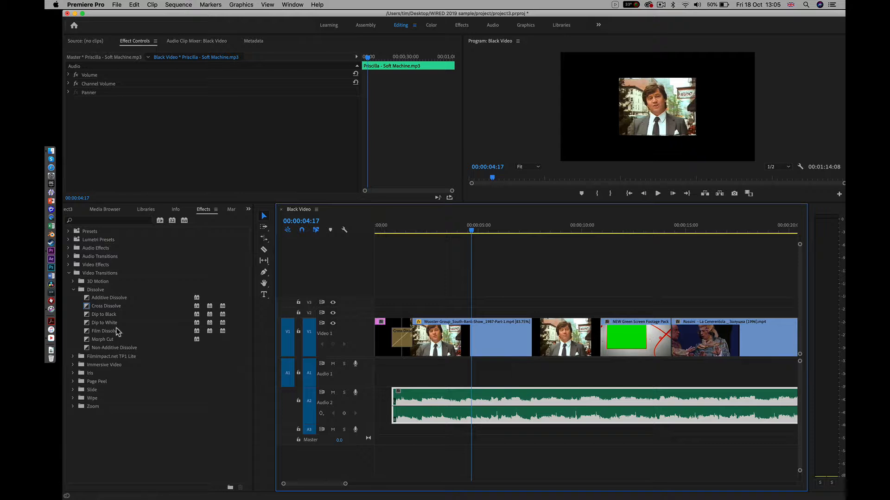
Apply the Constant Power audio crossfade to the start of the music clip on Audio 2.
click(71, 289)
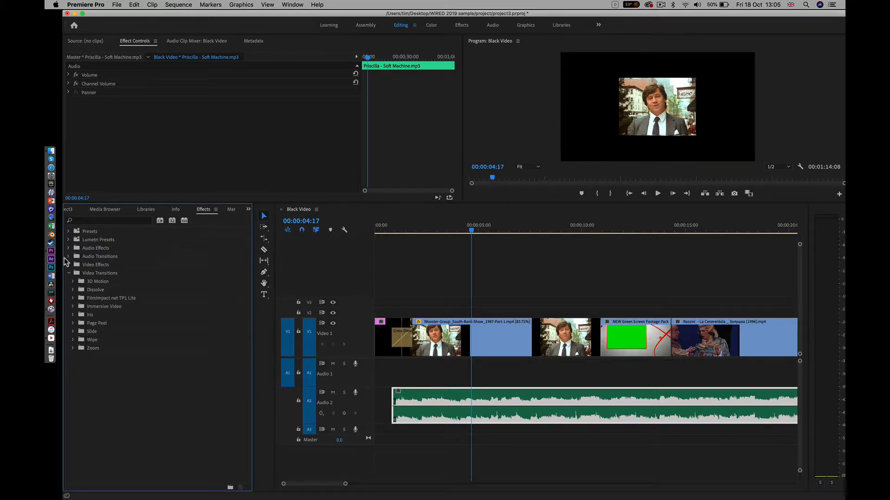
click(68, 257)
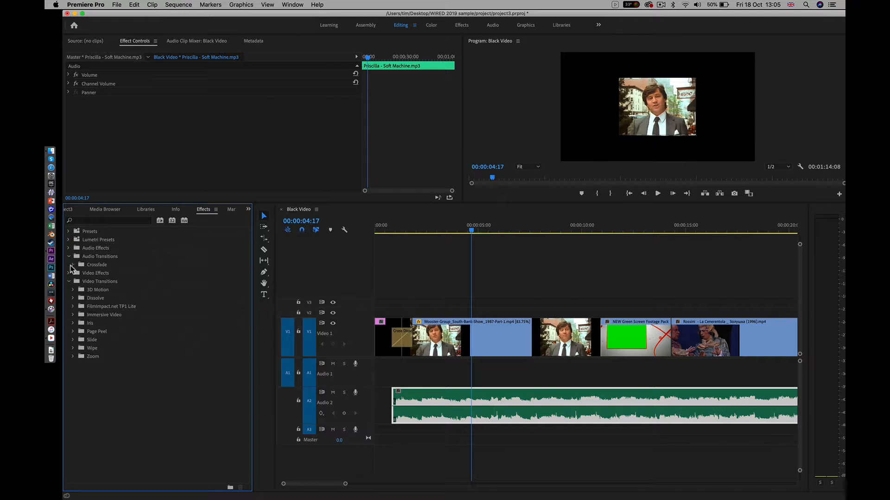
click(72, 265)
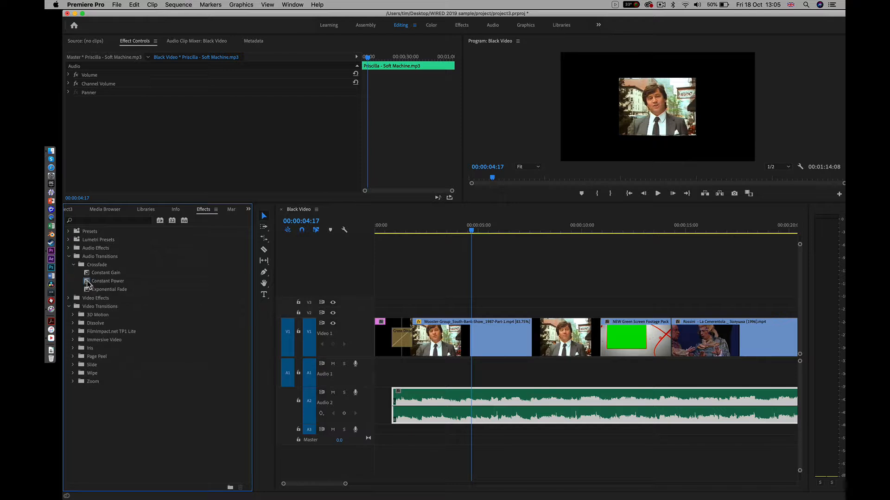
drag(88, 284, 300, 341)
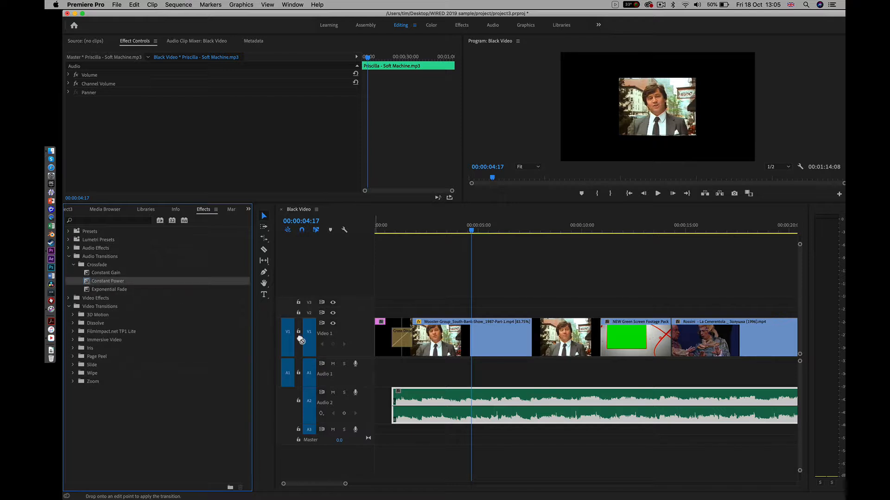
drag(375, 377, 399, 407)
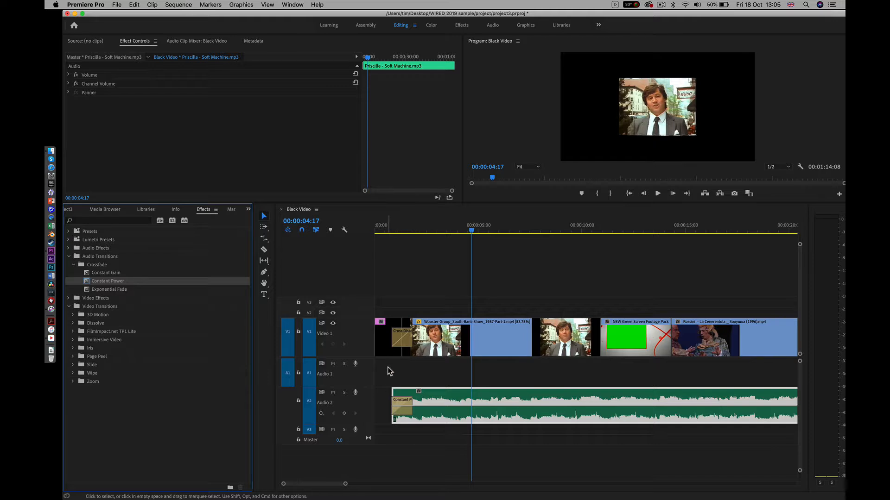
Play the opening to review the picture dissolve with the music fade, and return the playhead to 00:00:00:15.
click(385, 231)
key(space)
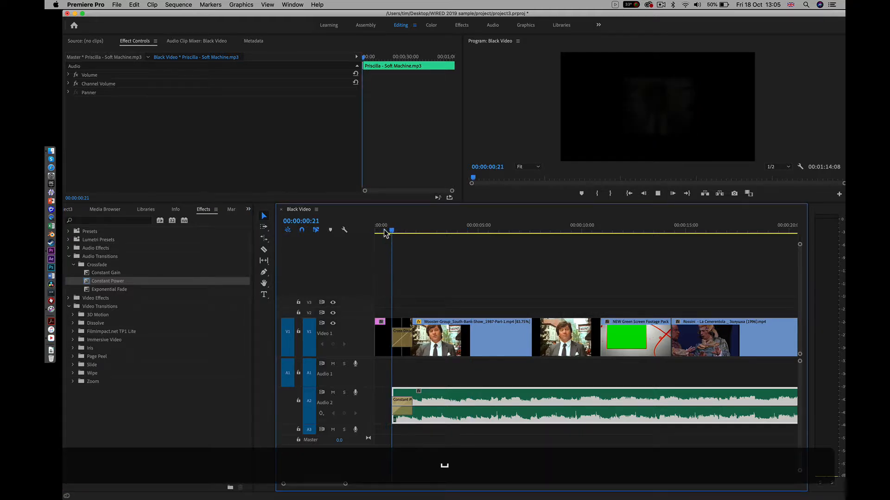
key(space)
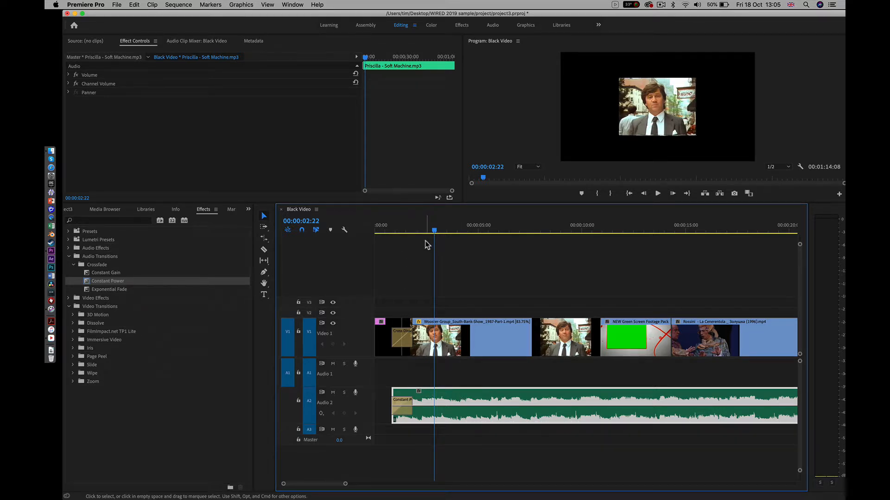
drag(435, 237, 387, 242)
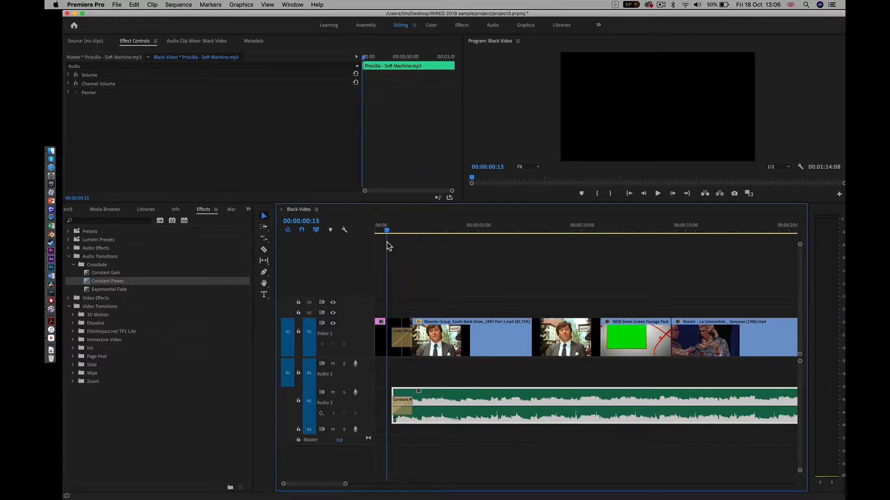
Move the music clip on Audio 2 earlier to start at 00:00:00:15, and scrub the opening to 00:00:03:21.
drag(486, 400, 481, 400)
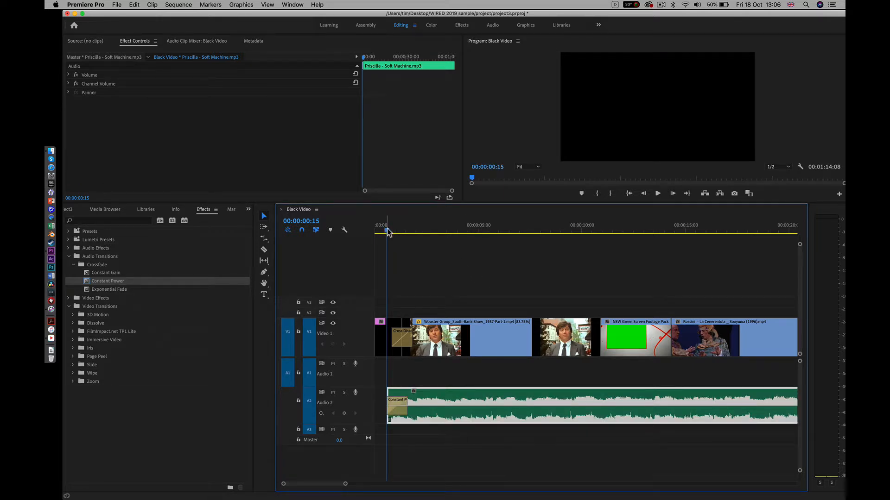
drag(388, 230, 453, 233)
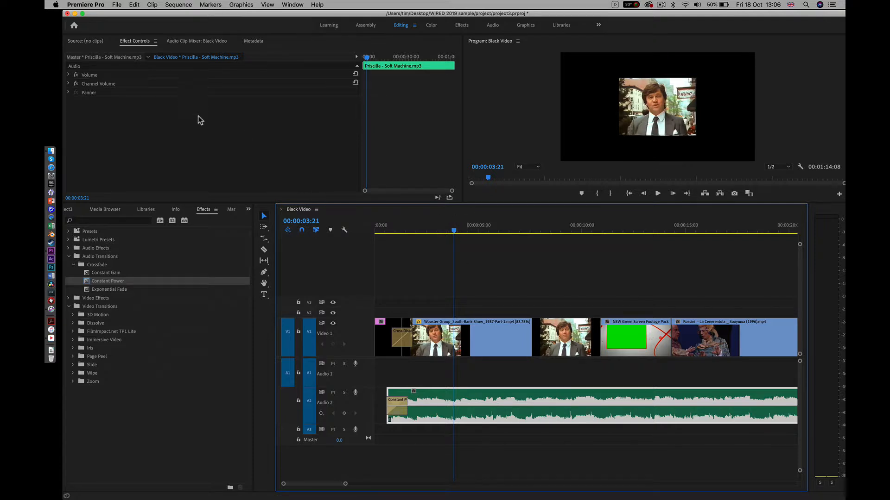
Scale the Wooster Group clip on Video 1 to 263 and lower its picture to position 960, 670.
click(482, 347)
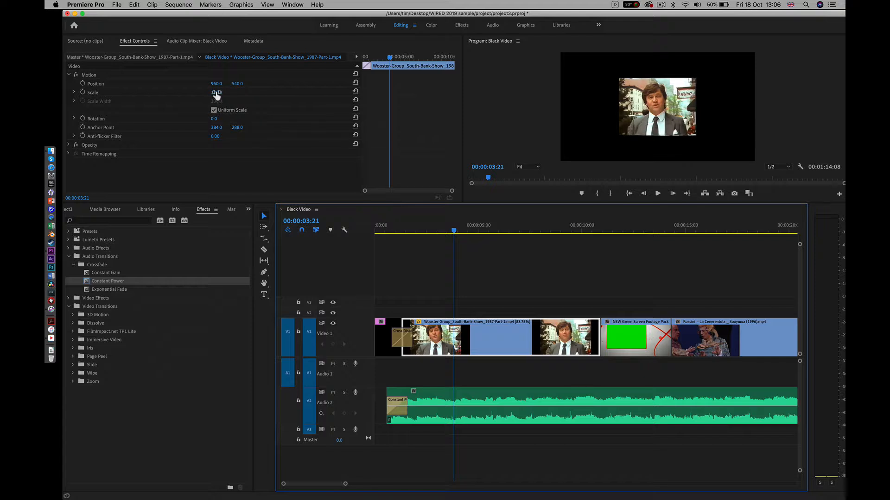
drag(216, 93, 292, 93)
click(200, 95)
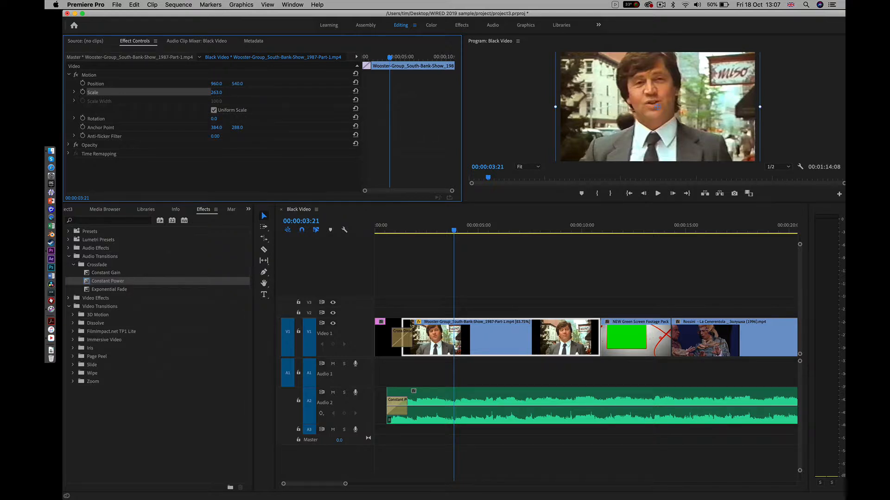
mouse_move(657, 106)
mouse_down()
mouse_move(657, 136)
mouse_move(657, 120)
mouse_up()
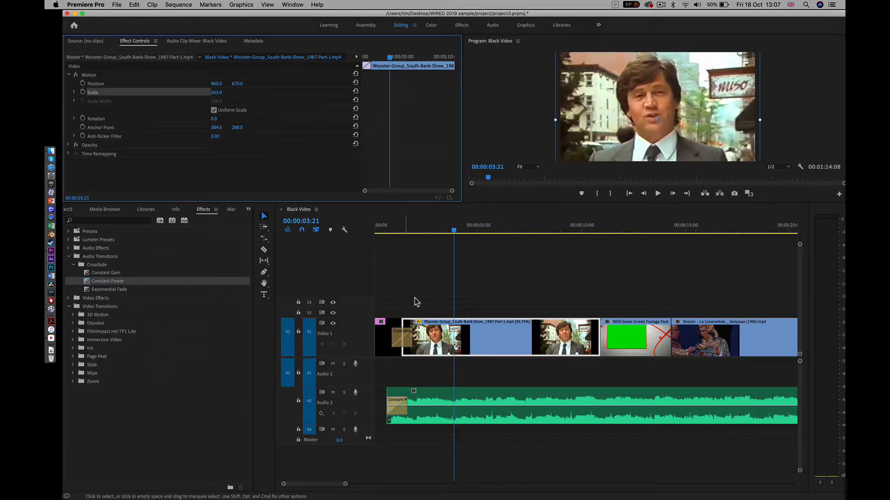
Scrub ahead to the green screen clip and return the sequence playhead to 00:00:05:13.
drag(454, 231, 628, 265)
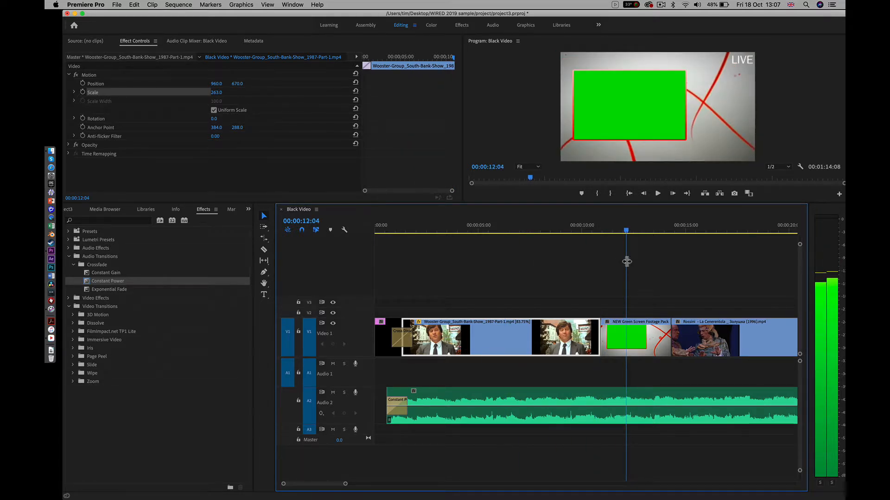
click(480, 227)
drag(480, 325, 489, 293)
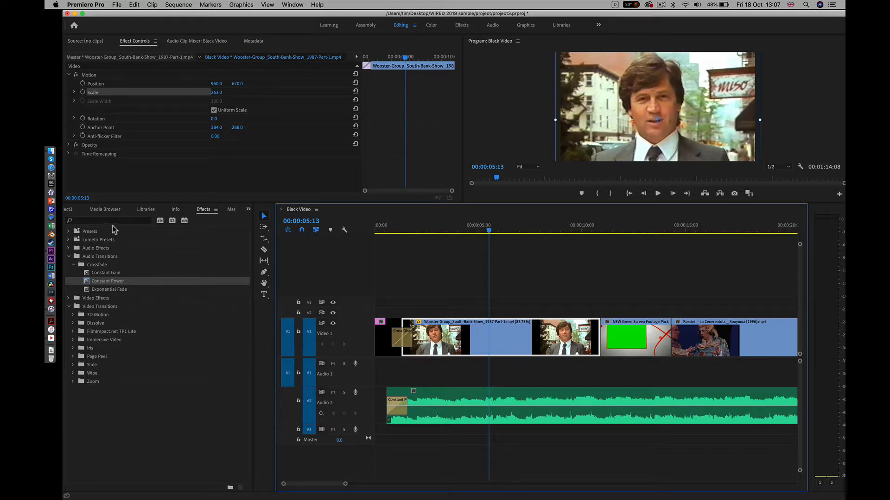
Show the project3 media list and open the Rossini - La Cenerentola clip in the Source Monitor.
click(68, 211)
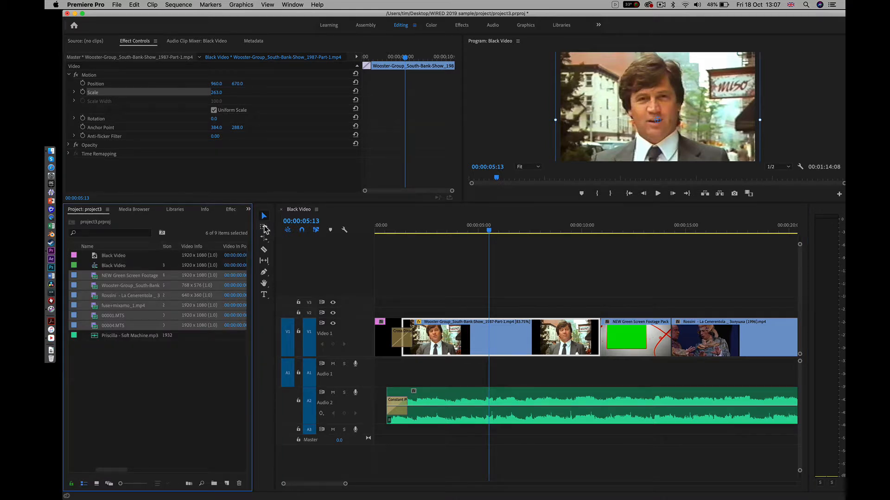
click(248, 209)
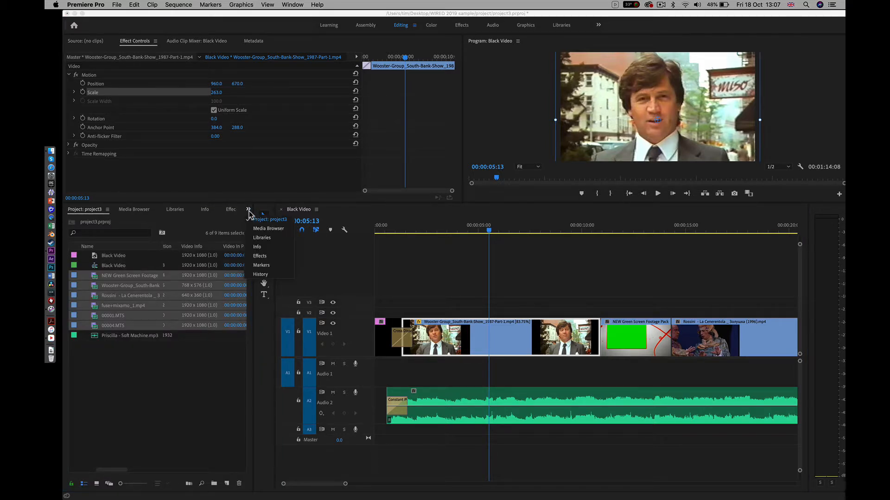
click(258, 220)
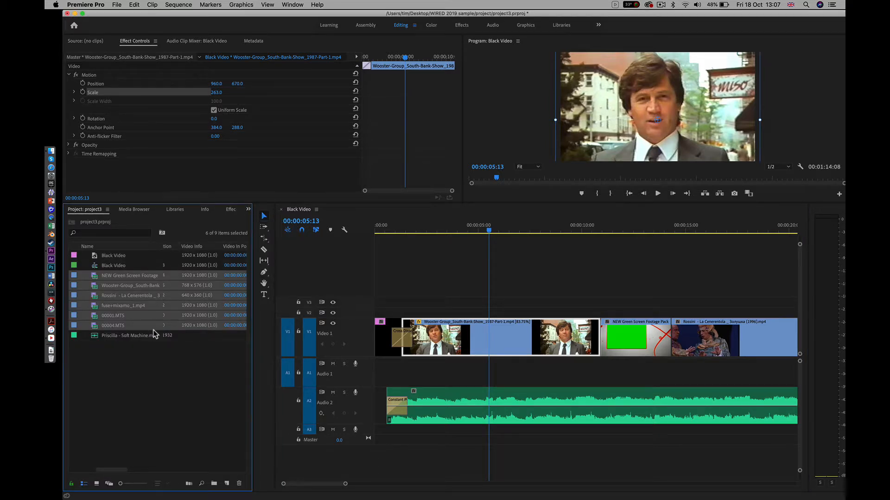
click(141, 371)
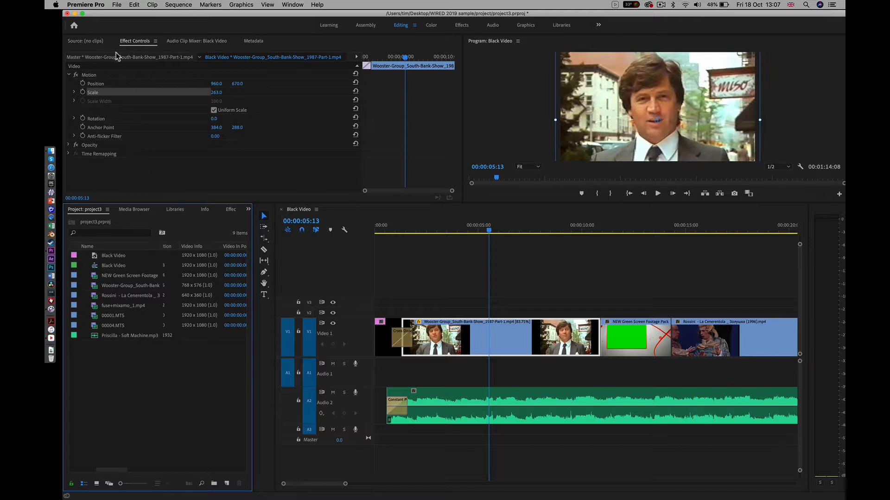
double_click(94, 297)
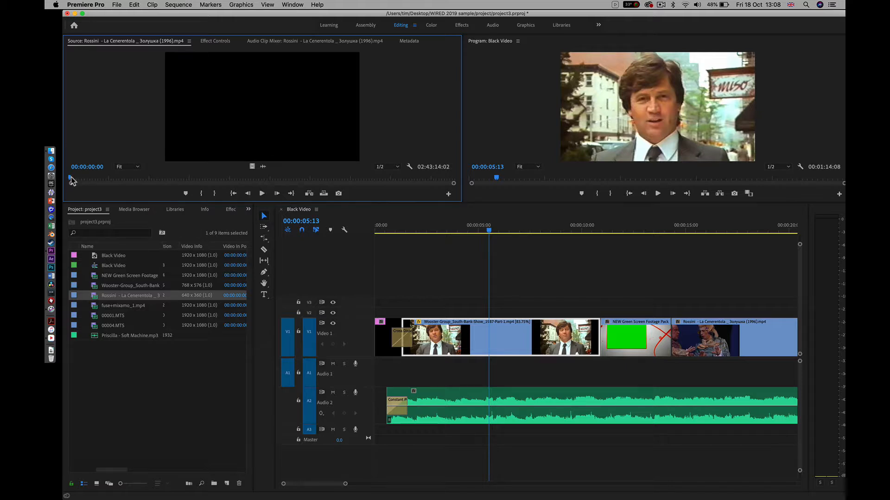
Find the first frame of the violinists' shot in the Rossini source clip and mark the In point at 00:07:12:13.
drag(72, 181, 88, 193)
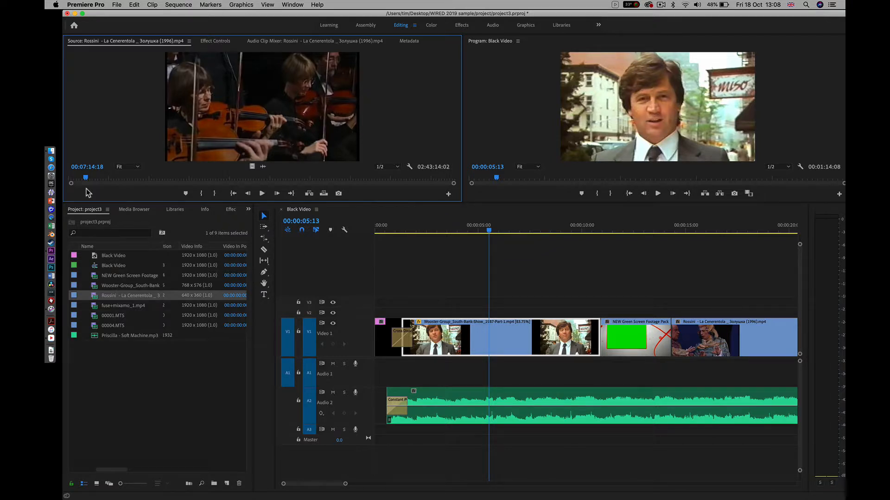
key(Left)
key(Left)
key(Left)
key(Left)
key(Left)
key(Left)
key(Left)
key(Left)
key(Left)
key(Left)
key(Left)
key(Left)
key(Left)
key(Left)
key(Left)
key(Left)
key(Left)
key(Left)
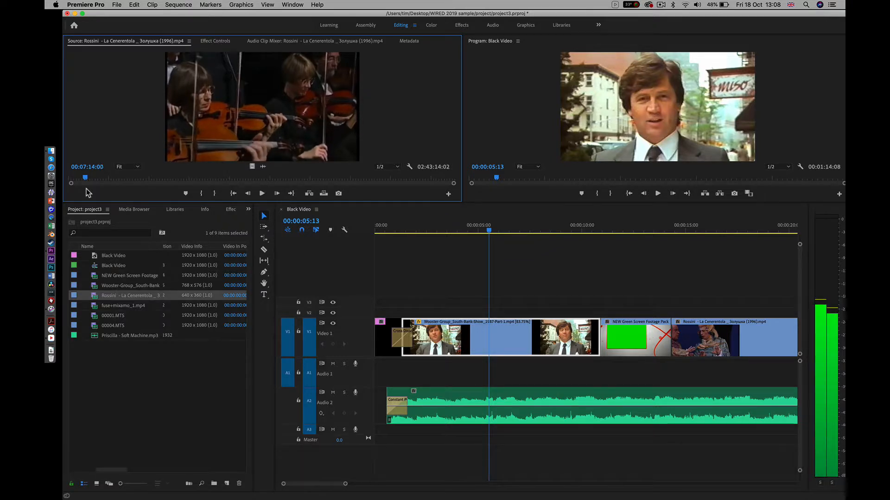
key(Left)
key(Left)
key(Left)
key(Left)
key(Left)
key(Left)
key(Left)
key(Left)
key(Left)
key(Left)
key(Left)
key(Left)
key(Left)
key(Left)
key(Left)
key(Left)
key(Left)
key(Left)
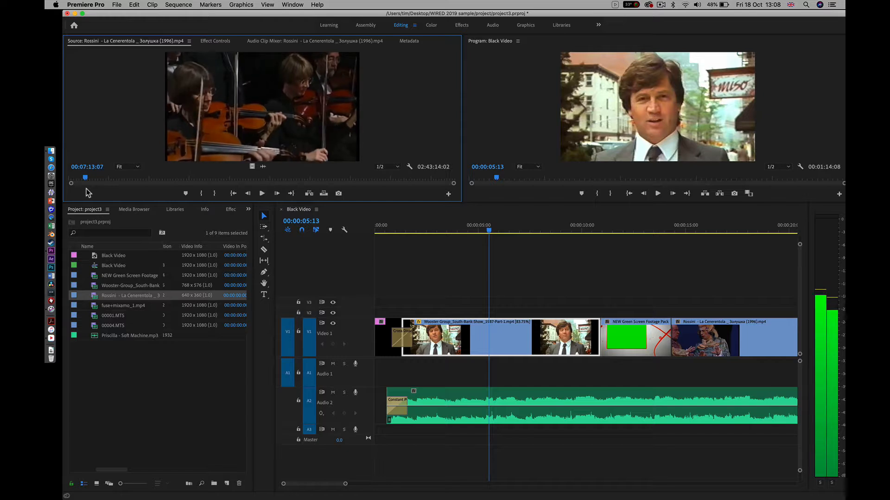
key(Left)
key(Left)
key(Left)
key(Left)
key(Left)
key(Left)
key(Left)
key(Left)
key(Left)
key(Left)
key(Left)
key(Left)
key(Left)
key(Left)
key(Left)
key(Left)
key(Left)
key(Left)
key(Left)
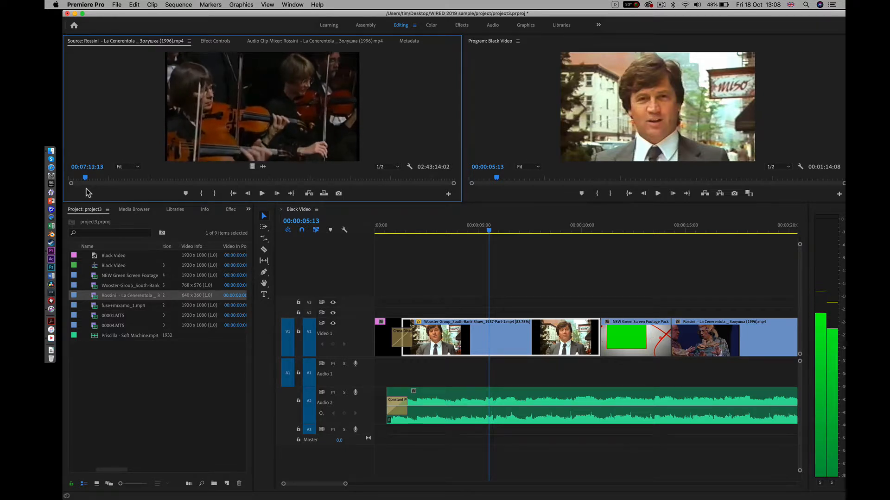
key(Left)
key(Left)
key(Left)
key(Left)
key(Left)
key(Left)
key(Left)
key(Left)
key(Right)
key(Right)
key(Right)
key(Right)
key(Right)
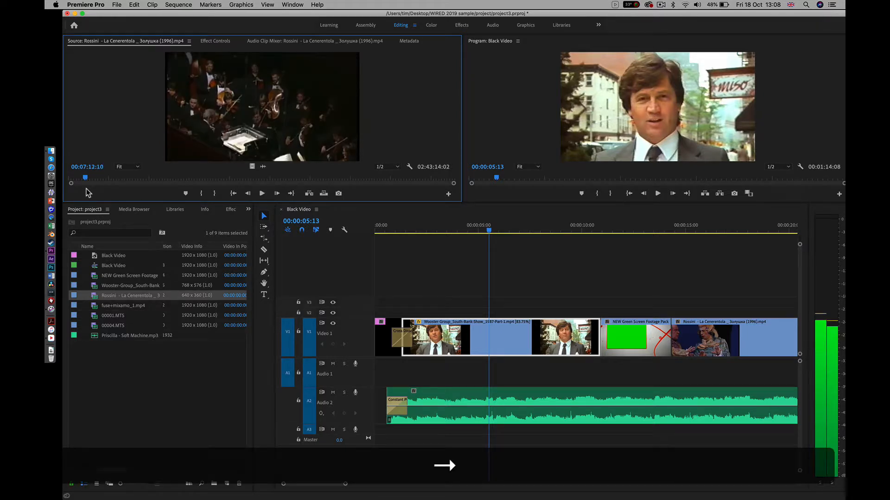
key(Right)
key(Right)
key(Right)
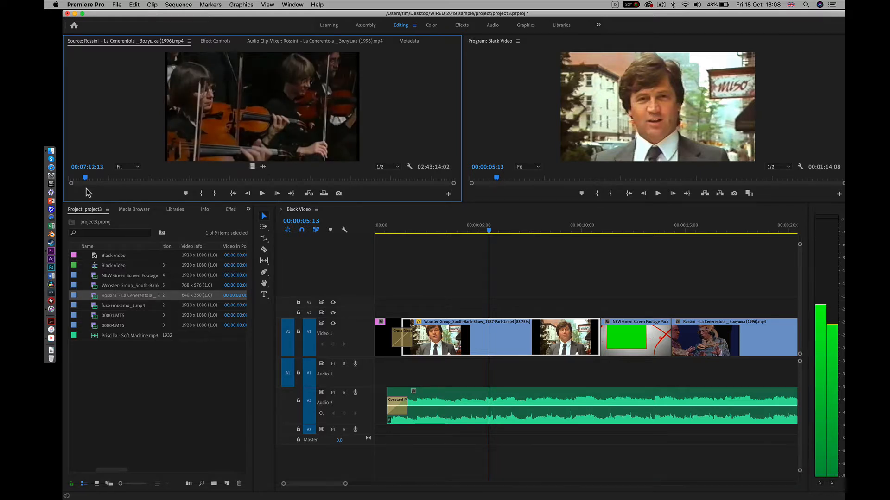
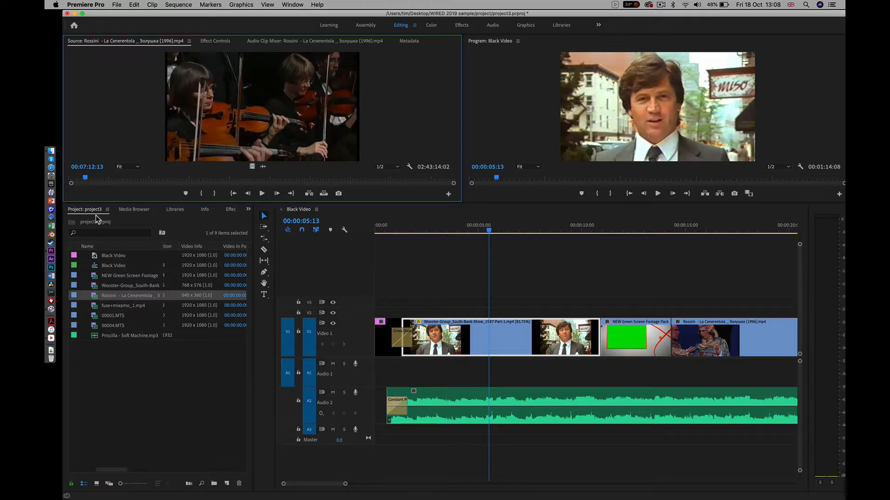
key(i)
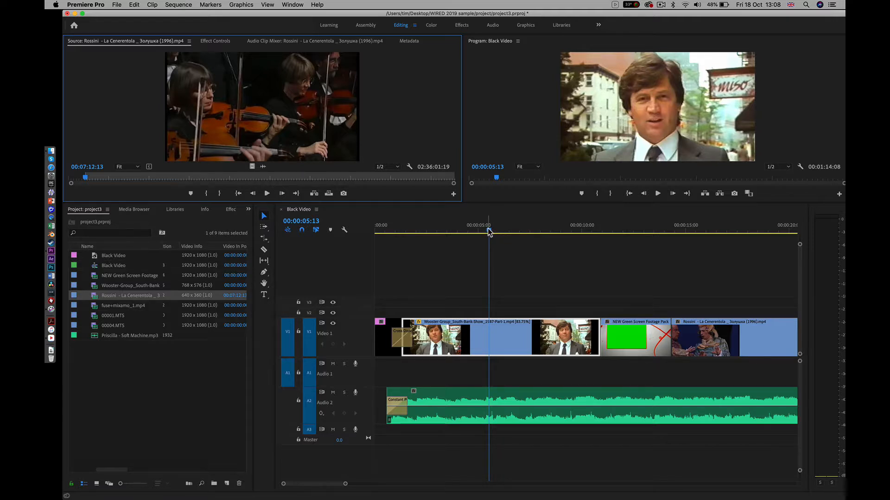
Mark the sequence In point on the first frame of the green screen clip at 00:00:10:23.
drag(489, 232, 596, 243)
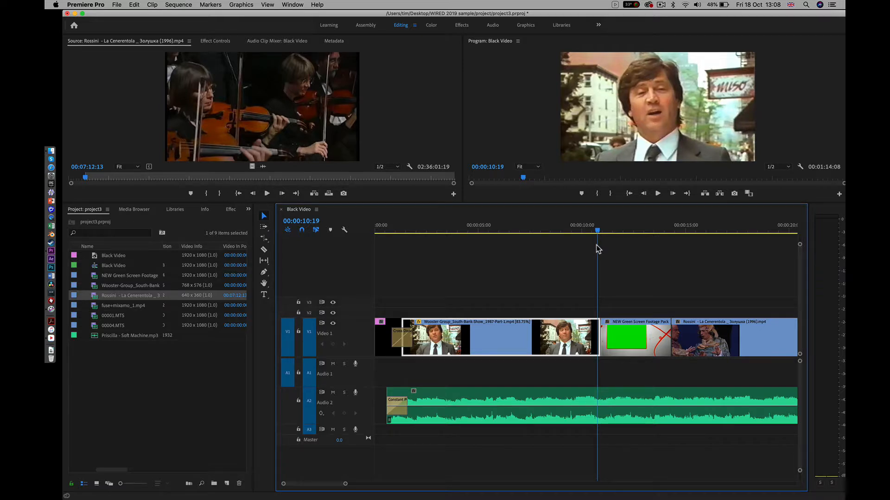
key(Right)
key(Right)
key(Right)
key(Right)
key(Left)
key(Left)
key(Left)
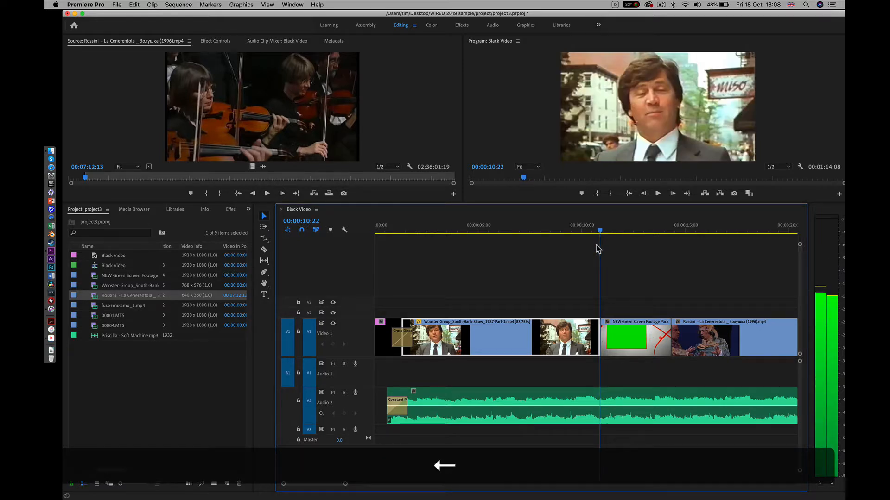
key(Right)
key(Right)
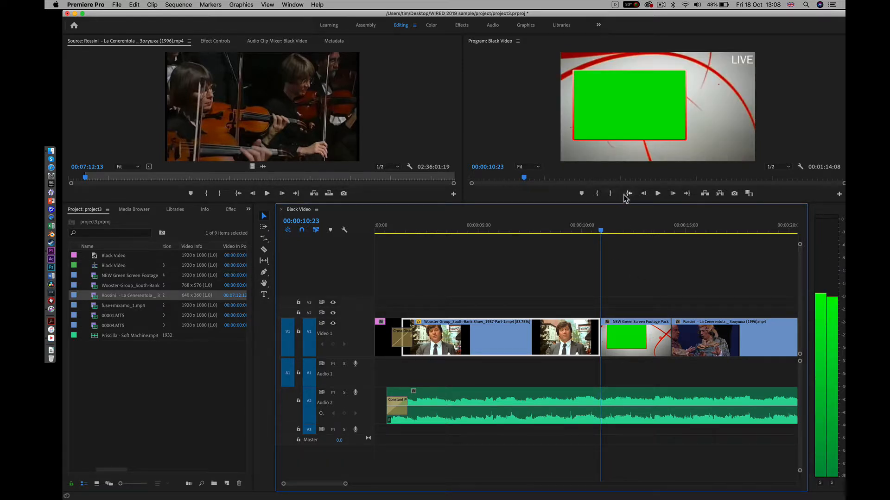
click(598, 195)
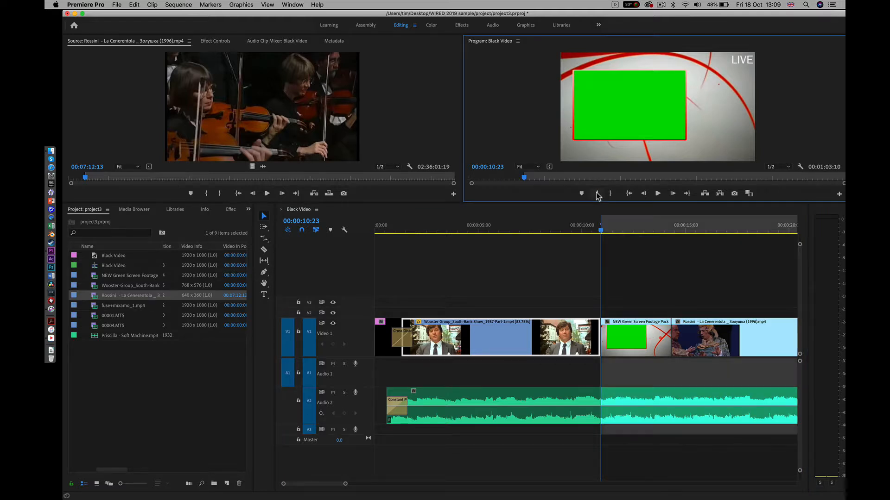
Mark the sequence Out point on the last frame of the green screen clip at 00:00:14:07.
drag(605, 232, 676, 248)
key(Left)
key(Left)
key(Left)
key(Left)
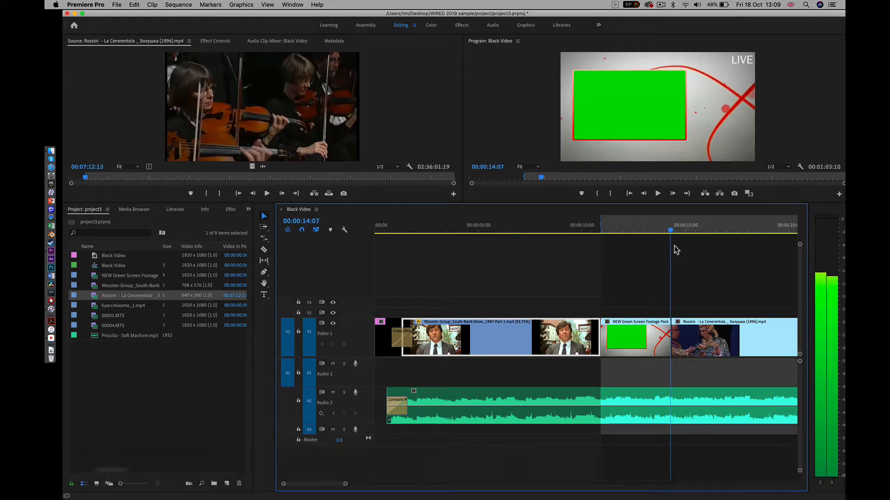
key(Left)
key(o)
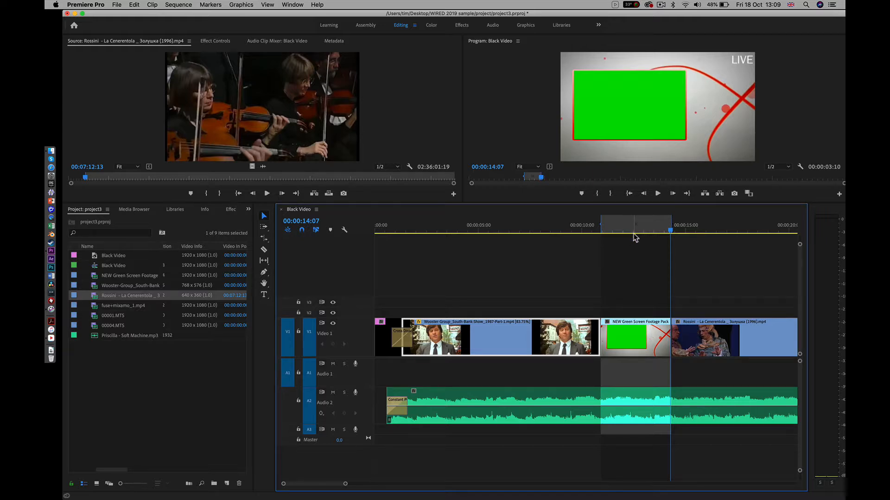
Lock Audio 2, unpatch the A1 source audio and turn off targeting for all three audio tracks.
click(298, 402)
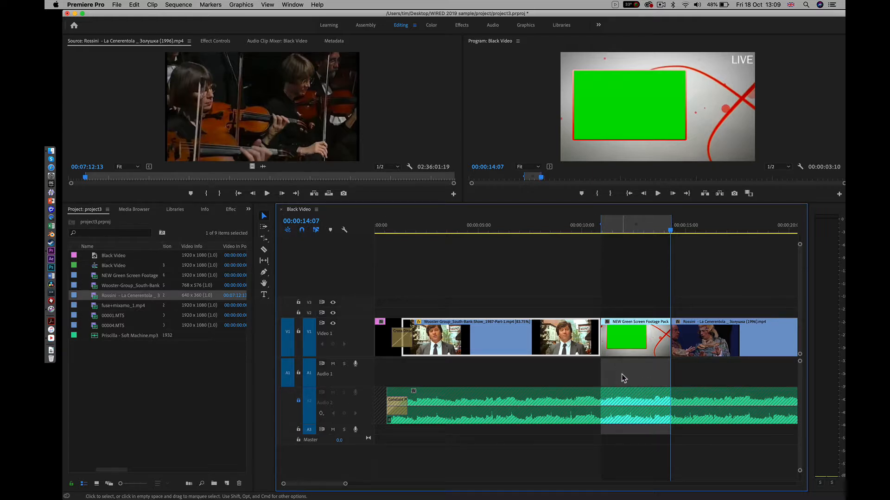
click(288, 376)
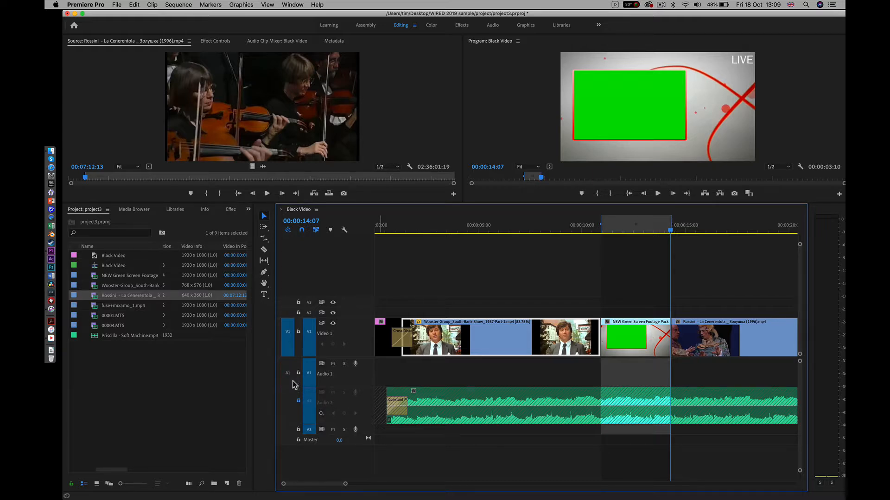
click(308, 380)
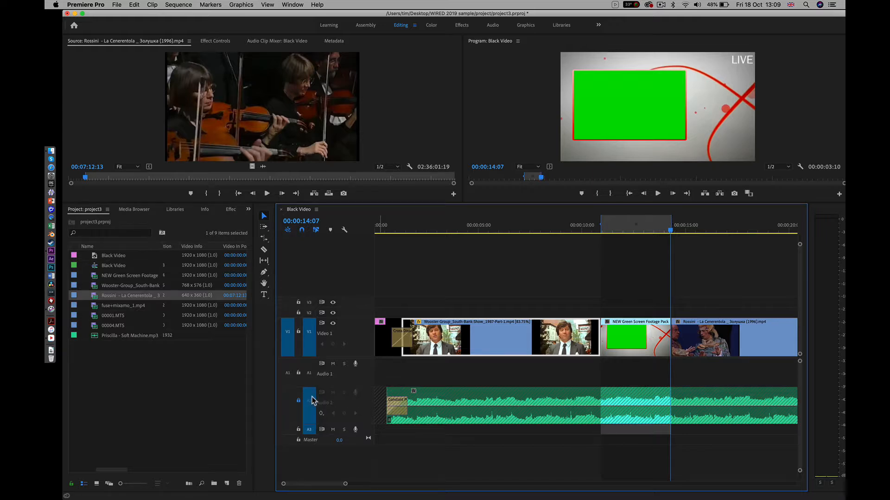
click(311, 412)
click(309, 430)
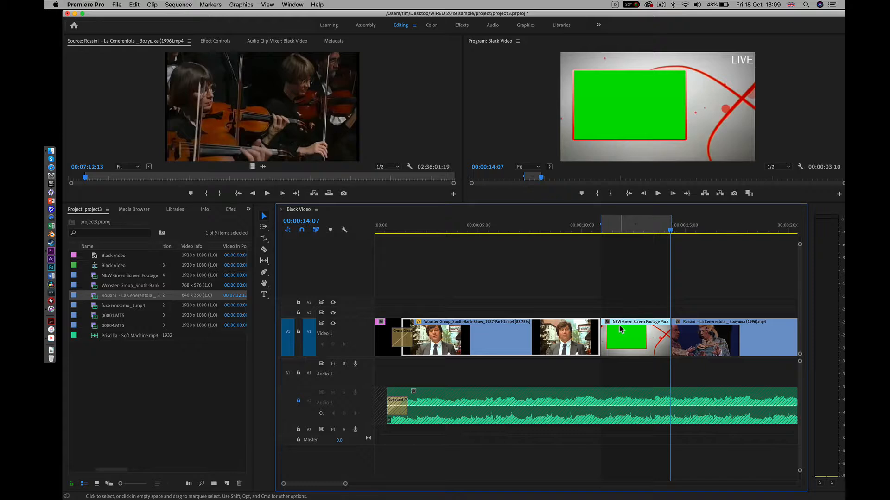
Target and enlarge Video 2, and move the green screen clip straight up onto it from Video 1.
click(288, 313)
click(287, 332)
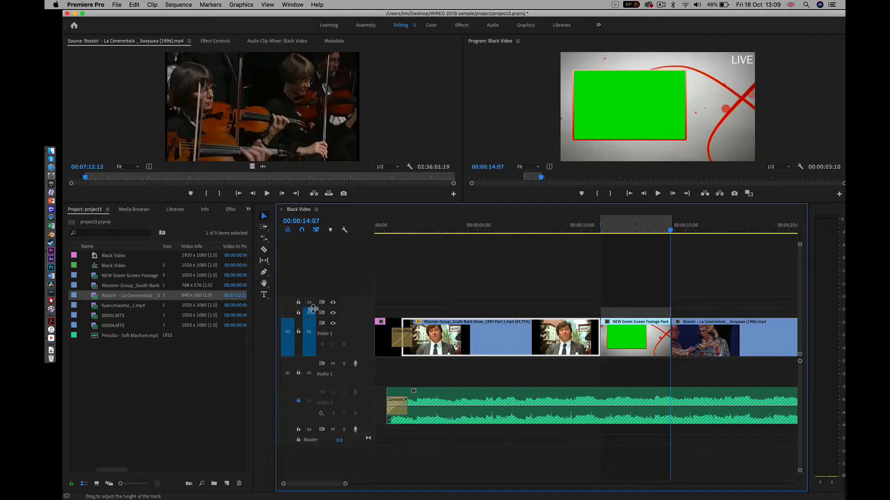
drag(311, 302, 310, 284)
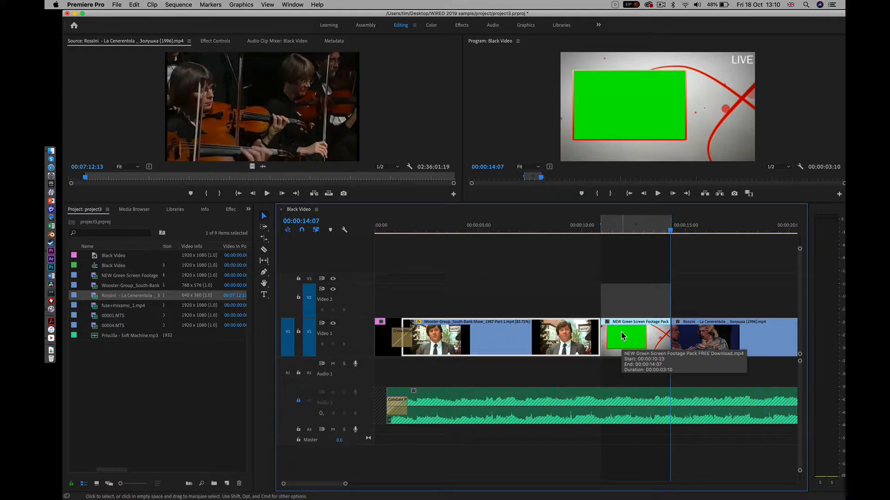
drag(623, 336, 625, 310)
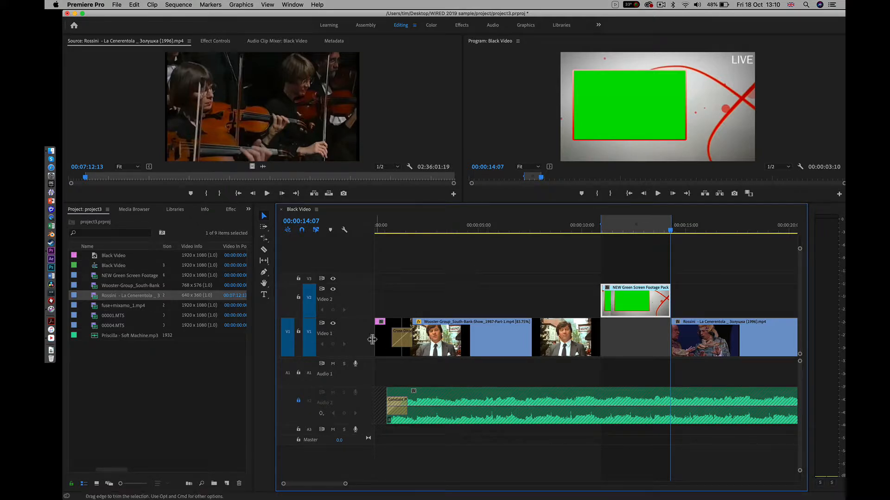
Overwrite the marked gap on Video 1 beneath the green screen clip with the Rossini source footage.
click(311, 306)
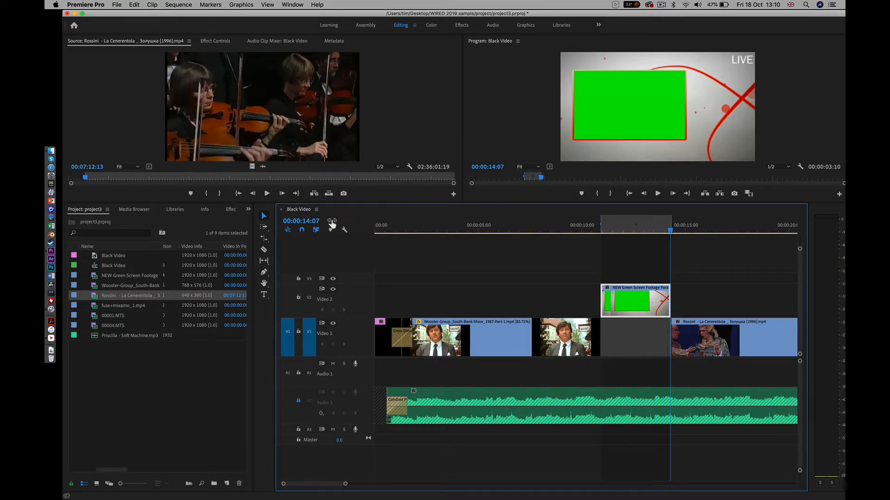
click(328, 195)
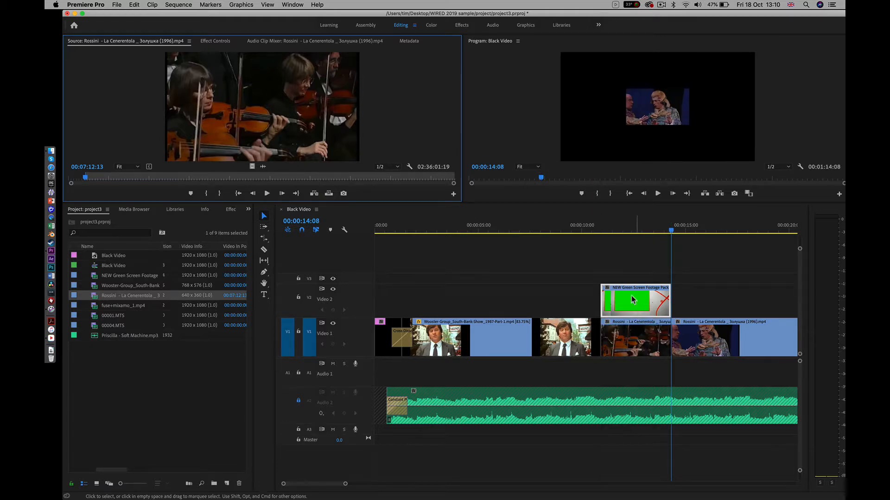
With the playhead at 00:00:12:00, search the effects for "key" and apply Ultra Key to the green screen clip on Video 2.
click(627, 230)
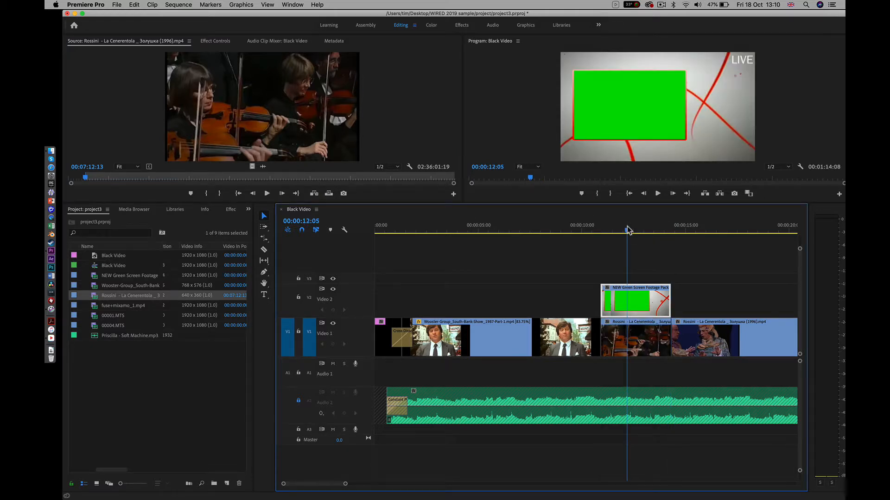
drag(628, 229, 623, 248)
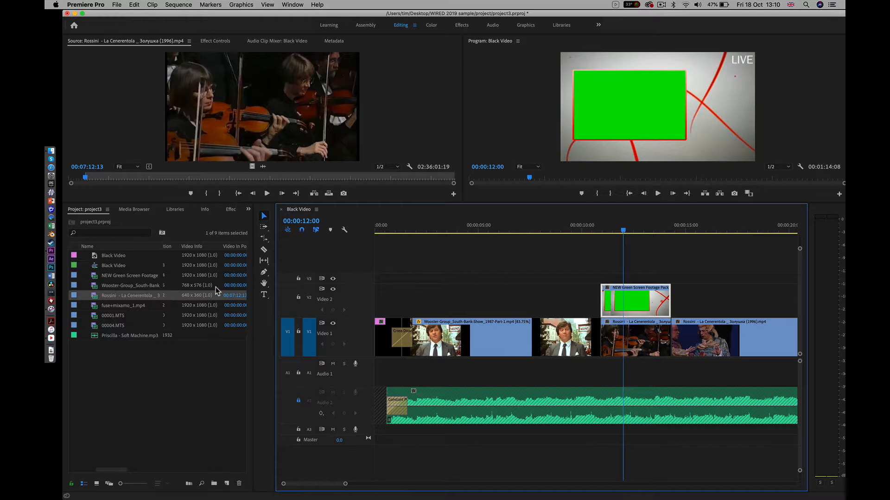
click(231, 210)
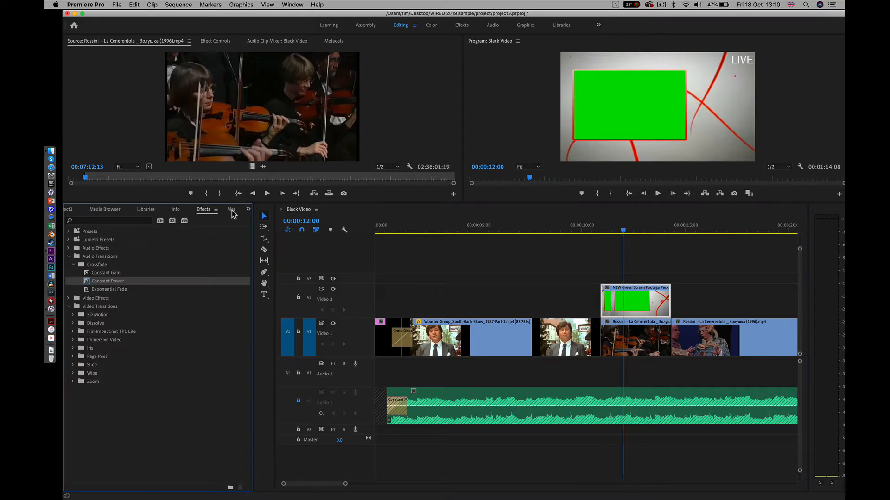
click(85, 221)
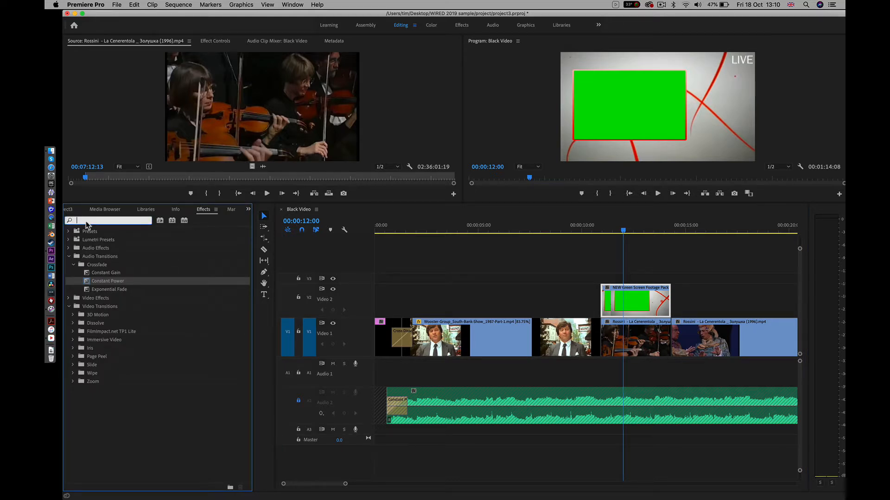
text(key)
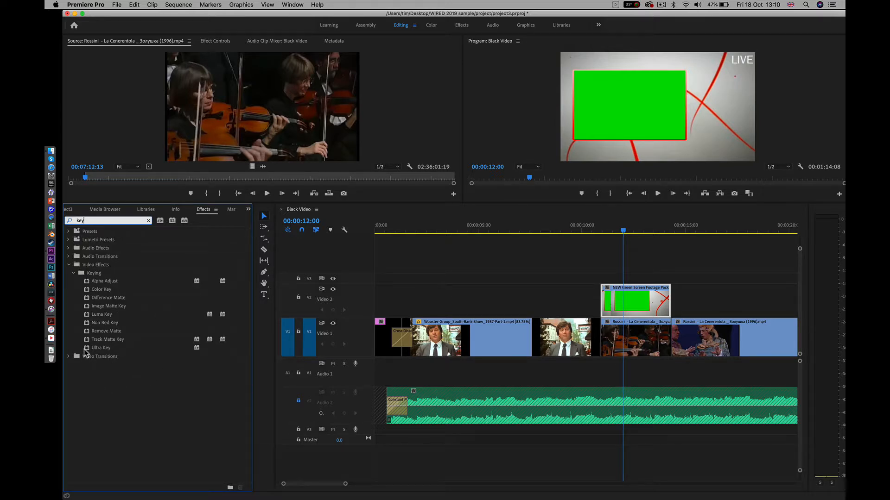
click(87, 351)
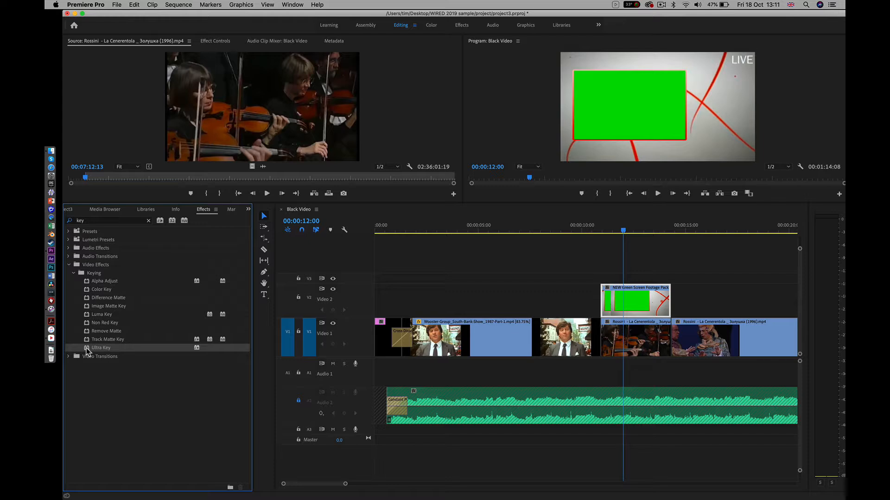
drag(87, 350, 619, 297)
Set the green screen clip's Ultra Key color by sampling the green area in the program picture, denying the screen recording access request.
click(213, 42)
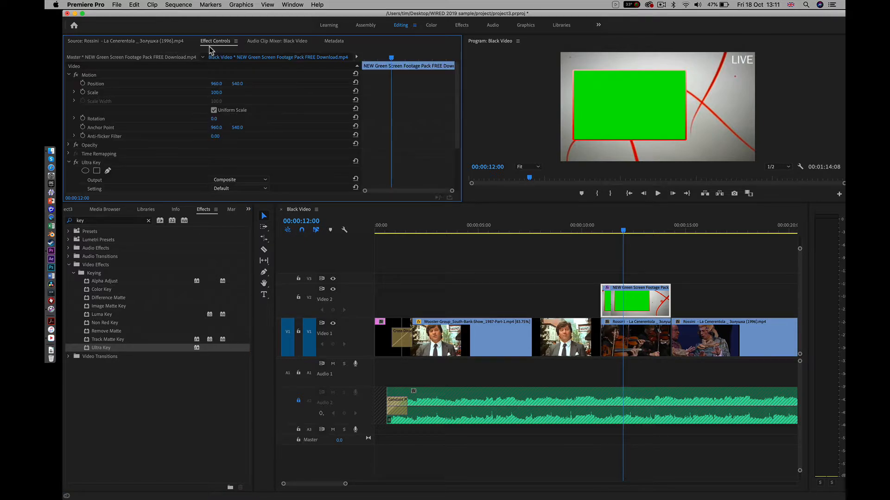
scroll(146, 119, down, 3)
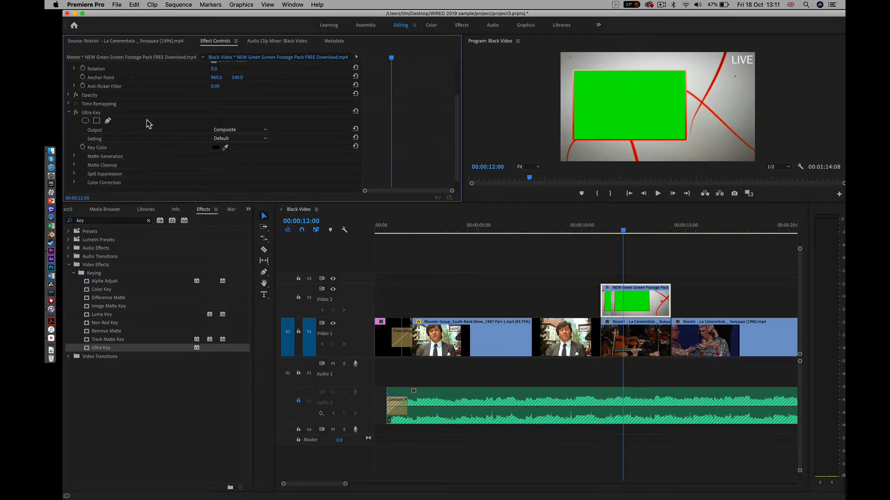
scroll(153, 139, down, 1)
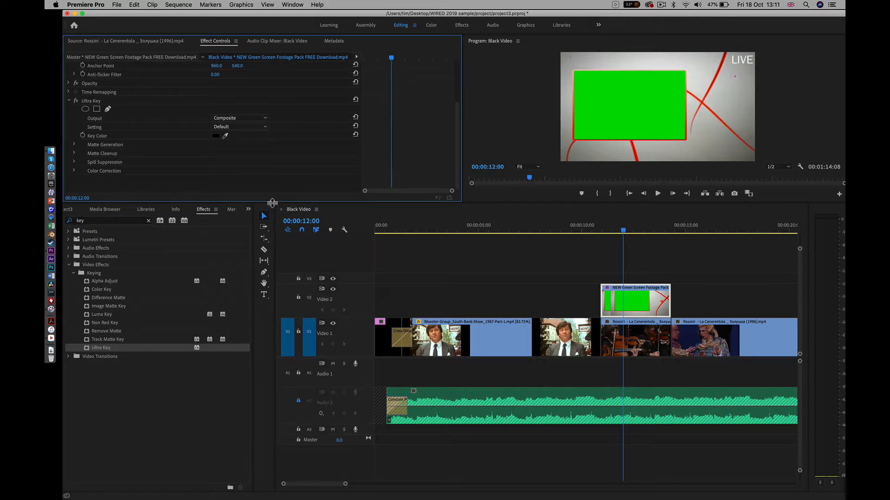
click(227, 136)
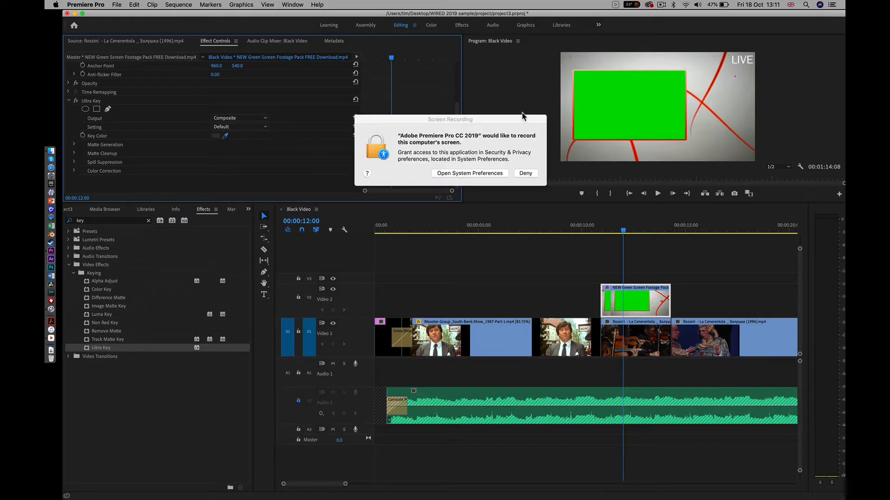
click(526, 174)
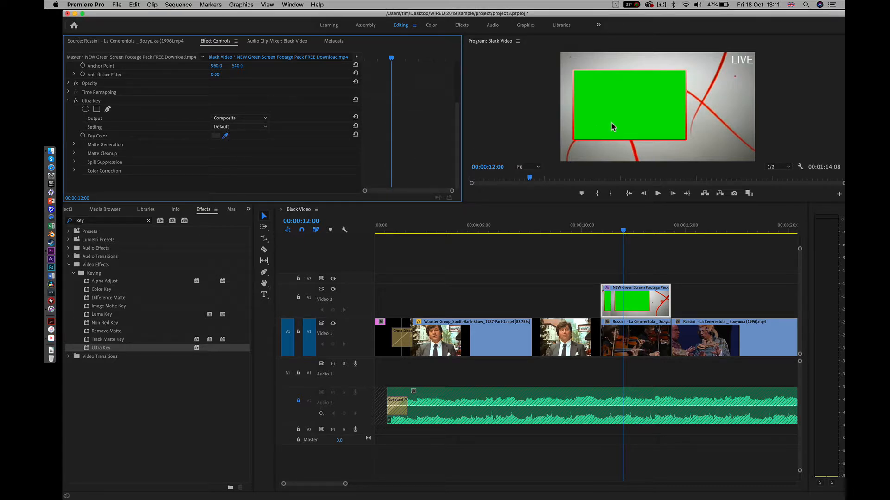
click(615, 109)
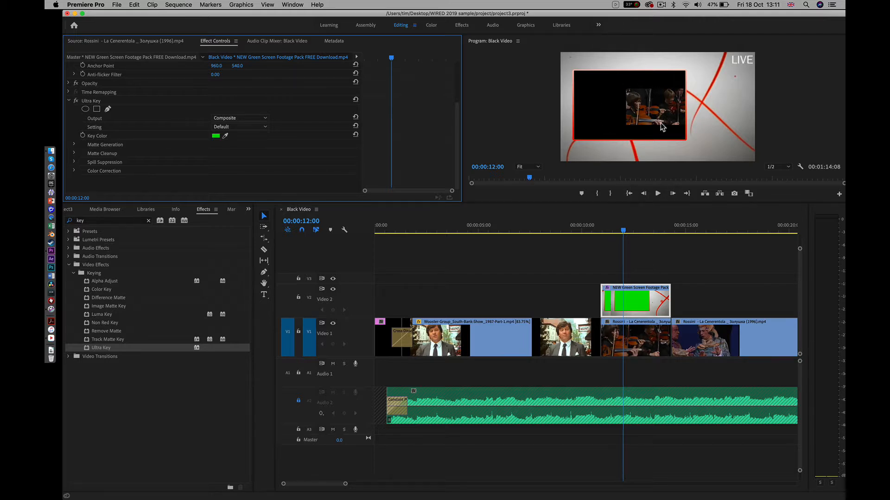
Set the Rossini clip beneath the green screen clip to horizontal position 718 and scale 187 so it fills the keyed frame.
click(642, 348)
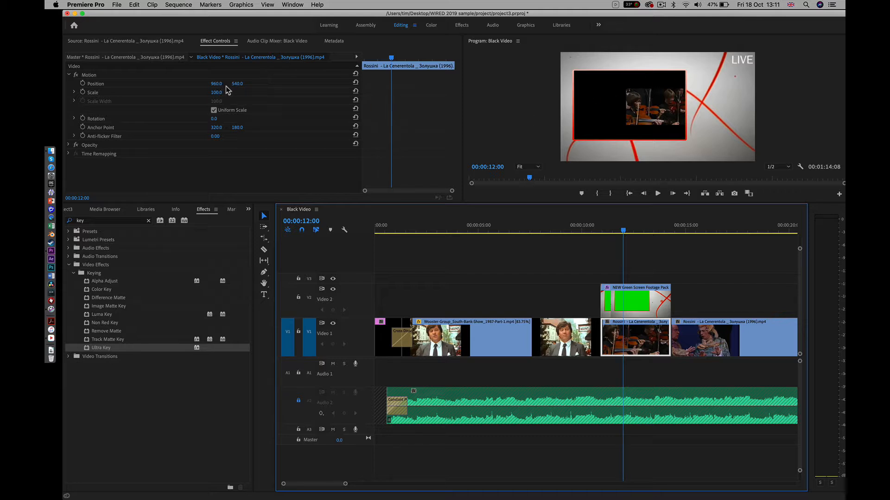
drag(216, 84, 104, 84)
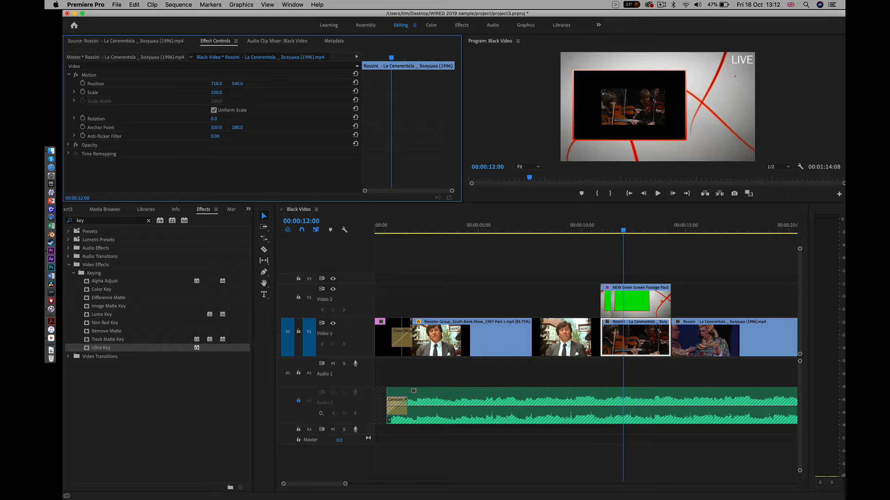
drag(215, 95, 256, 95)
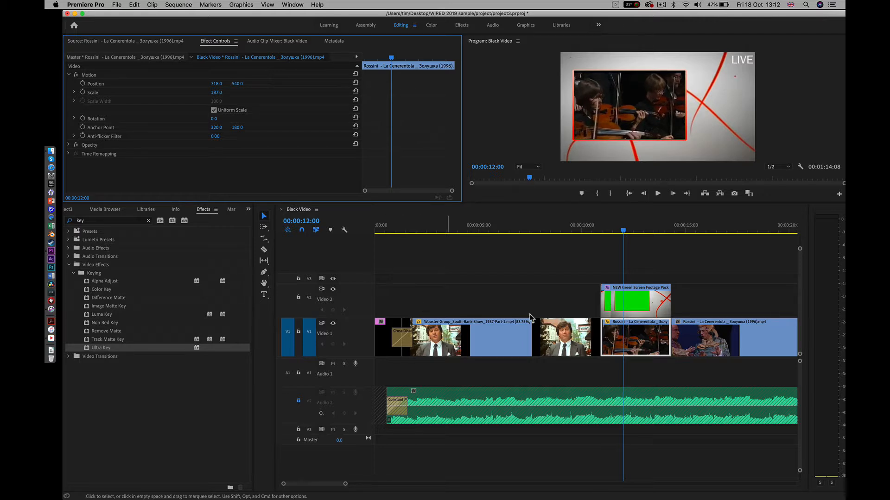
Scale the following Rossini clip on Video 1 to 317 while viewing it at 00:00:15:01.
drag(624, 234, 685, 244)
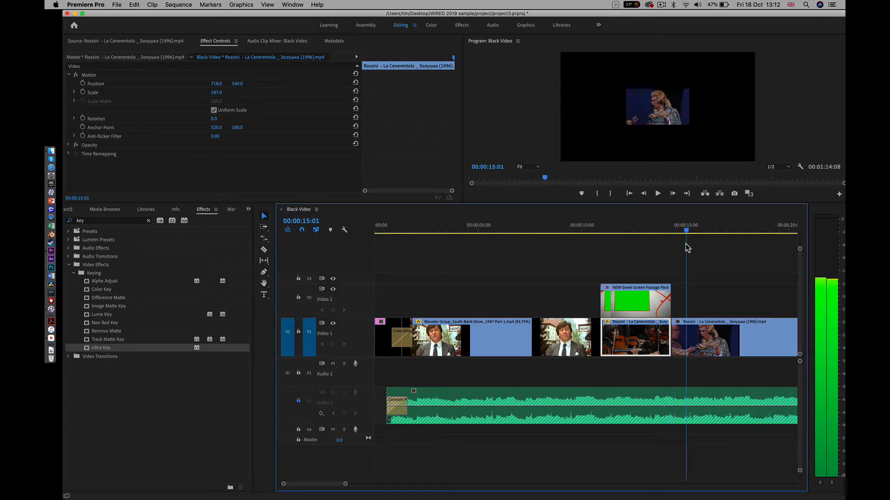
click(704, 343)
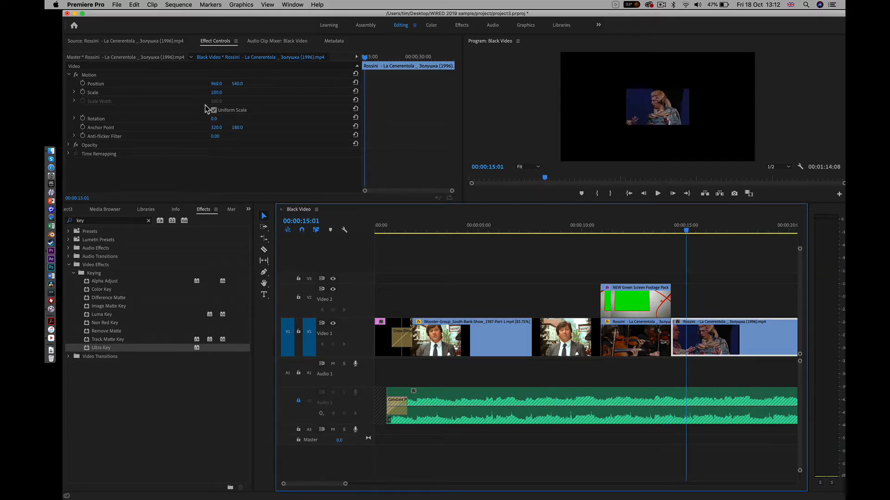
drag(216, 97, 317, 97)
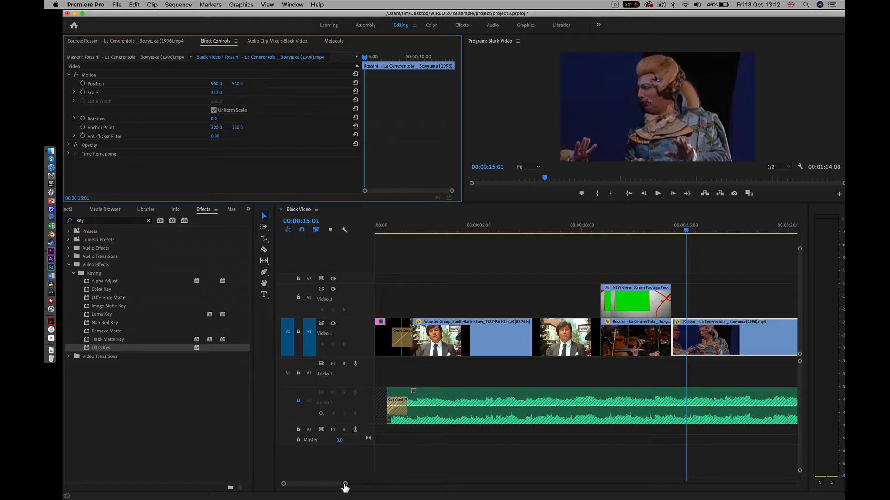
Try scaling the fuse+mixamo_1.mp4 clip up to 102 and set its scale back to 100.
drag(345, 485, 407, 487)
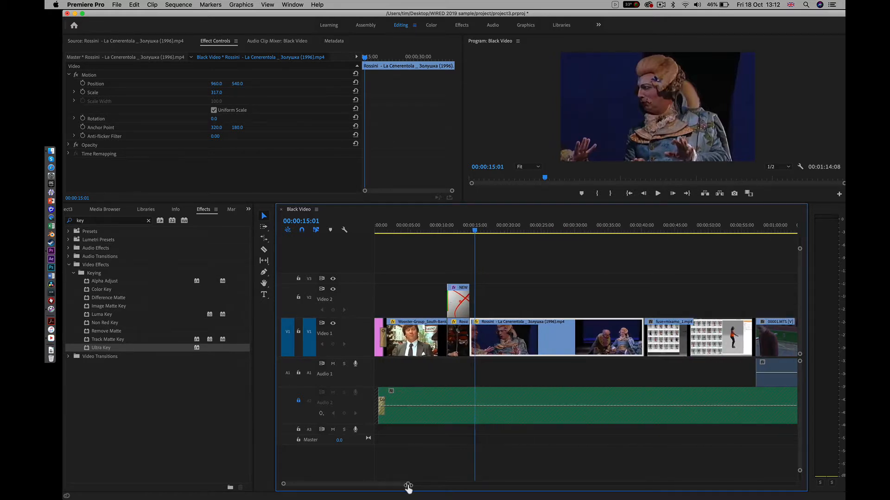
click(657, 227)
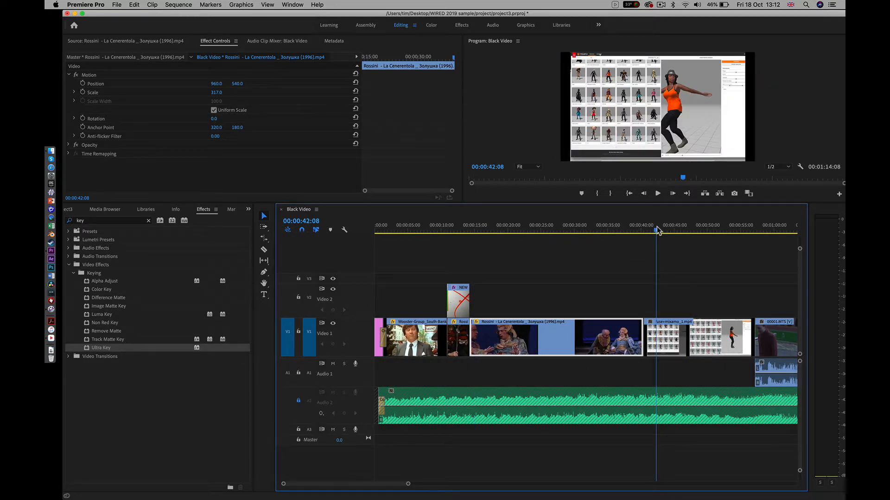
drag(657, 226, 672, 239)
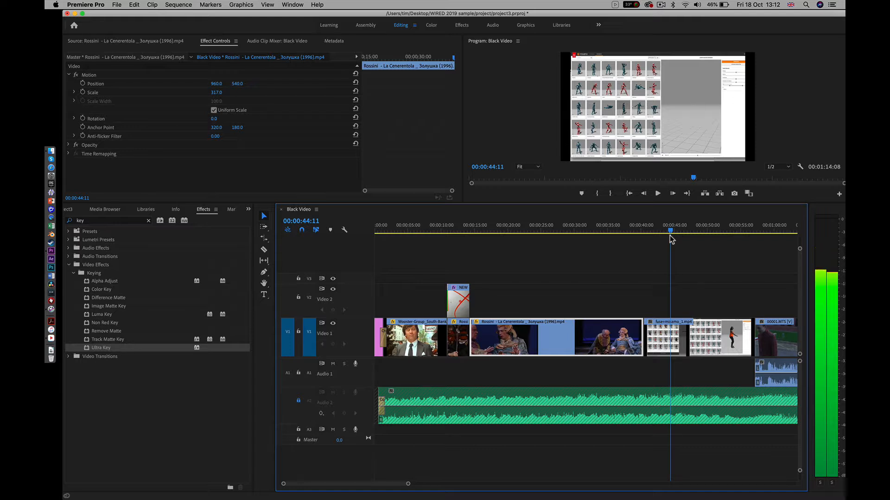
click(688, 335)
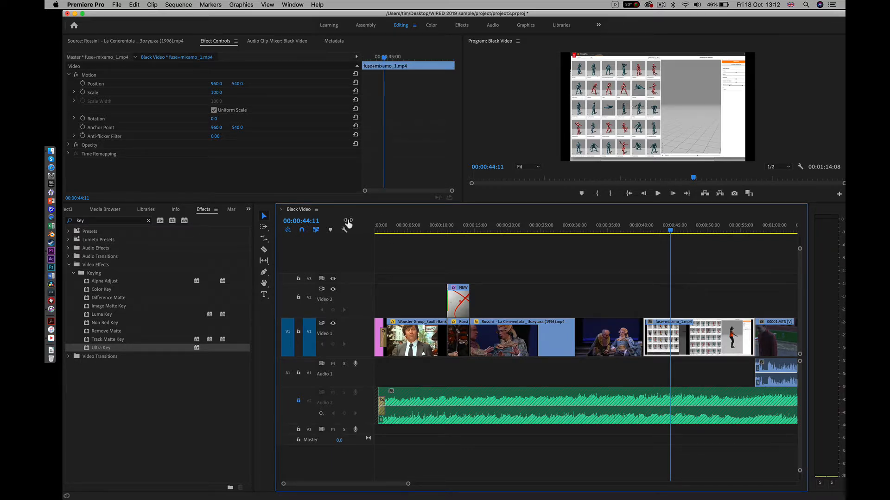
click(73, 92)
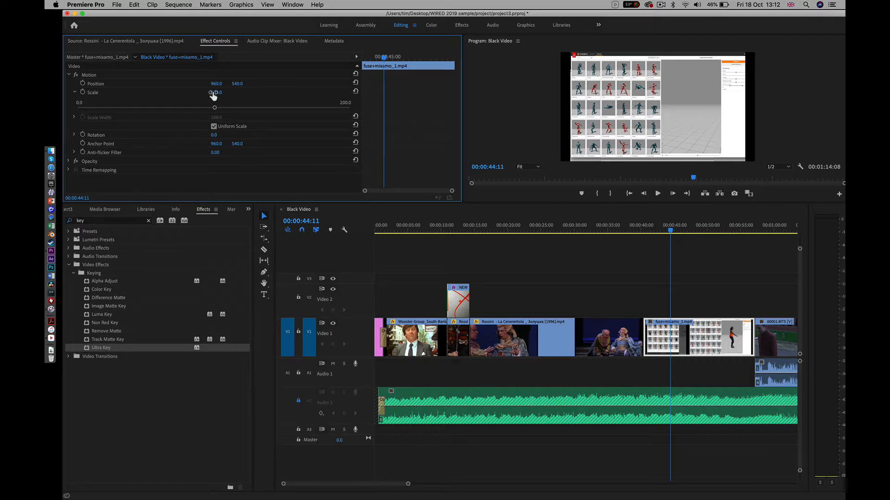
drag(216, 92, 217, 92)
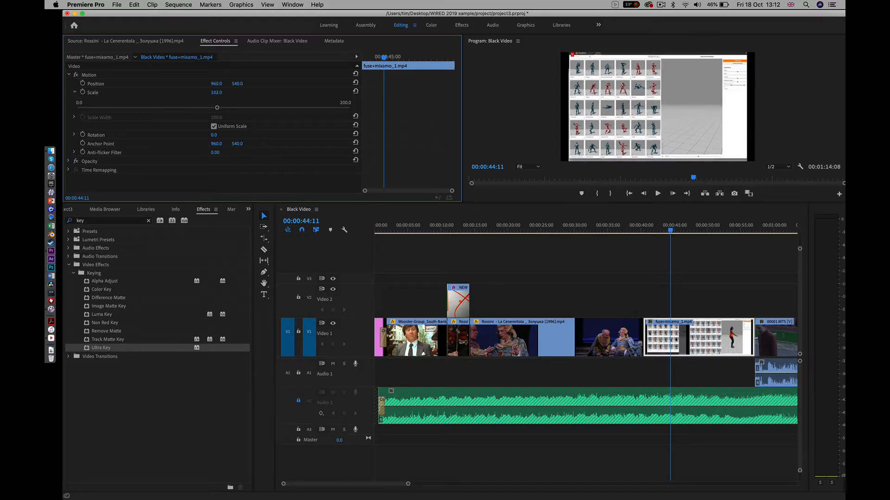
click(220, 92)
text(10)
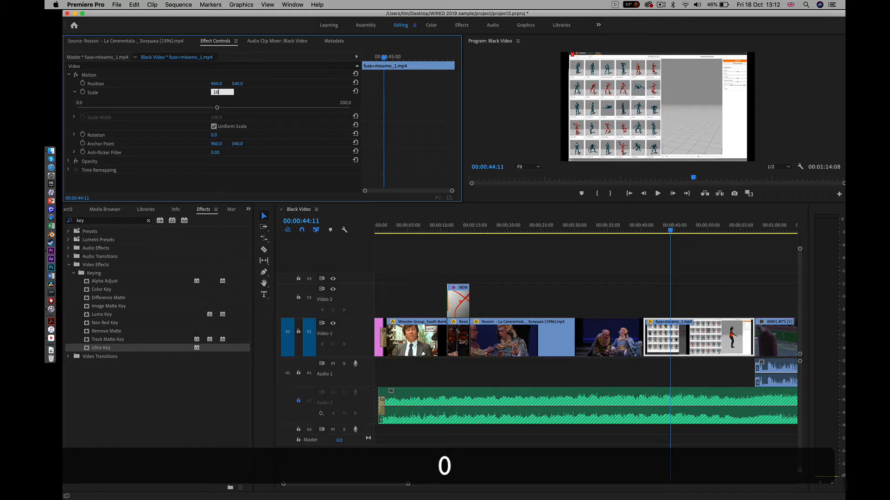
text(0)
key(Return)
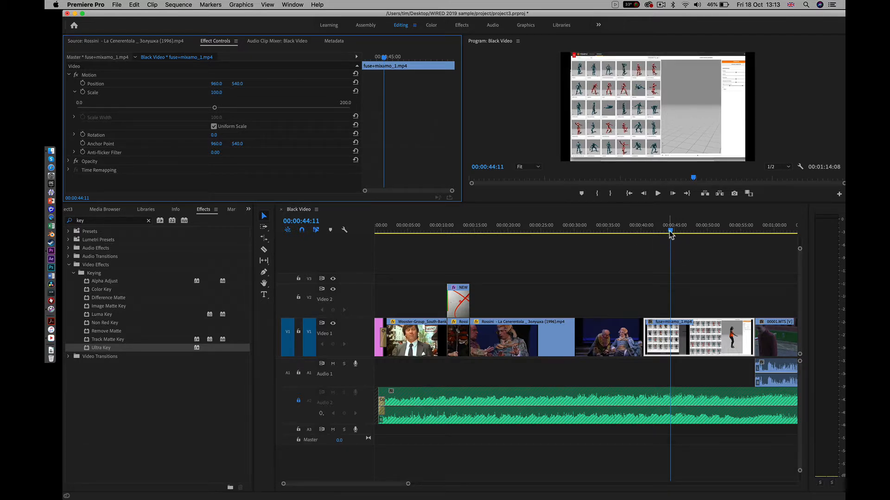
Remove the part of fuse+mixamo_1.mp4 before 00:00:47:00, butt the rest against the Rossini clip, and extend the start of 00001.MTS to close the gap.
drag(670, 235, 686, 246)
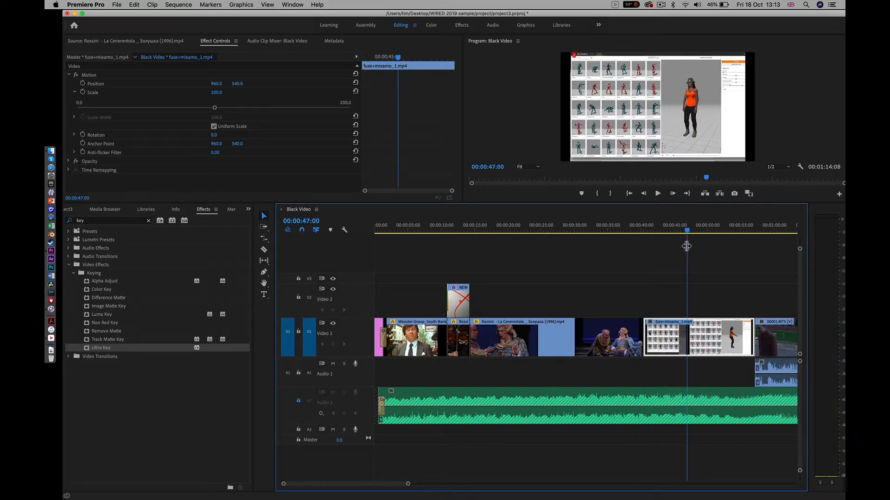
mouse_move(654, 332)
mouse_down()
mouse_move(698, 339)
mouse_move(660, 342)
mouse_up()
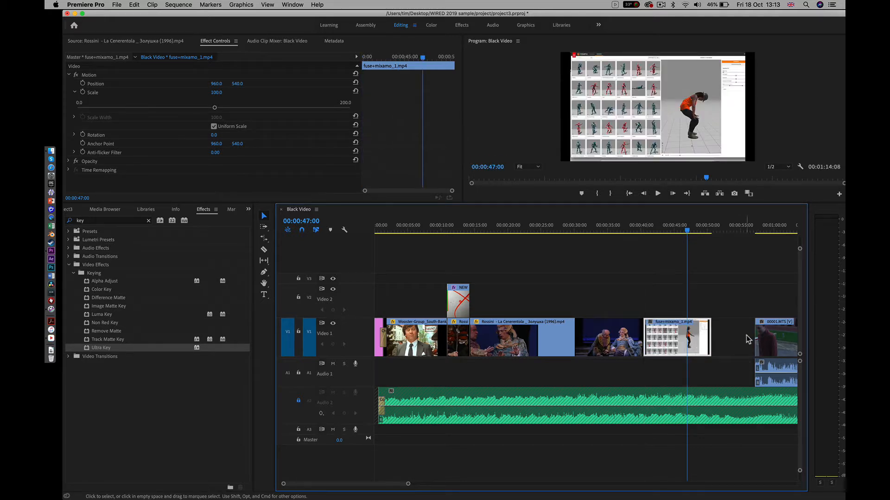
drag(757, 334, 712, 335)
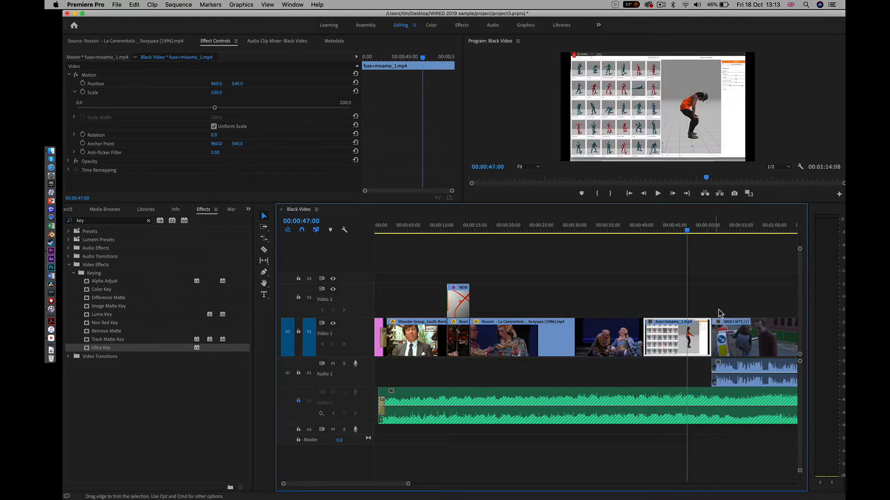
Play into 00001.MTS, trim its end to where the Audio 2 music ends, and move 00004.MTS back against it.
click(715, 228)
key(space)
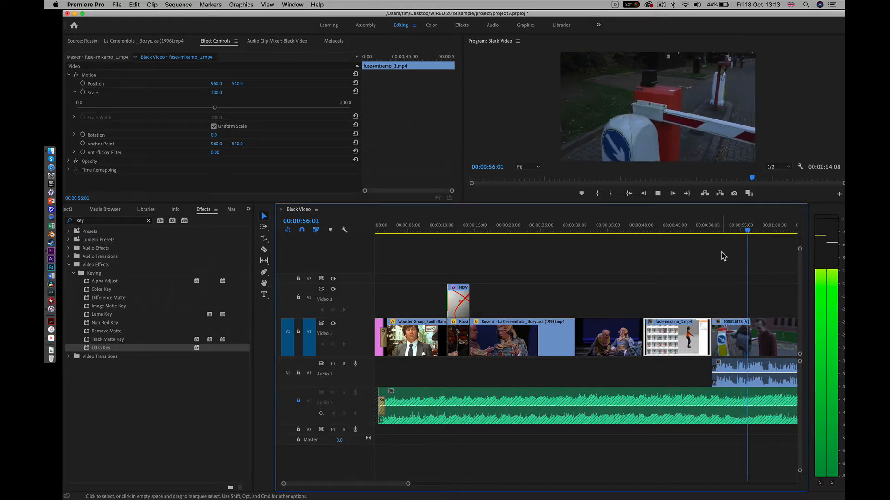
key(space)
scroll(653, 390, down, 3)
scroll(652, 386, down, 4)
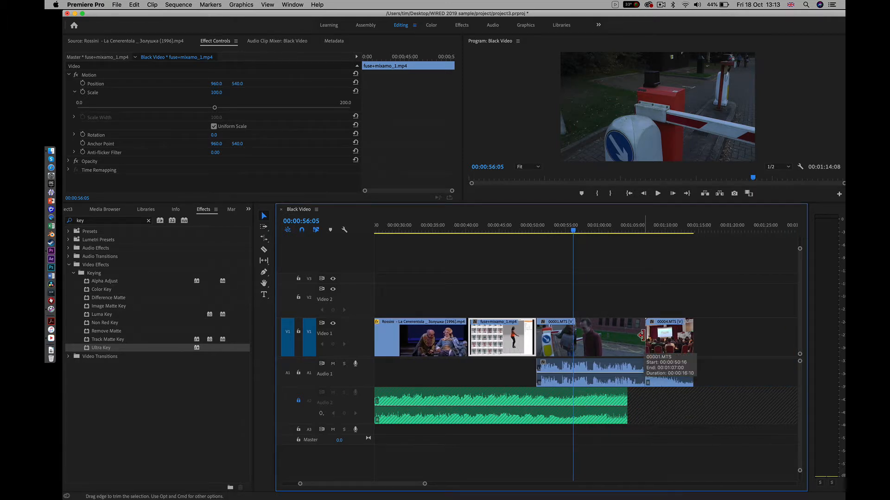
drag(642, 336, 623, 337)
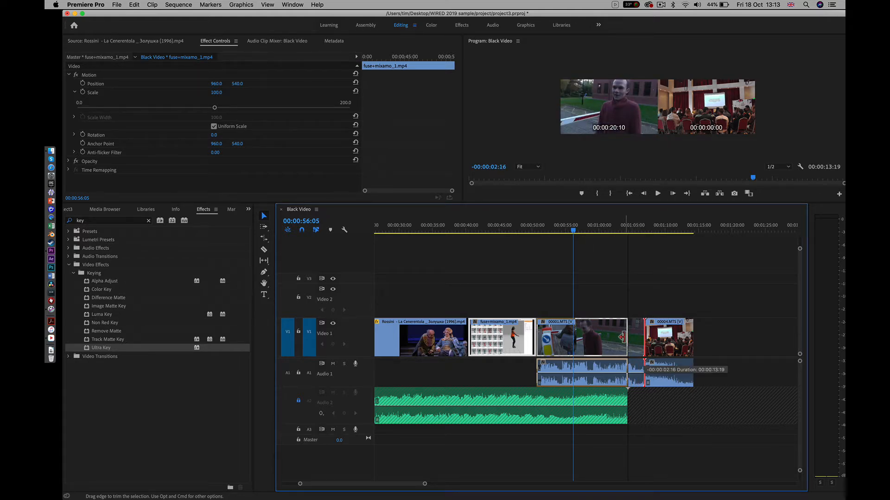
drag(621, 337, 622, 337)
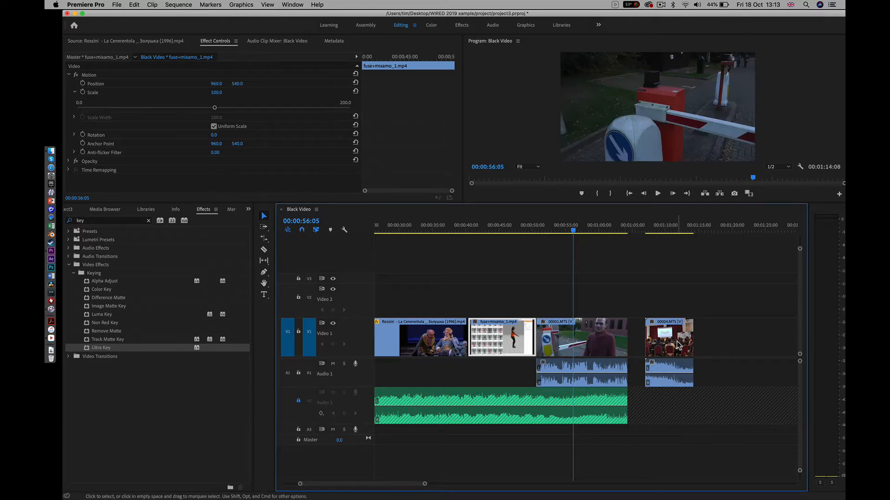
drag(680, 346, 660, 345)
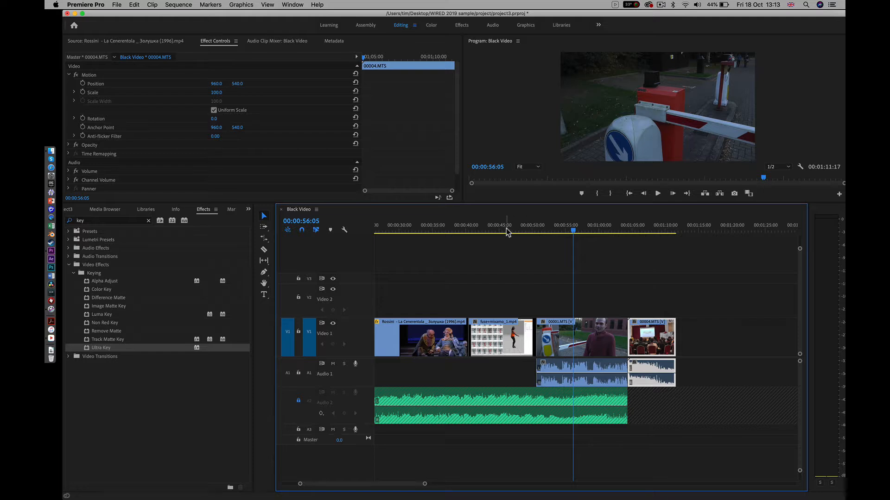
Look over the sequence around fuse+mixamo_1.mp4 at 00:00:43:11 and clear the effects search.
drag(507, 228, 491, 255)
scroll(492, 255, up, 5)
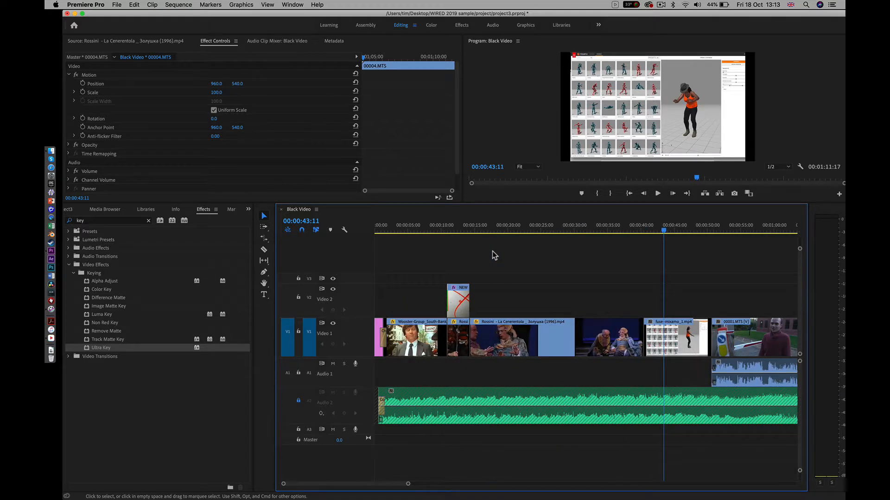
scroll(492, 251, down, 3)
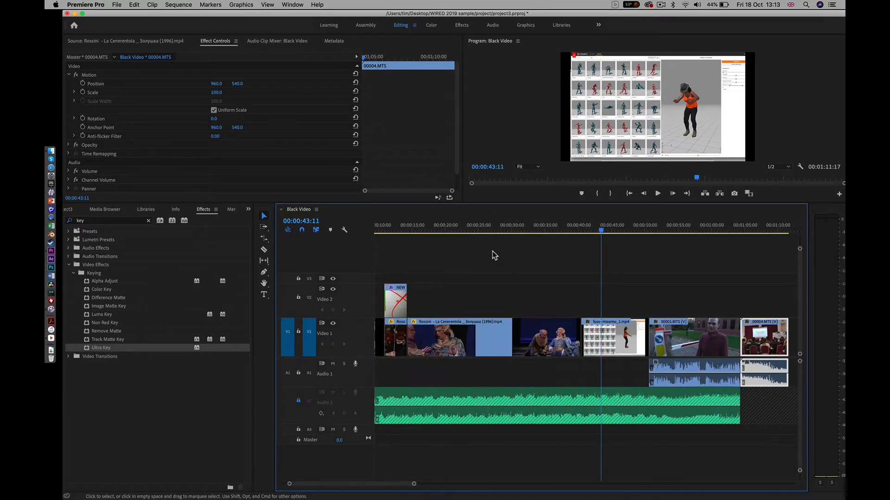
scroll(588, 268, down, 3)
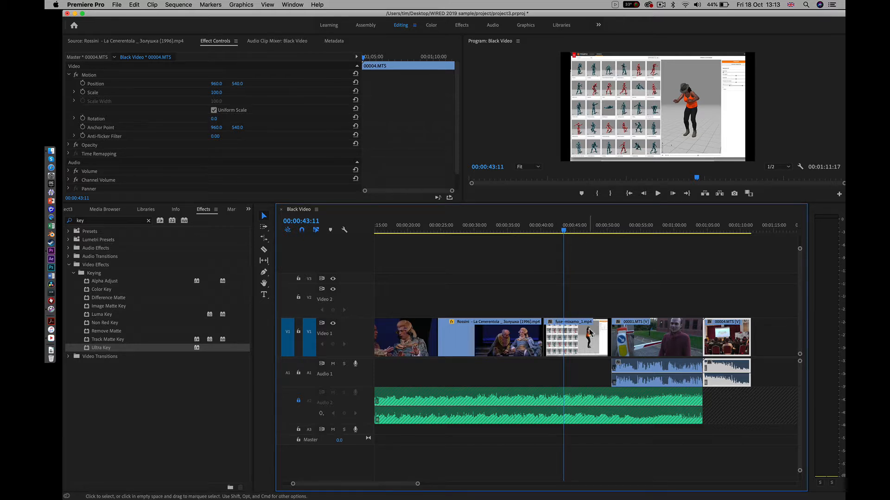
scroll(419, 296, up, 6)
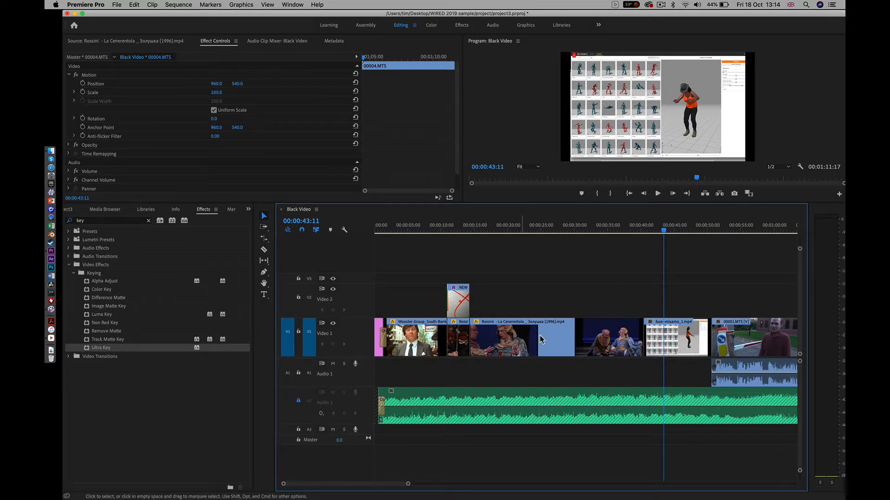
click(148, 223)
click(147, 222)
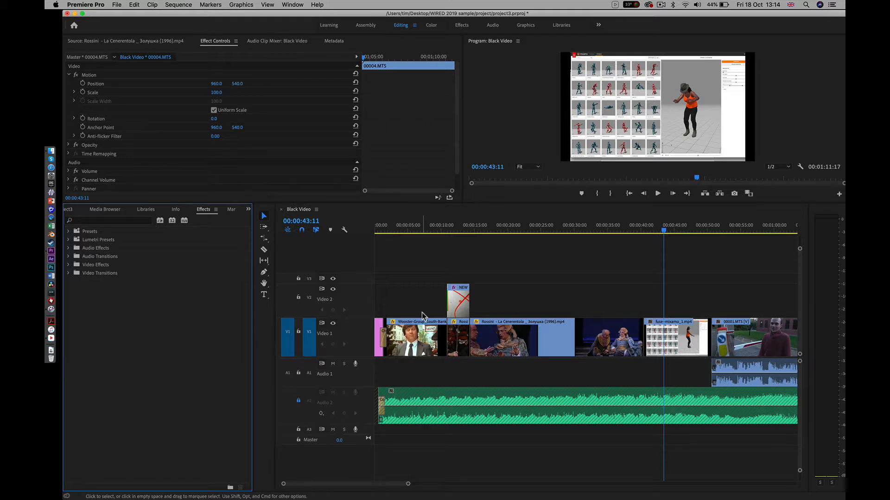
Apply the default dissolve to the cut between the Rossini clip and fuse+mixamo_1.mp4 on Video 1.
drag(559, 232, 647, 237)
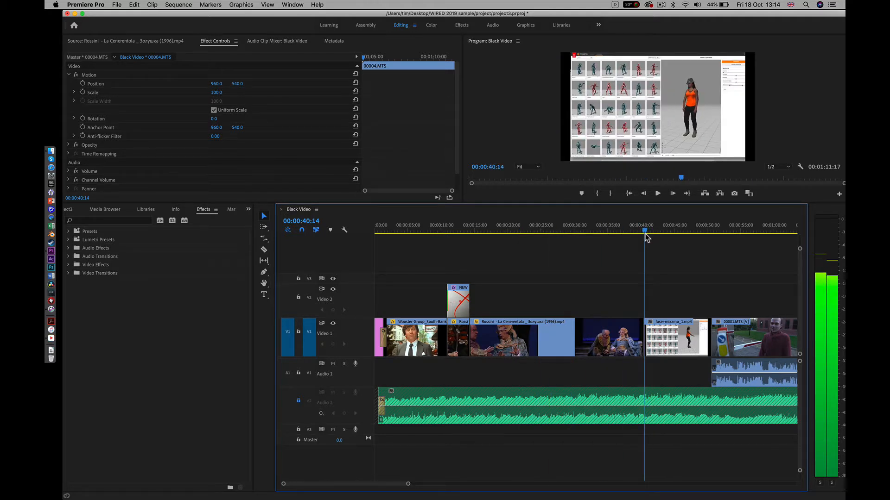
key(super+d)
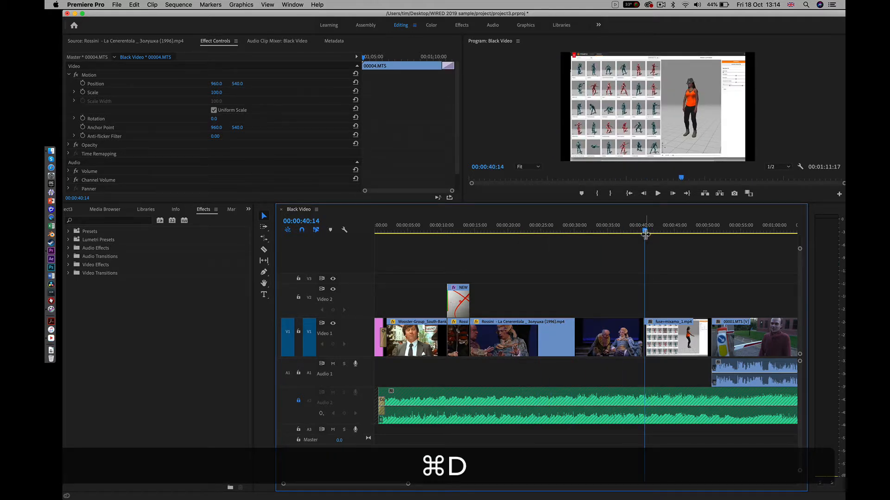
key(ctrl+d)
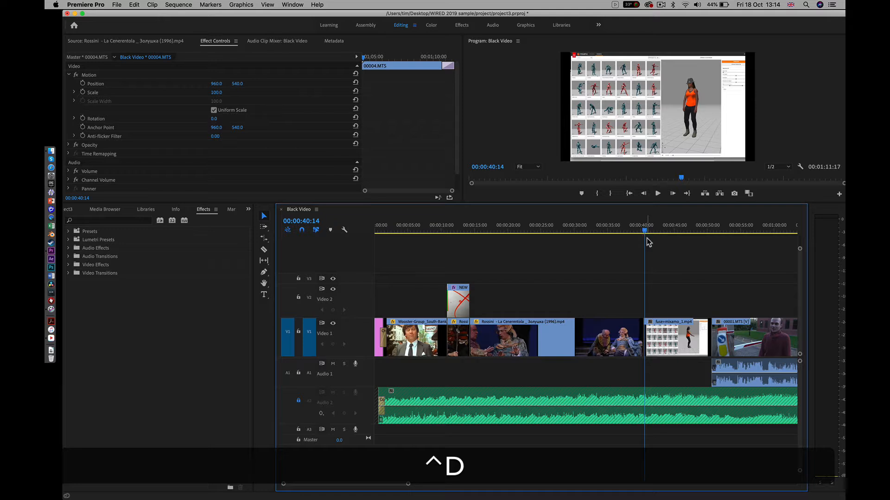
click(646, 331)
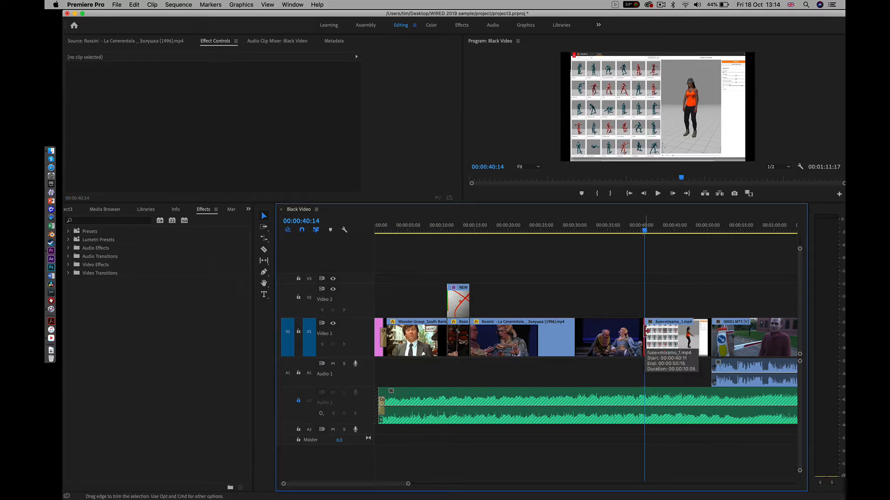
key(super+d)
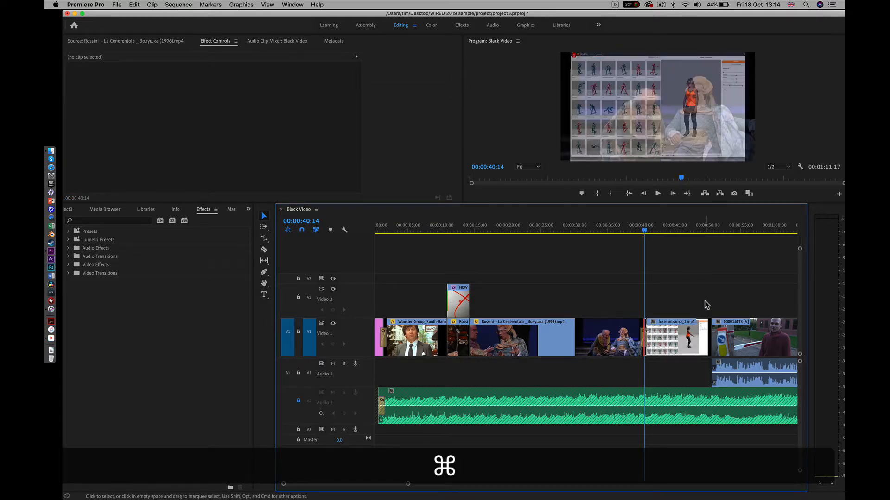
Apply the default dissolve to the cut between fuse+mixamo_1.mp4 and 00001.MTS.
click(711, 227)
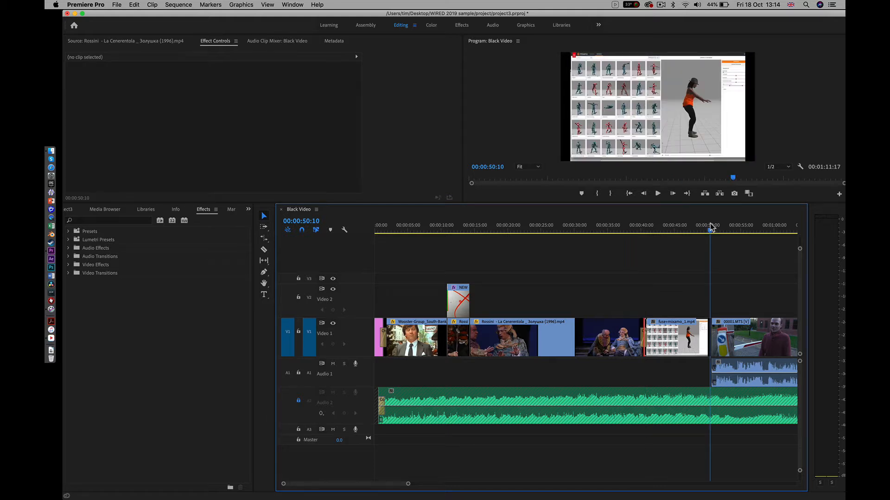
key(super+d)
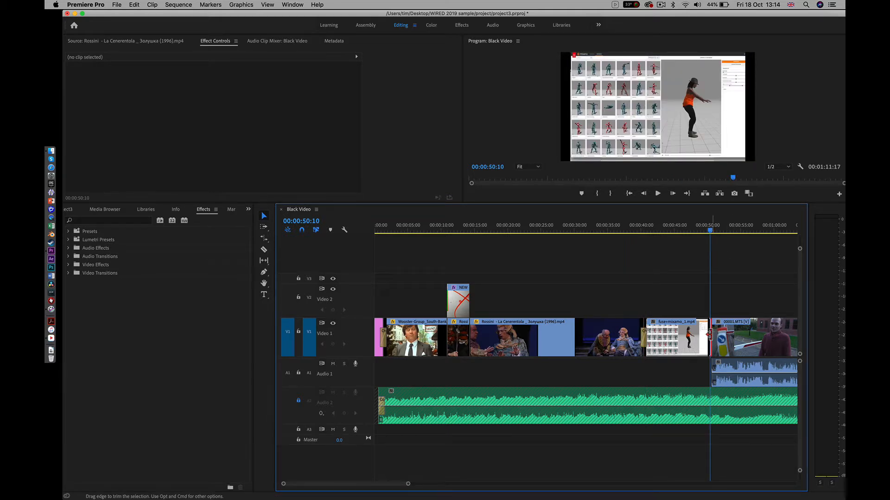
key(super+d)
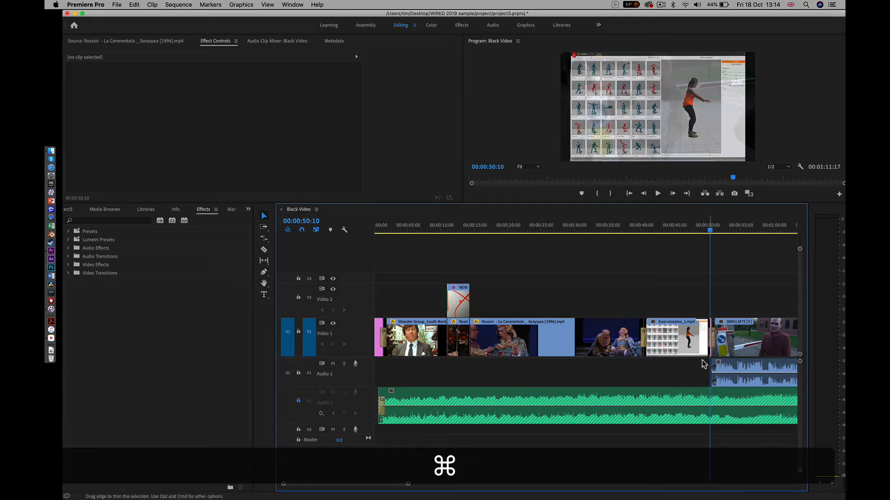
Add a Constant Power crossfade to the start of the 00001.MTS audio on Audio 1.
drag(706, 234, 720, 232)
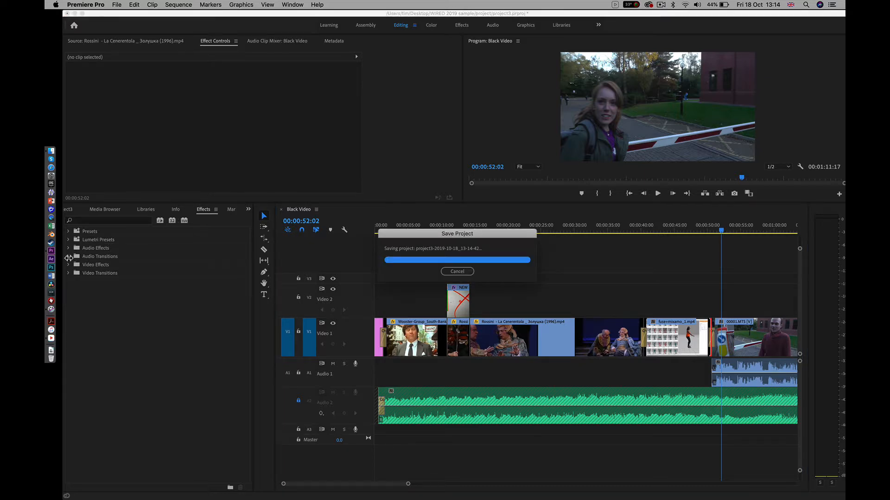
click(68, 257)
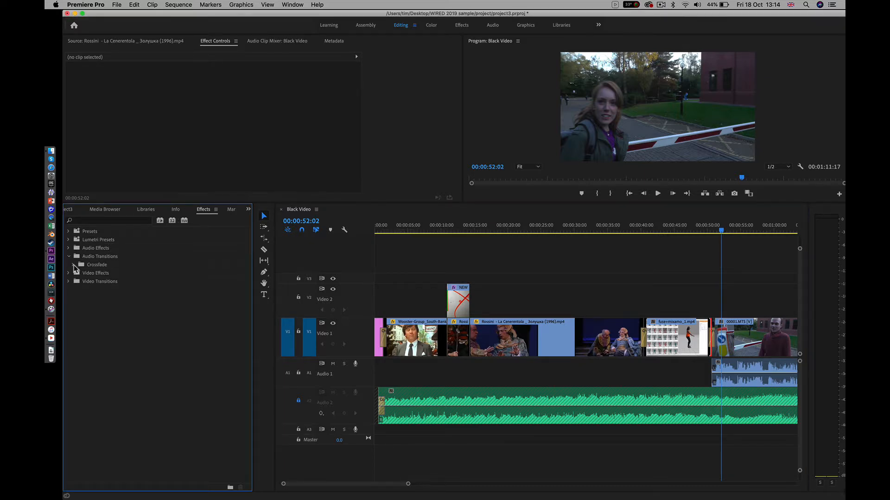
click(74, 265)
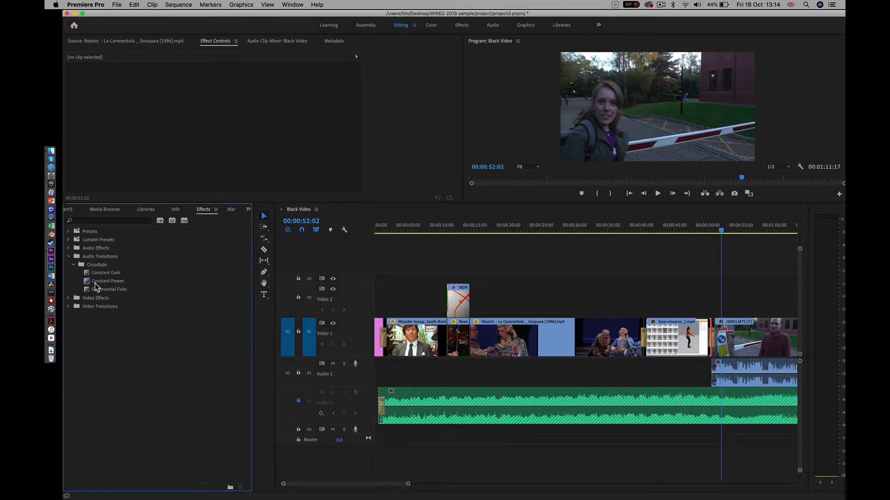
drag(95, 284, 688, 324)
drag(711, 358, 714, 371)
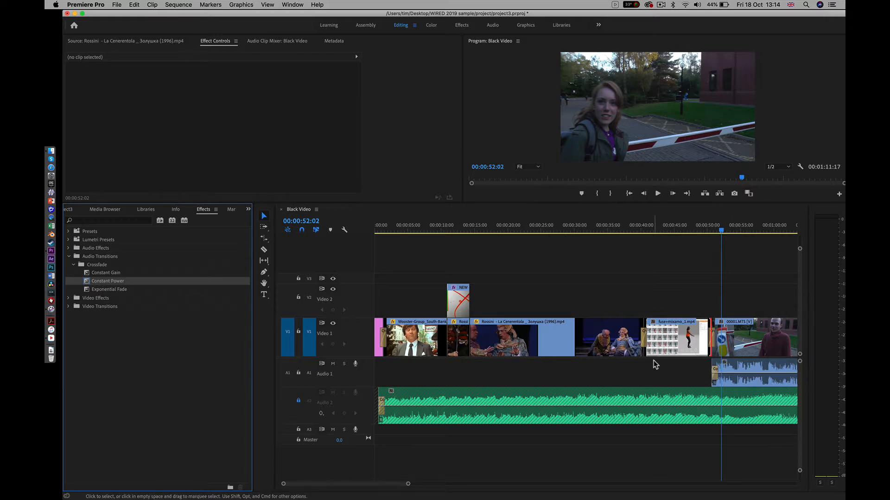
Unlink the video and audio of 00004.MTS and delete only its video from Video 1.
scroll(654, 364, right, 5)
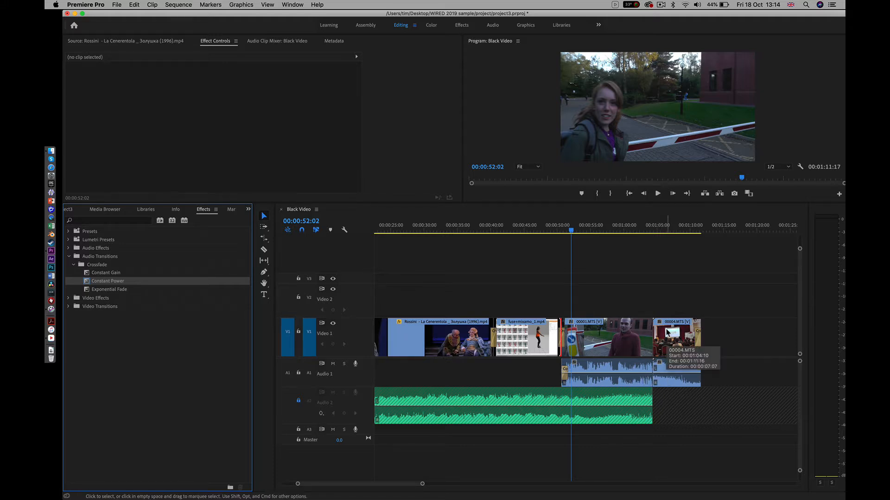
right_click(668, 332)
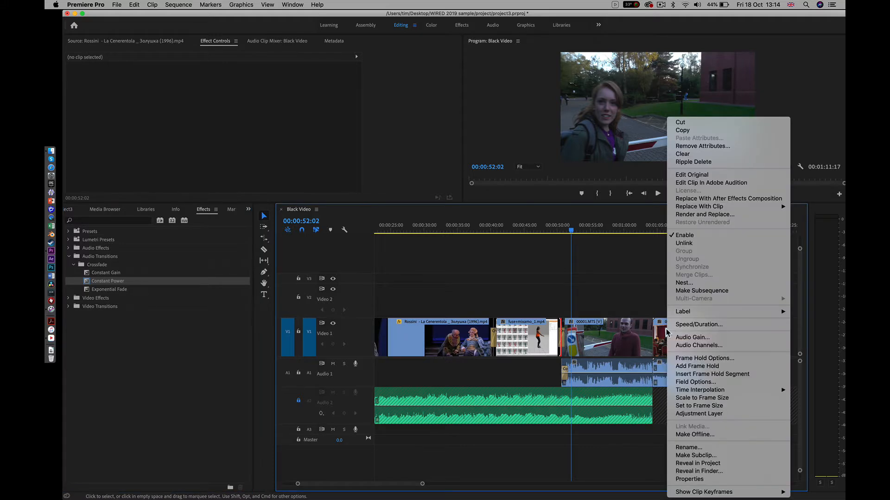
click(689, 243)
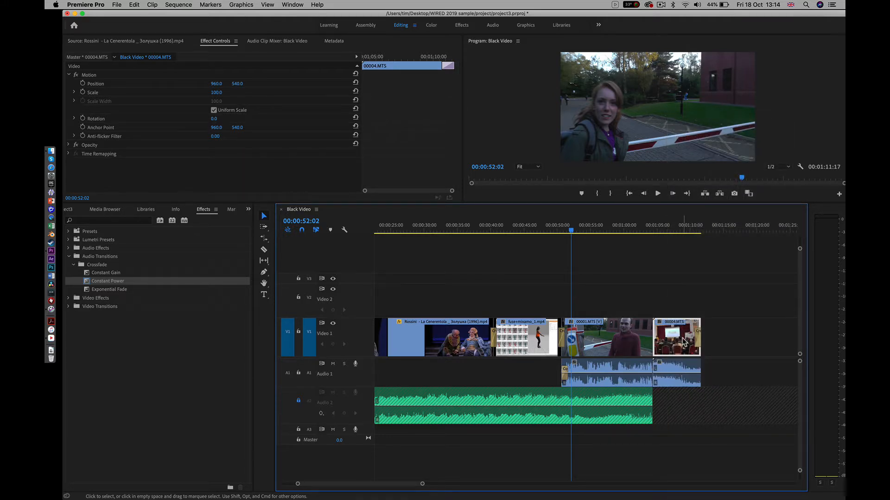
key(BackSpace)
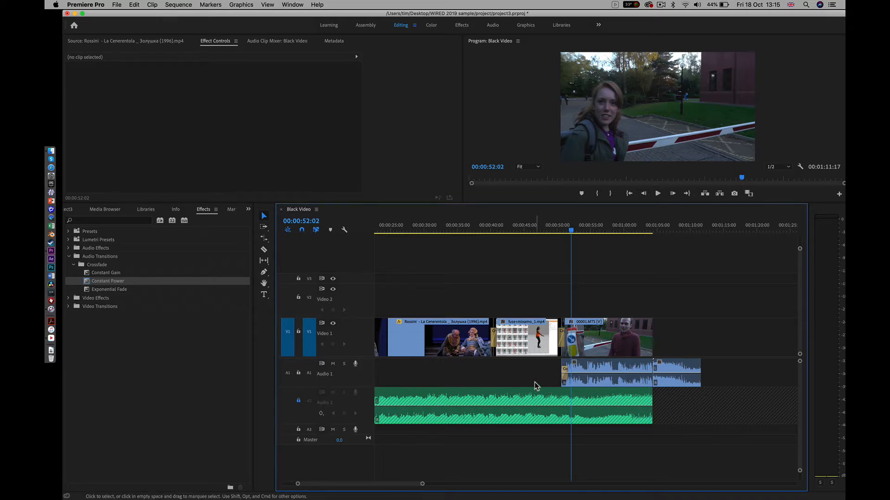
Play from 00:00:49:24 into 00001.MTS, make the Audio 1 track taller, and lower the 00001.MTS audio level to about -5.6 dB.
scroll(536, 386, left, 5)
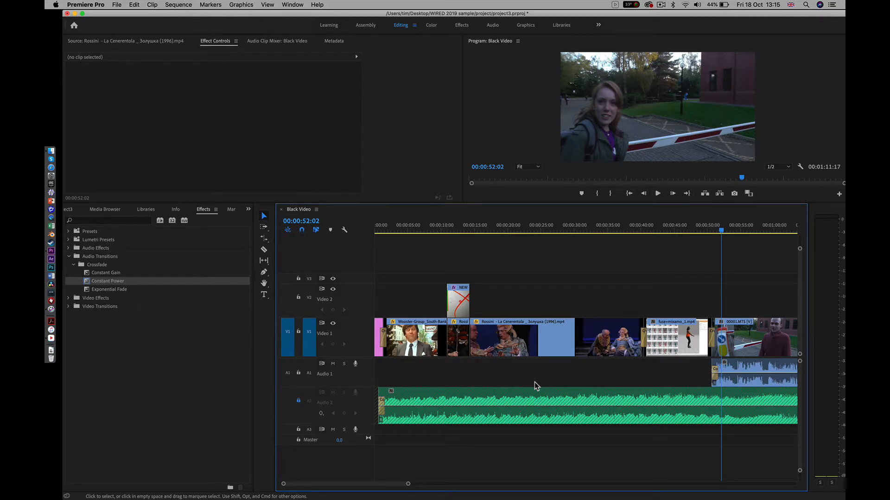
scroll(536, 386, right, 3)
click(644, 226)
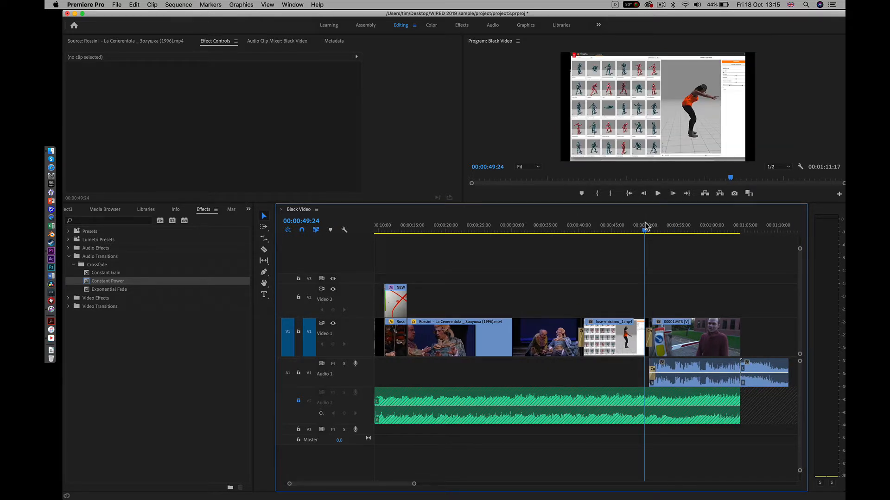
key(space)
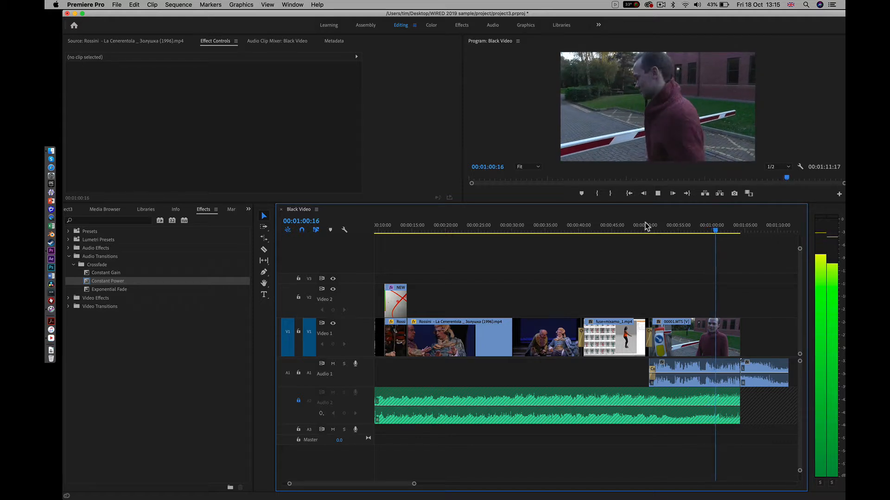
key(space)
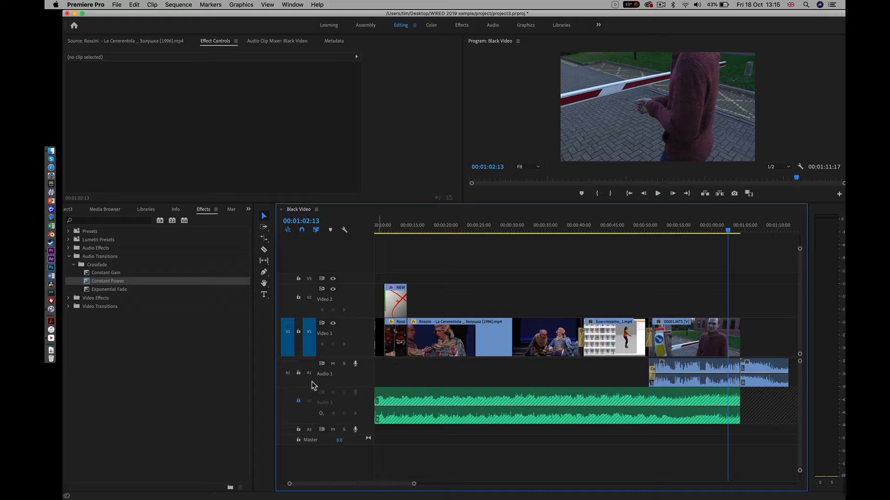
drag(307, 387, 307, 407)
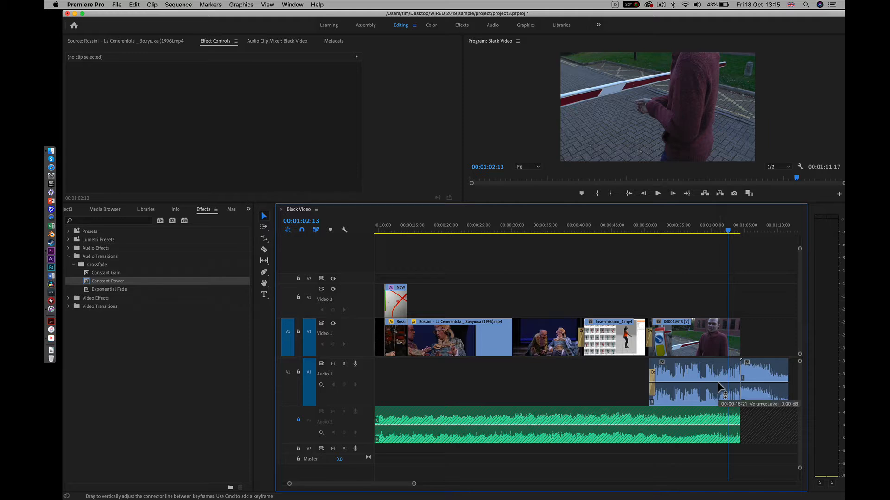
drag(718, 382, 717, 392)
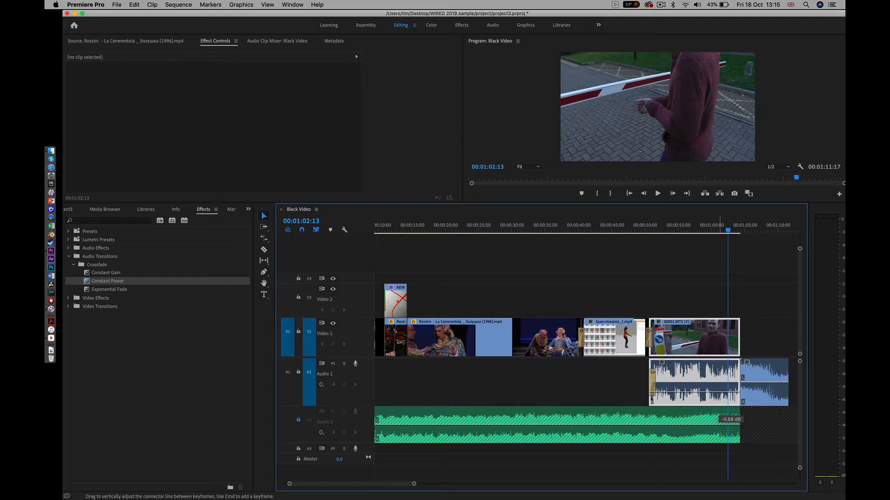
drag(720, 396, 720, 397)
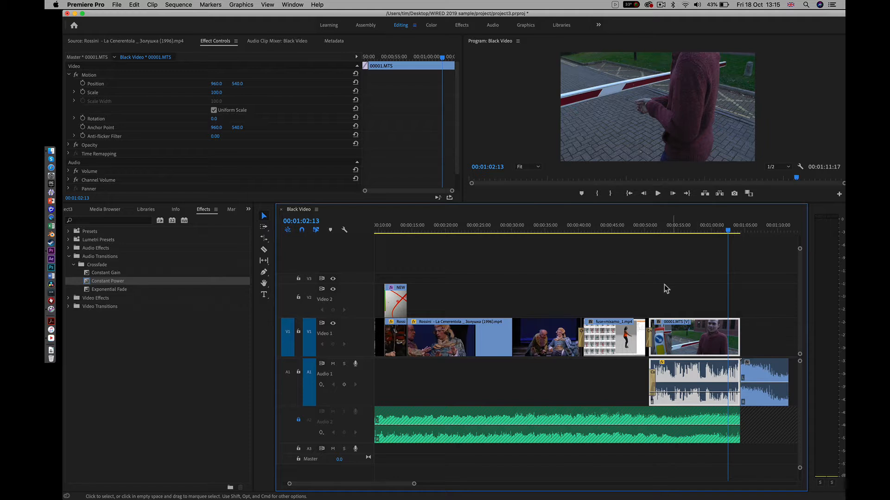
Play through 00001.MTS to the end of the sequence and add a Constant Power crossfade to the end of the 00004.MTS audio.
click(657, 227)
key(space)
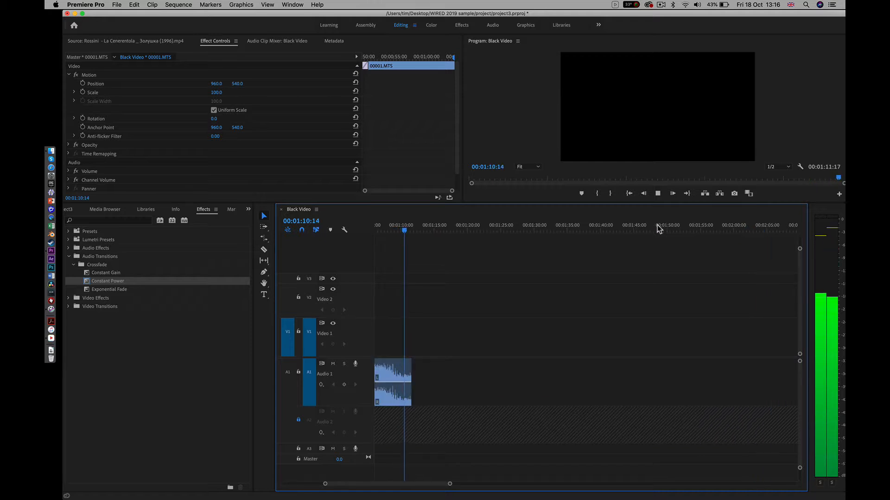
key(space)
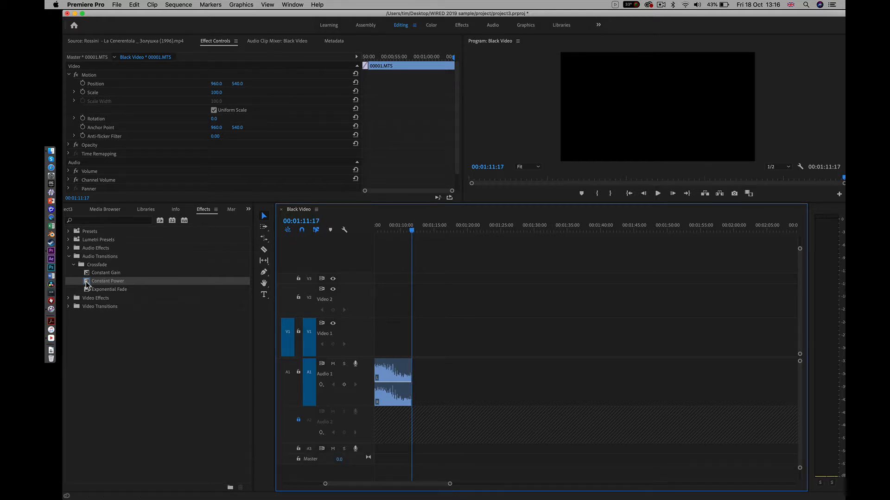
drag(86, 285, 410, 378)
Play the closing fade from 00:01:09:13 and trim the end of the 00004.MTS audio to 00:01:10:17.
click(395, 232)
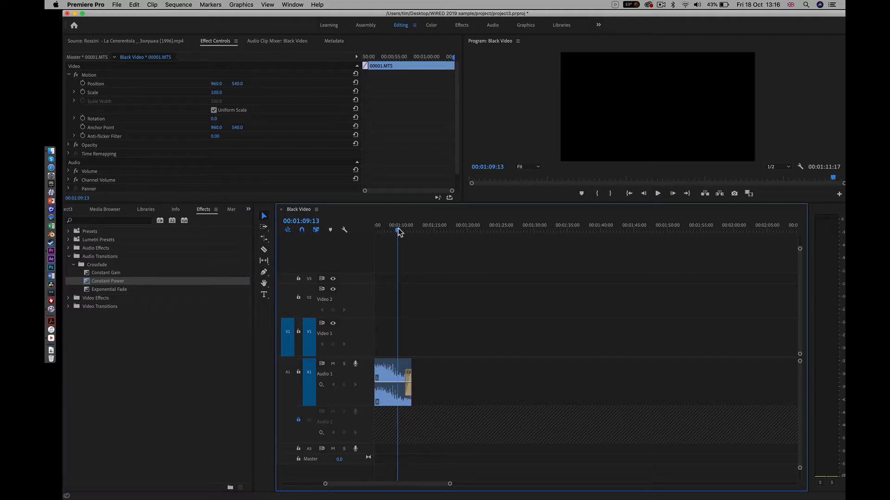
key(space)
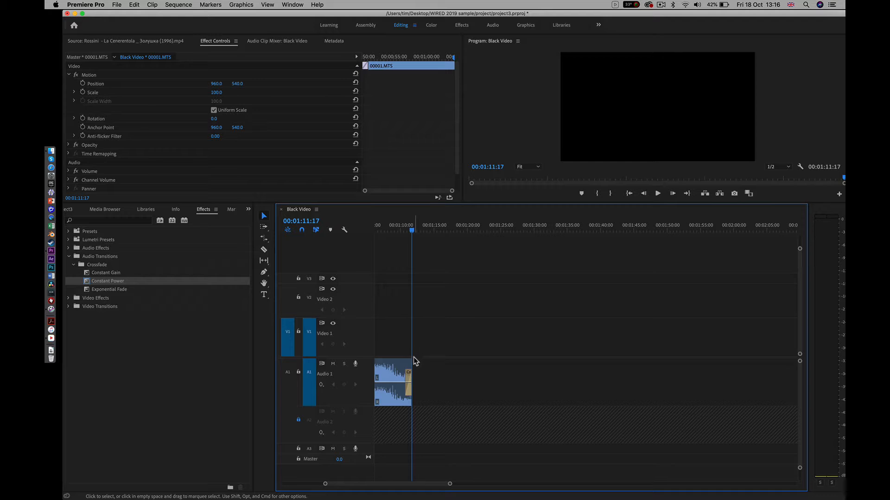
drag(407, 363, 401, 363)
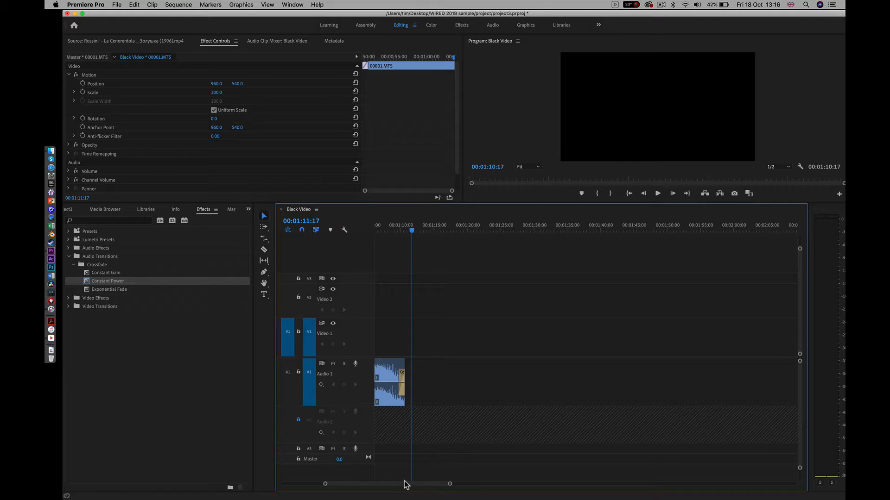
Return to 00:00:01:20 at the start of the Wooster Group clip and switch to the Graphics workspace.
drag(391, 485, 333, 482)
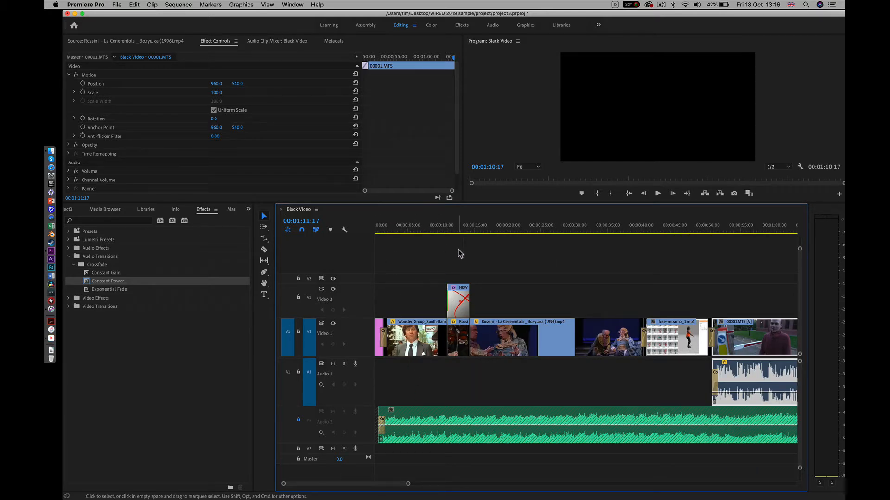
drag(397, 232, 386, 253)
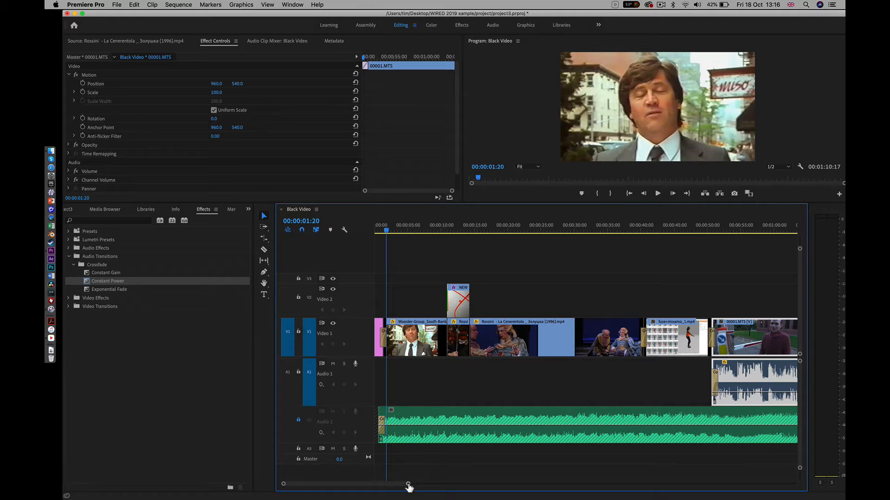
drag(407, 485, 386, 486)
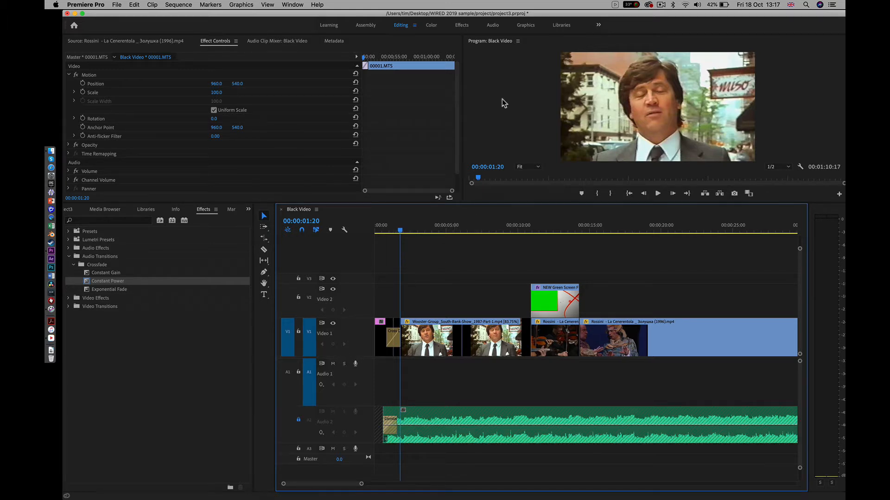
click(524, 26)
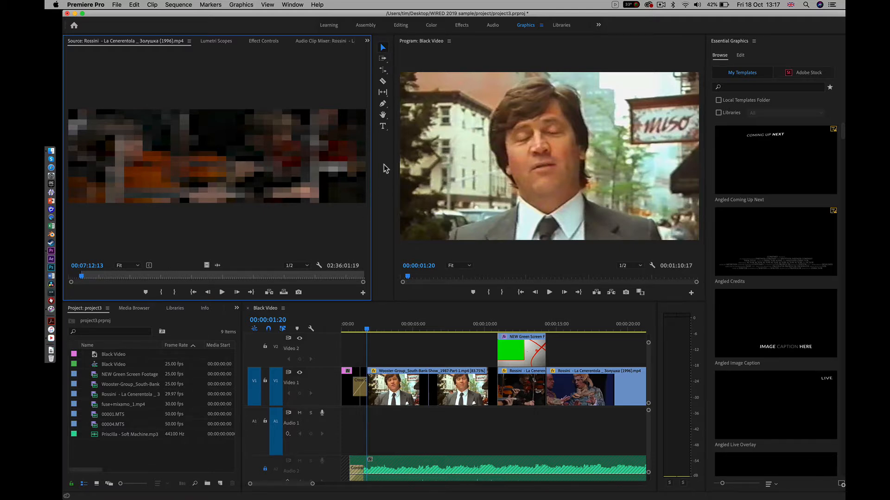
Create a text title reading "Oh Melvyn" over the Wooster Group clip with the Type tool.
click(383, 126)
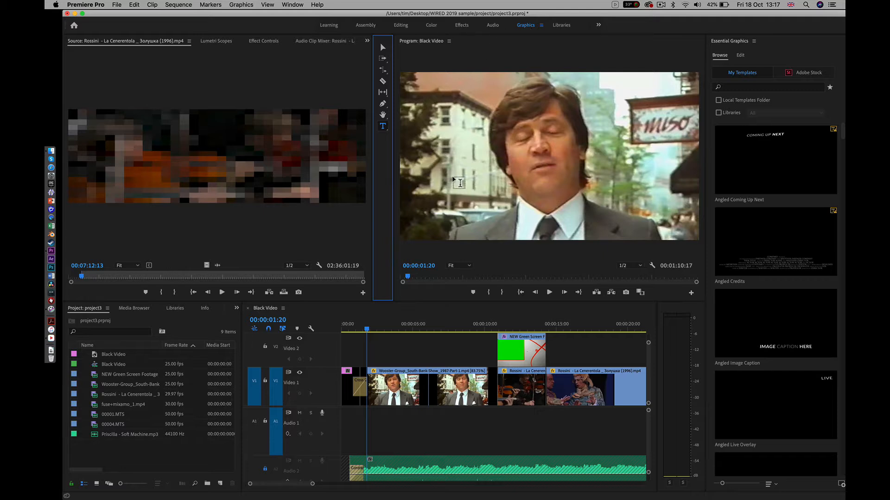
click(434, 165)
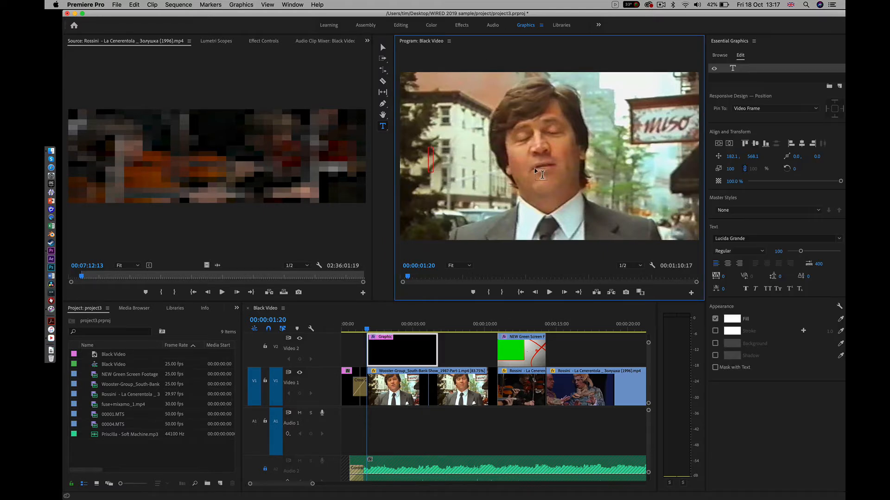
text(Oh)
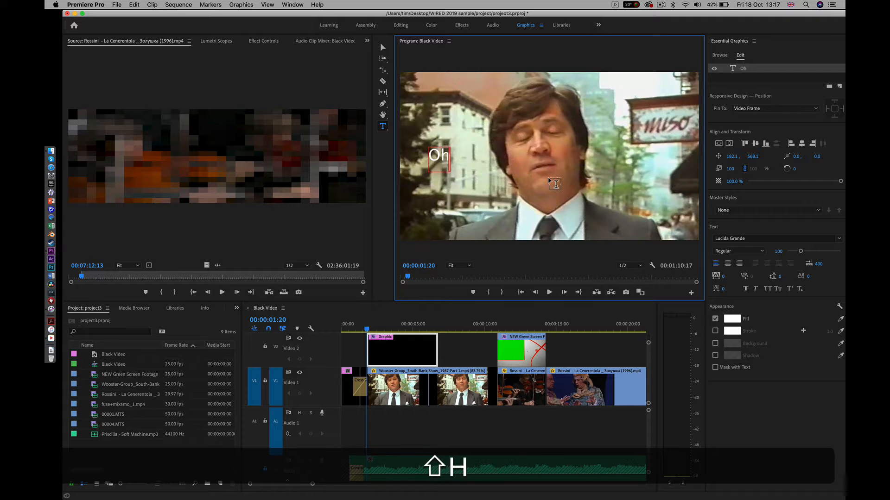
text( Me)
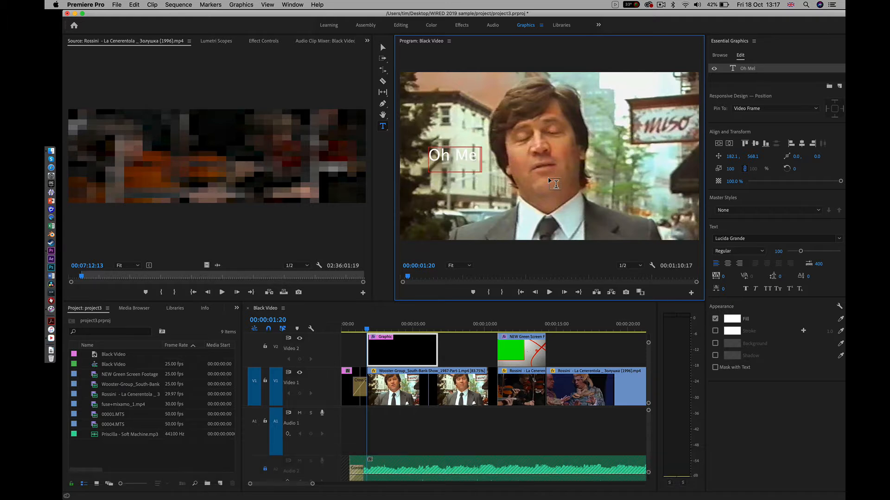
text(lvyn)
Add a shadow to the whole "Oh Melvyn" title and set its text in Menlo at size 199.
drag(430, 152, 510, 158)
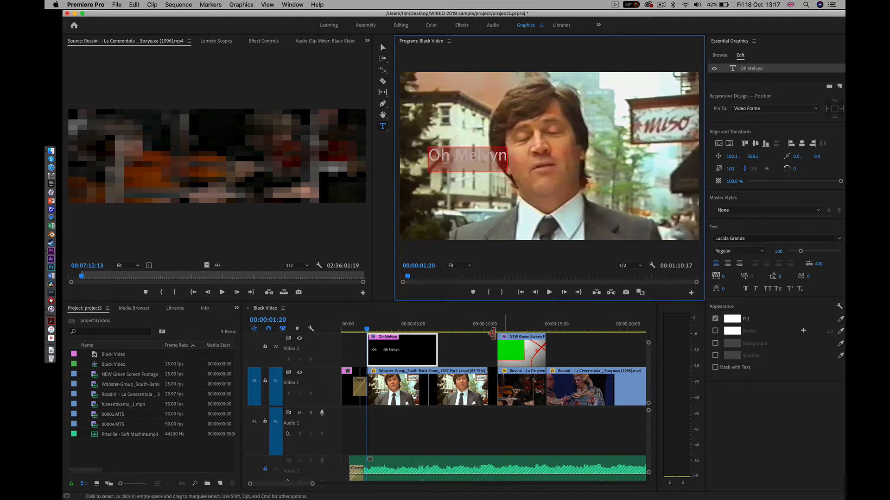
click(715, 356)
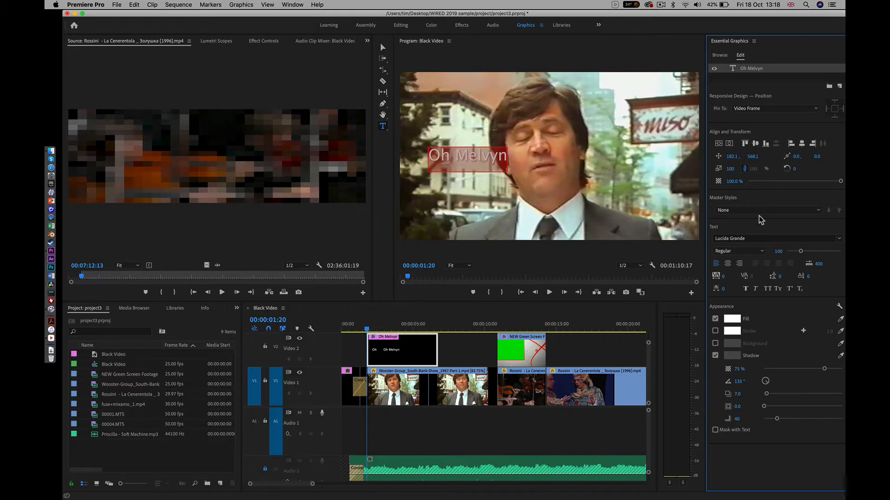
click(838, 239)
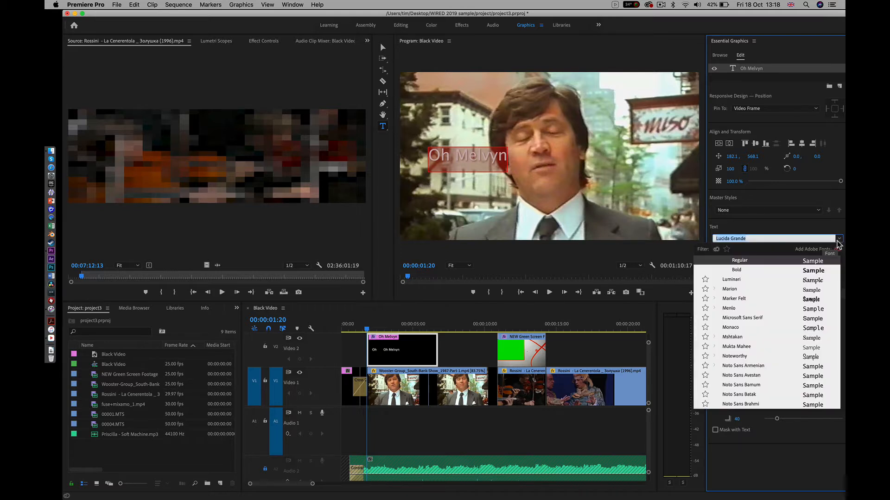
click(729, 308)
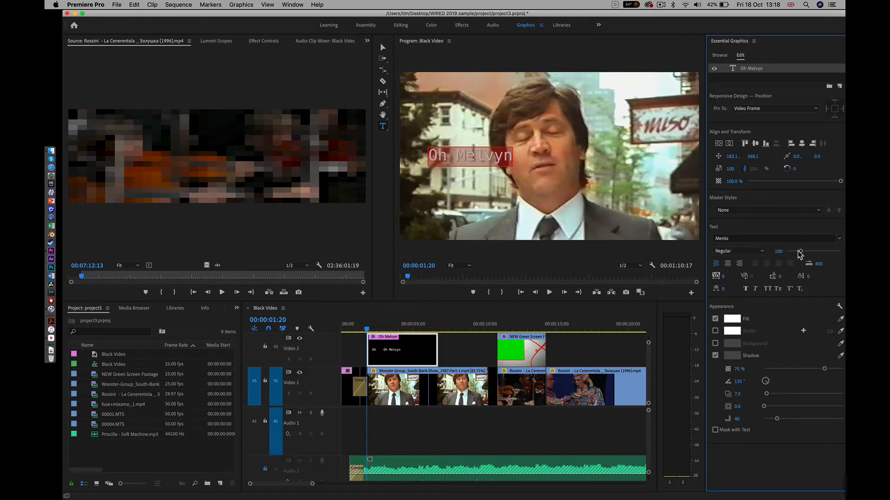
drag(801, 251, 812, 251)
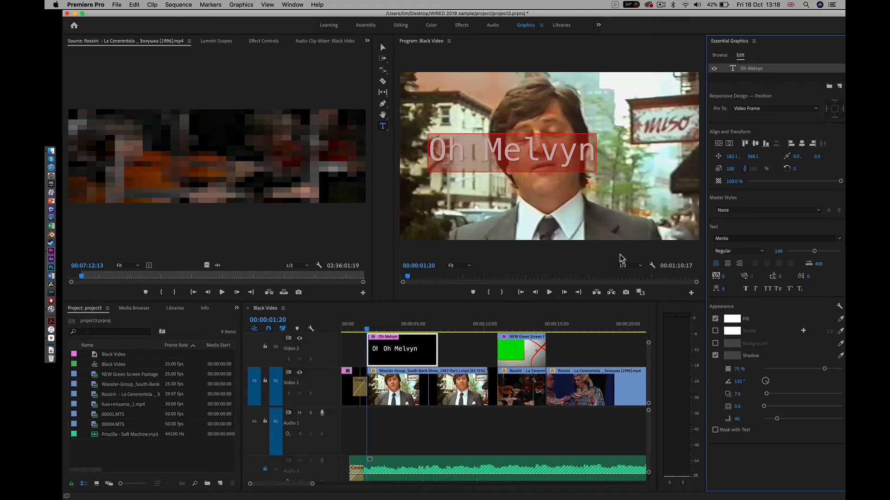
Change the title's font to Andale Mono and accept white FFFFFF as its fill colour.
click(745, 238)
scroll(739, 374, up, 10)
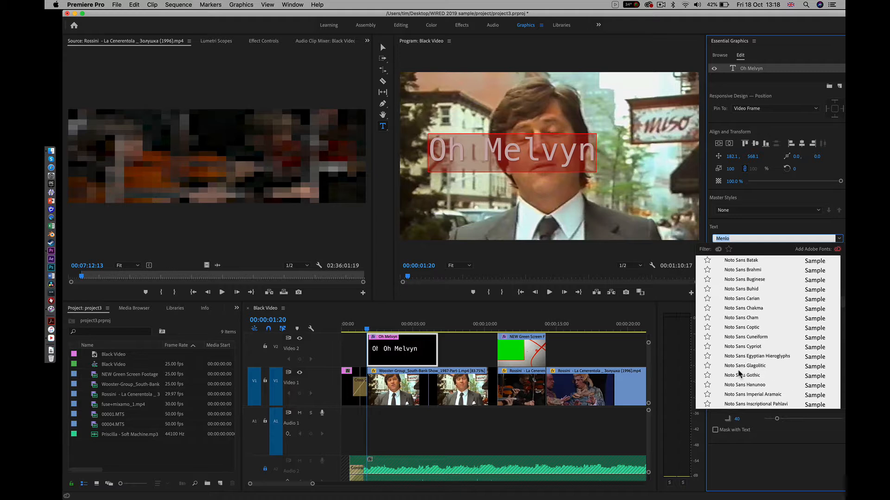
scroll(739, 373, up, 9)
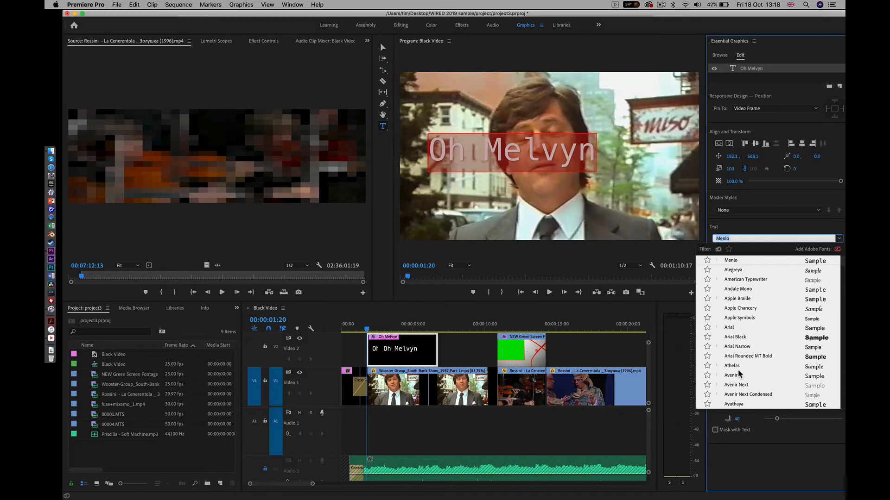
click(744, 290)
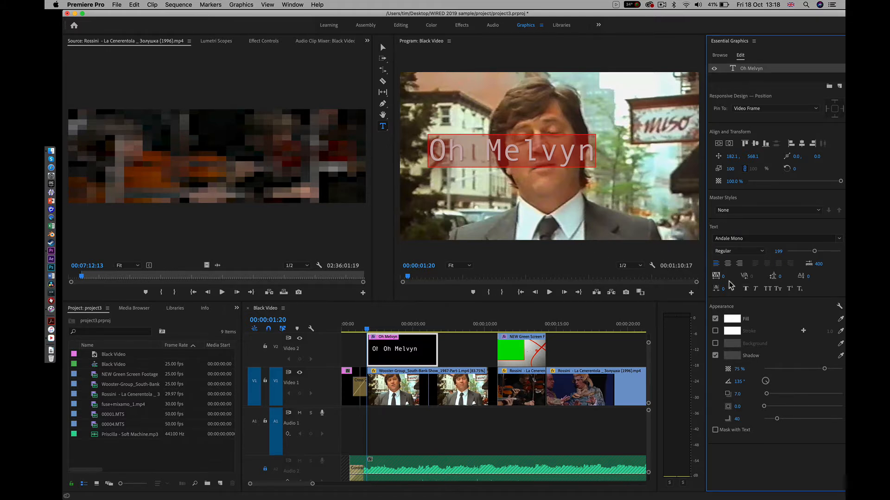
click(732, 319)
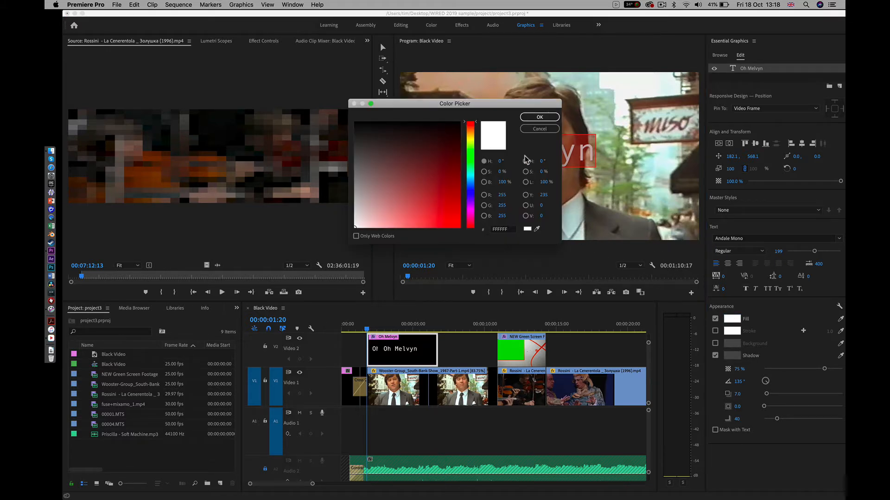
click(537, 117)
Move the "Oh Melvyn" title into the lower part of the frame, at about 131, 881.
click(547, 197)
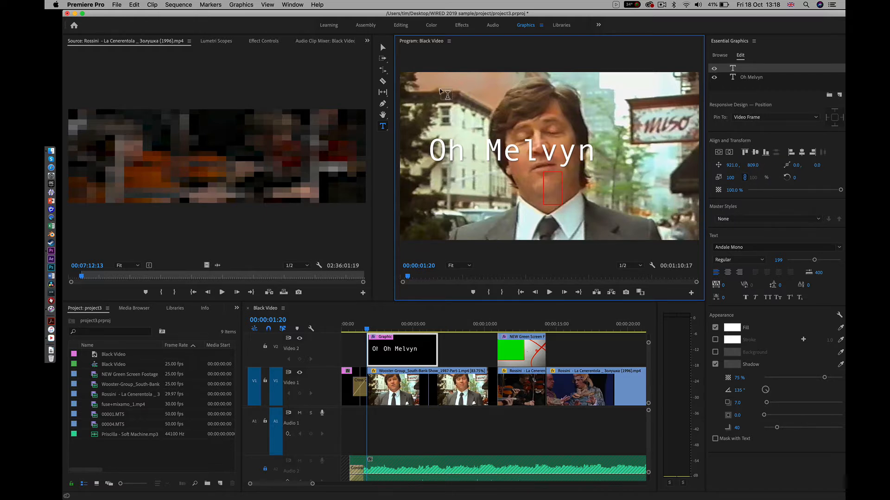
click(384, 48)
drag(504, 154, 495, 203)
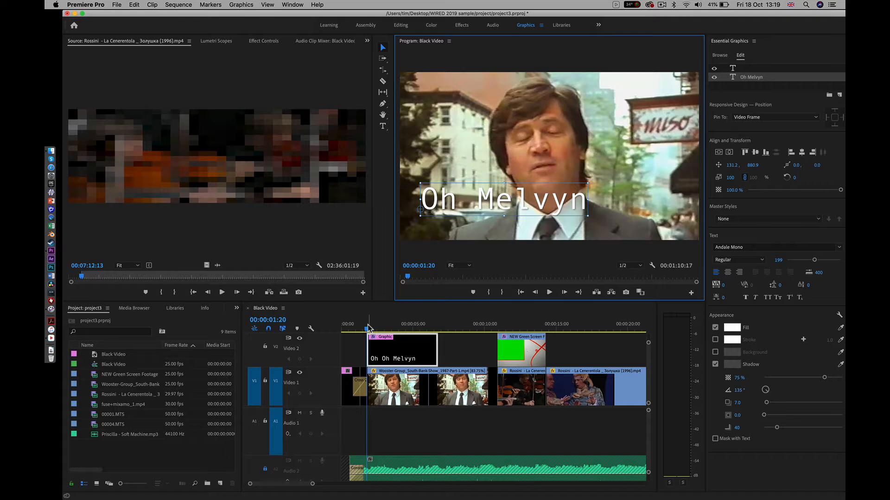
Switch to the Editing workspace and play the title from 00:00:01:20 to 00:00:05:01.
click(401, 27)
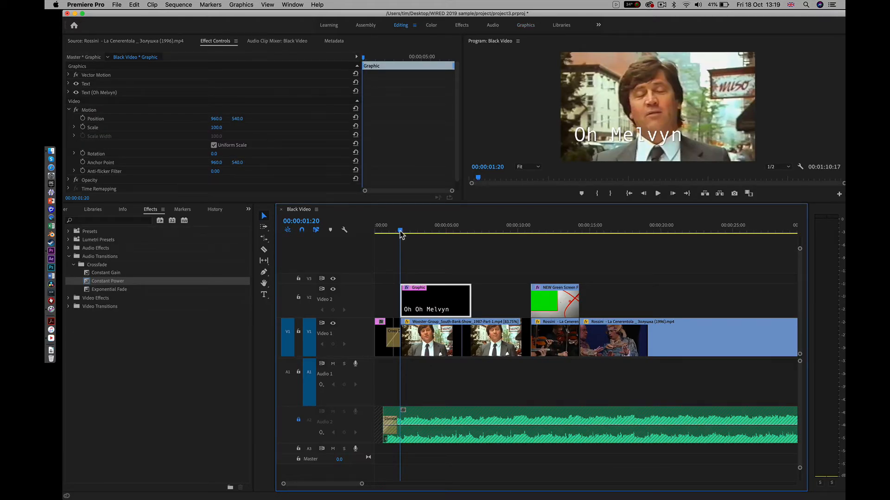
key(space)
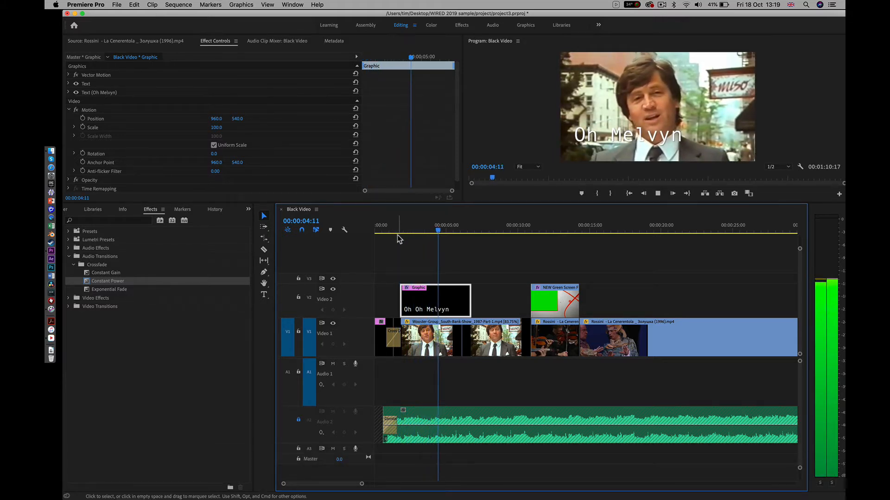
key(space)
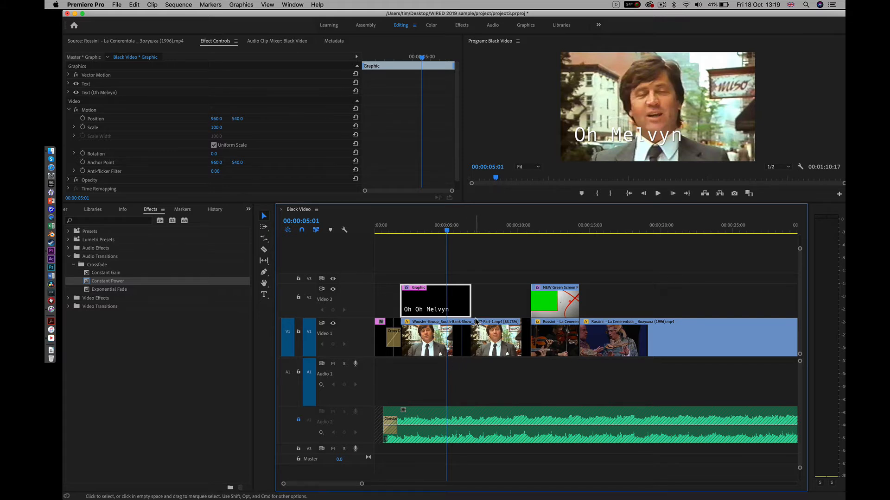
Extend the title graphic's end to the green screen clip and its start back to 00:00:01:08.
drag(524, 228, 520, 232)
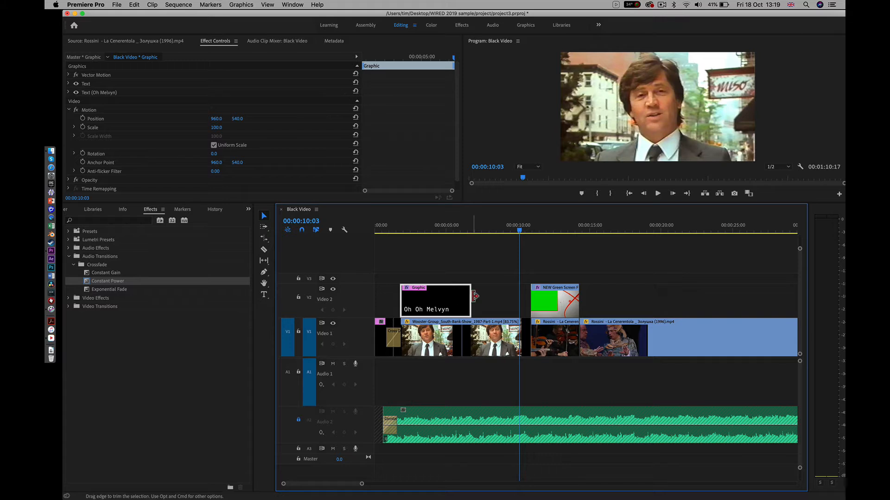
drag(470, 296, 531, 300)
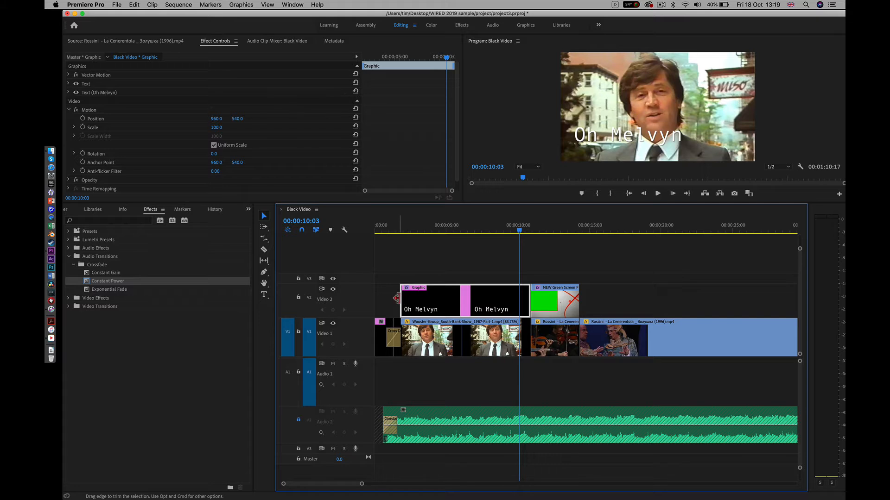
drag(402, 297, 395, 298)
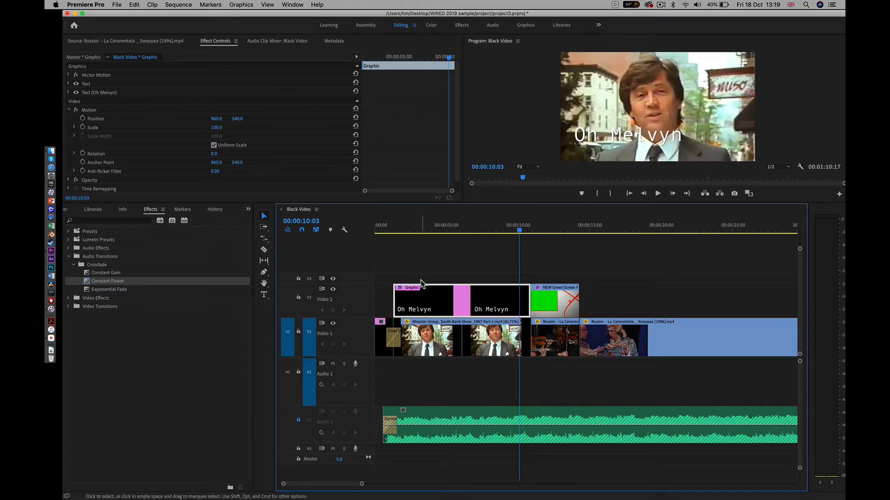
Keyframe the graphic's Position on its first frame at 00:00:01:08 with a horizontal value of -400, outside the picture.
click(395, 230)
drag(395, 230, 397, 230)
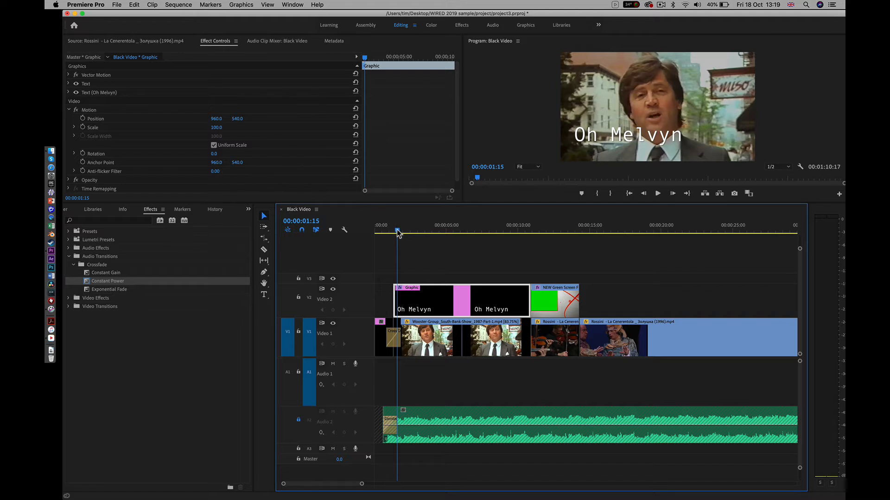
drag(398, 233, 395, 236)
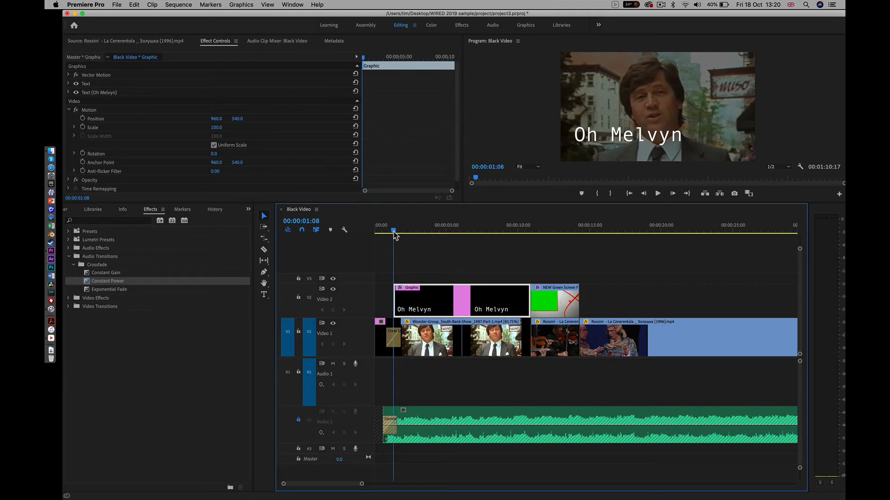
key(Left)
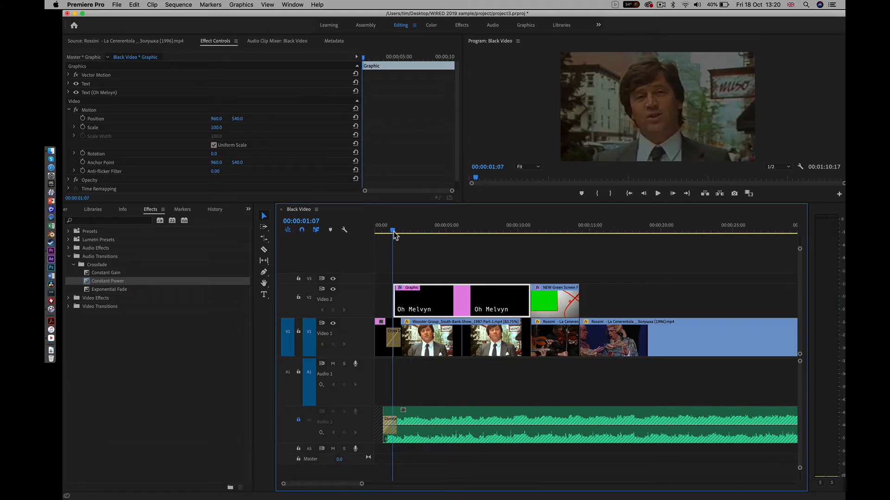
key(Right)
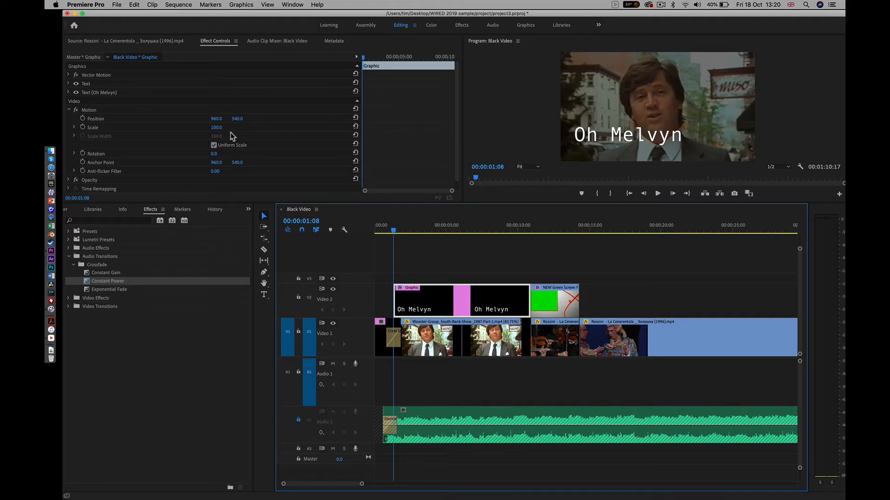
click(83, 119)
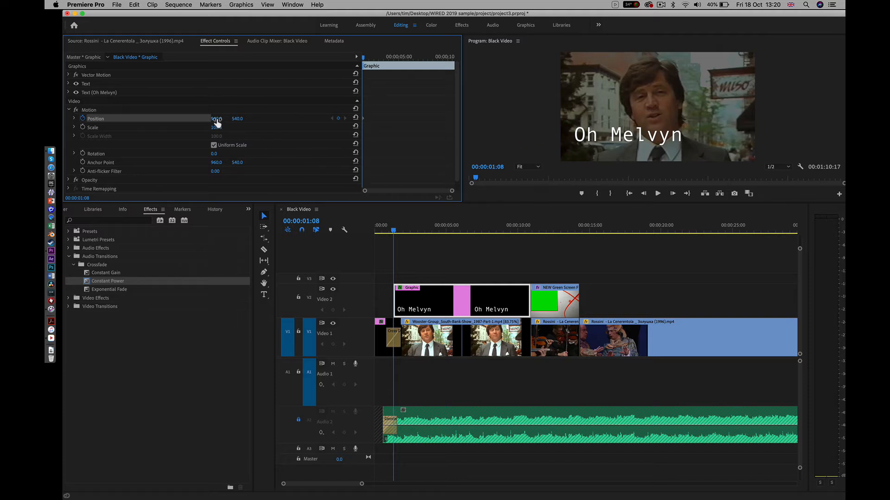
drag(217, 119, 131, 118)
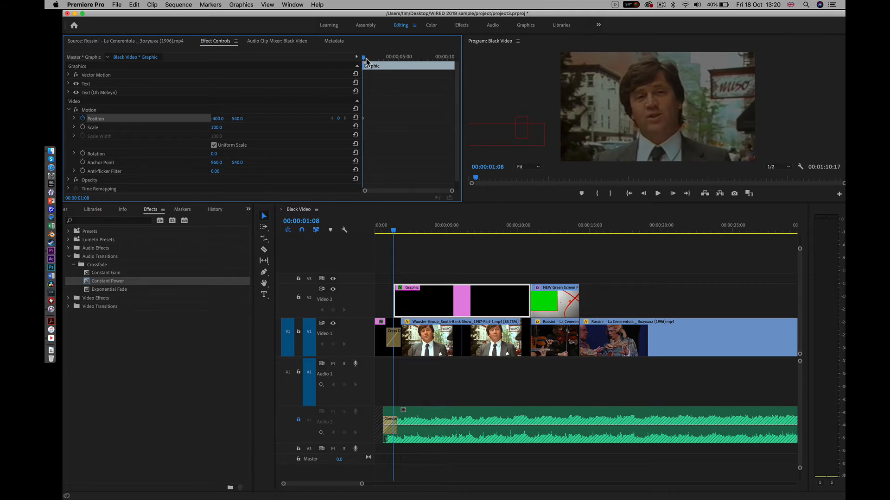
Add a Position keyframe at 00:00:10:23 with a horizontal value of 1706 and scrub the title's movement to 00:00:10:22.
drag(366, 61, 461, 64)
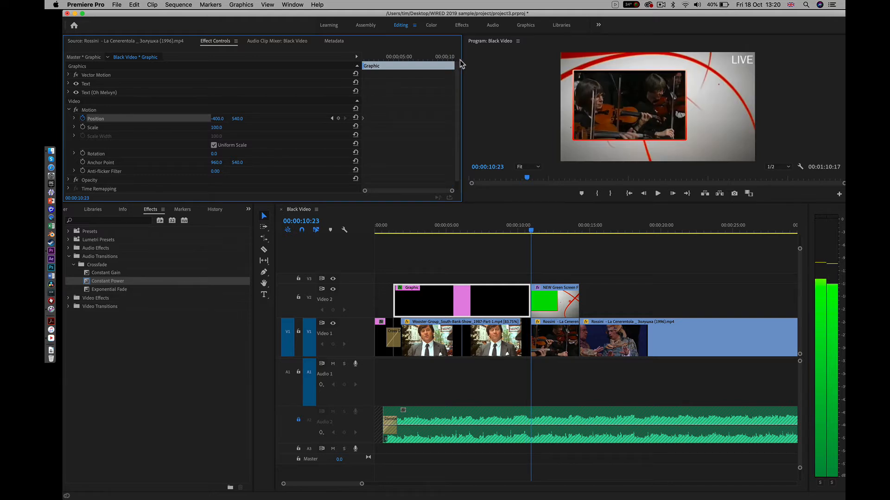
click(338, 119)
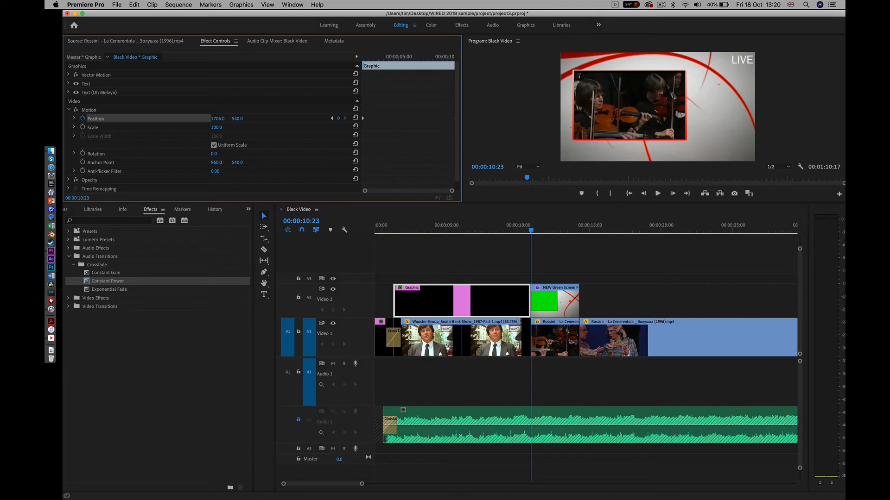
click(420, 69)
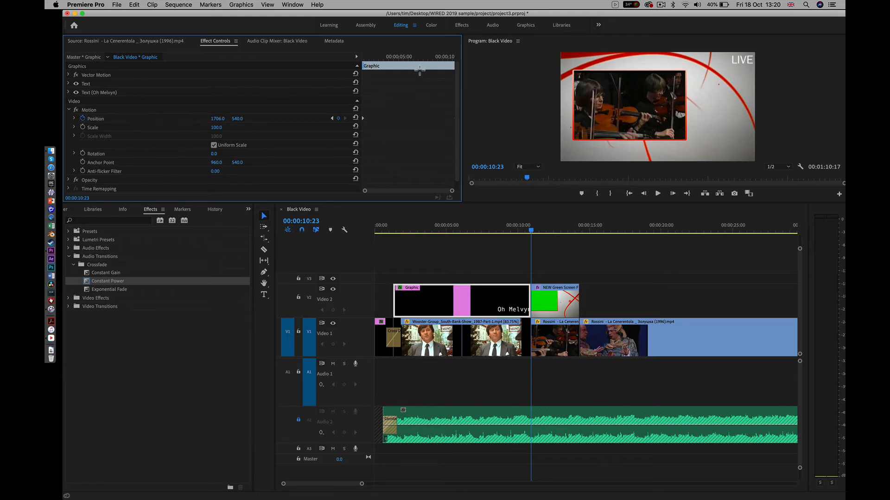
drag(418, 55, 450, 68)
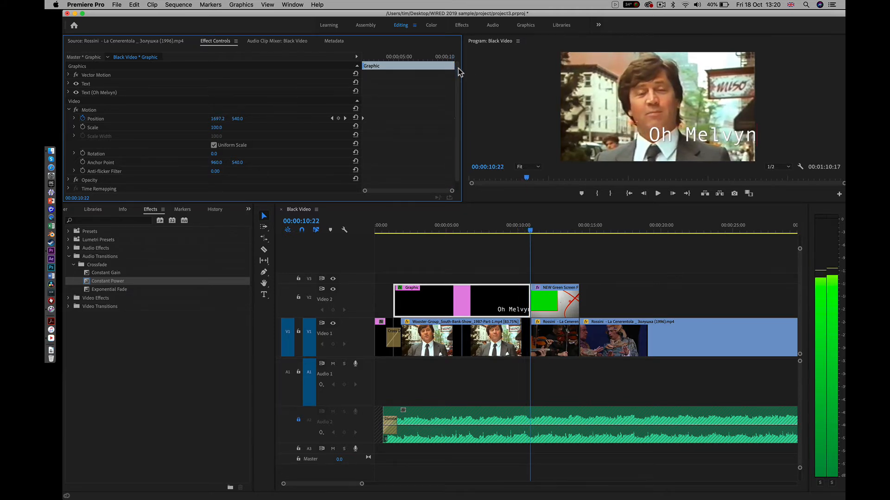
Remove the title graphic's Position keyframe at 00:00:10:23, just past the end of the clip.
click(346, 119)
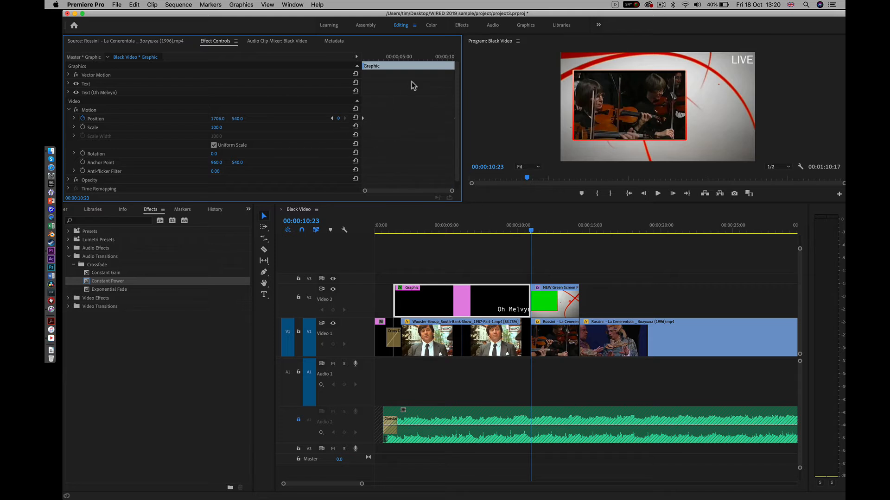
click(445, 58)
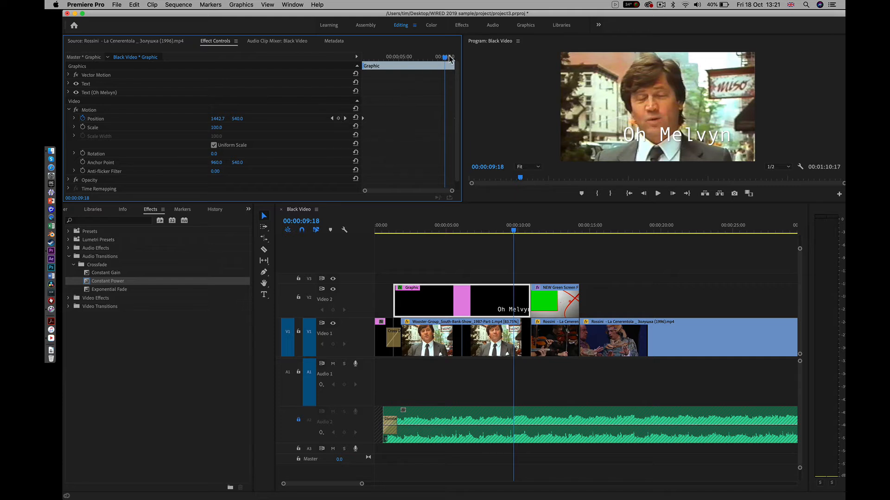
drag(445, 58, 462, 64)
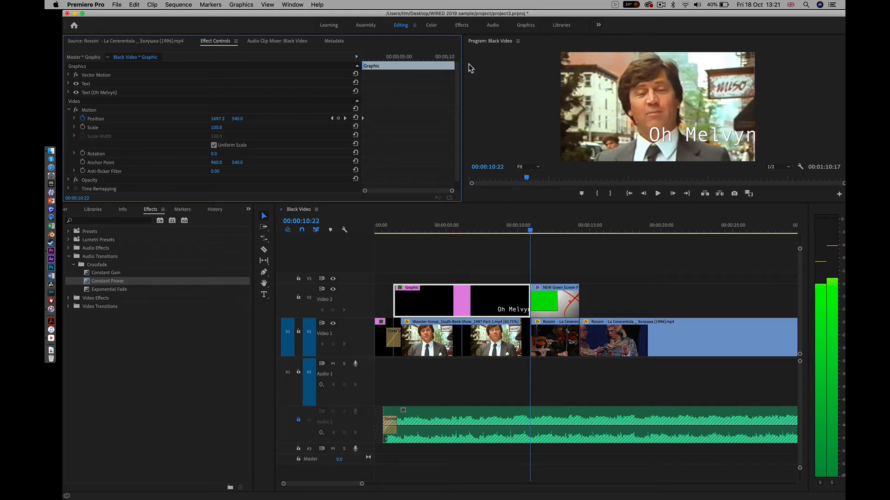
key(Right)
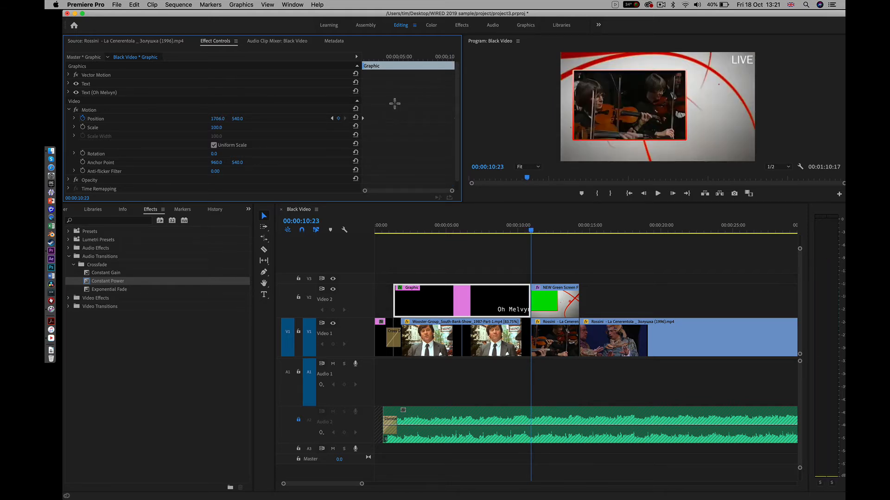
click(340, 119)
Add a Position keyframe on the graphic's last frame at 00:00:10:22 with a horizontal value of 2878.
key(Left)
key(Left)
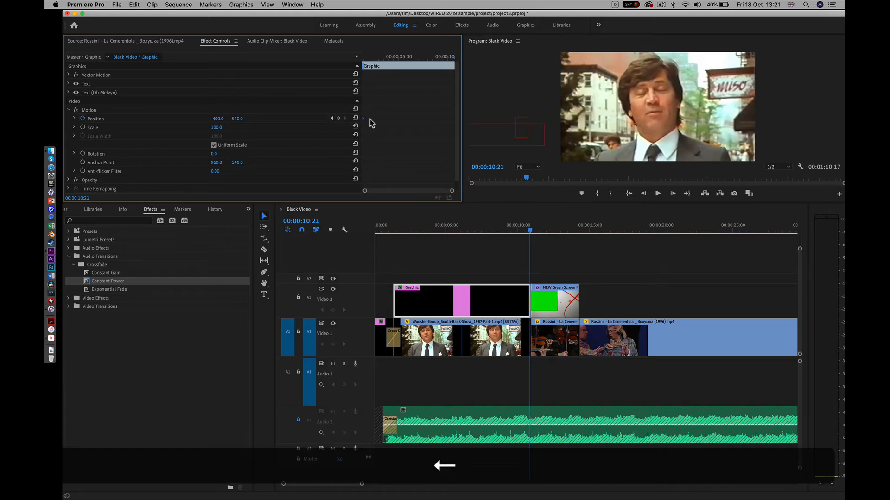
key(Right)
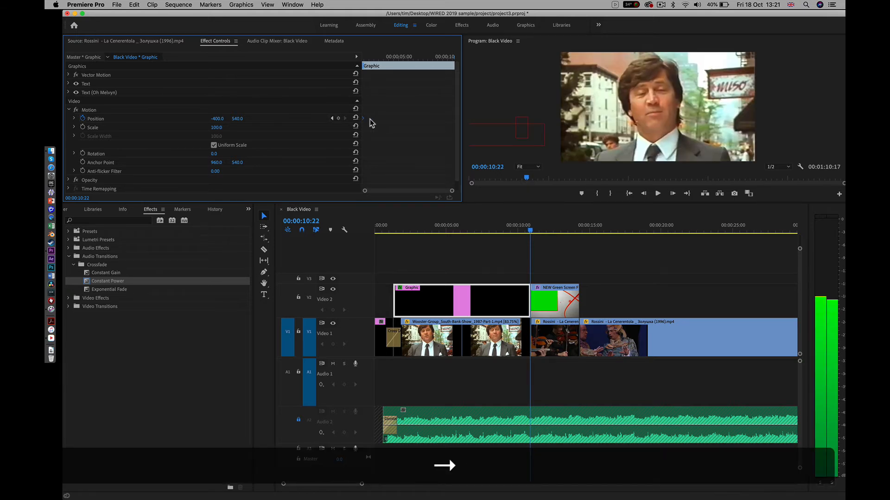
click(338, 119)
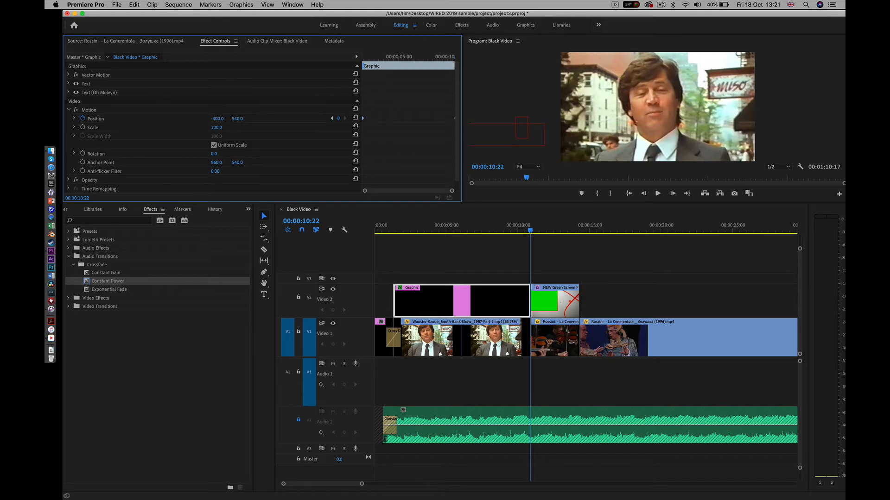
drag(217, 118, 580, 119)
Play the title's movement from the start of the graphic to 00:00:12:01.
drag(397, 57, 353, 59)
key(space)
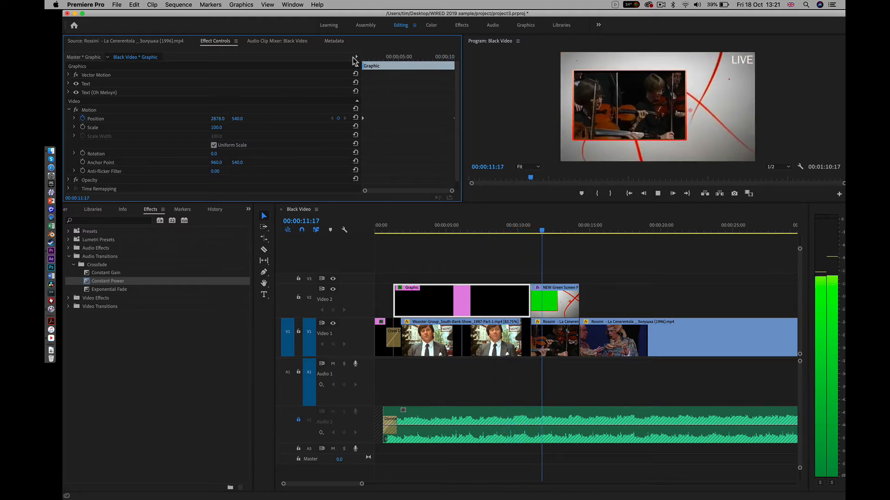
key(space)
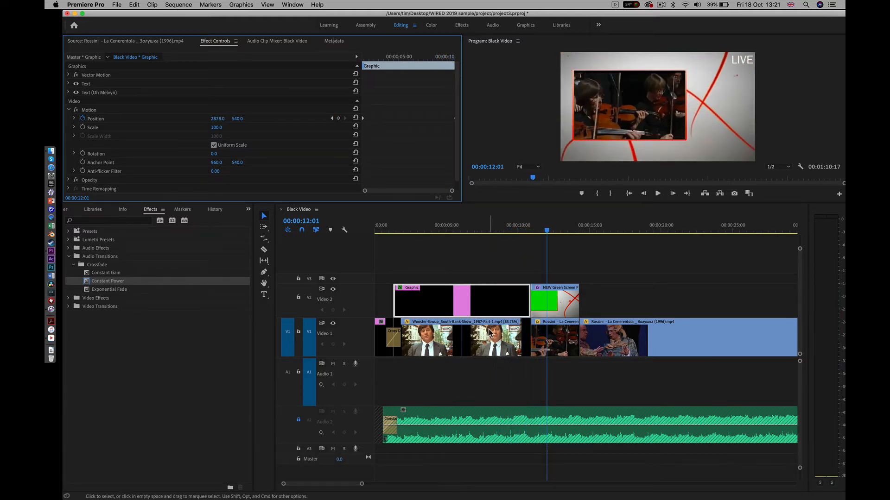
Mark the sequence's In point at 00:00:00:00.
scroll(463, 333, right, 10)
scroll(490, 332, right, 5)
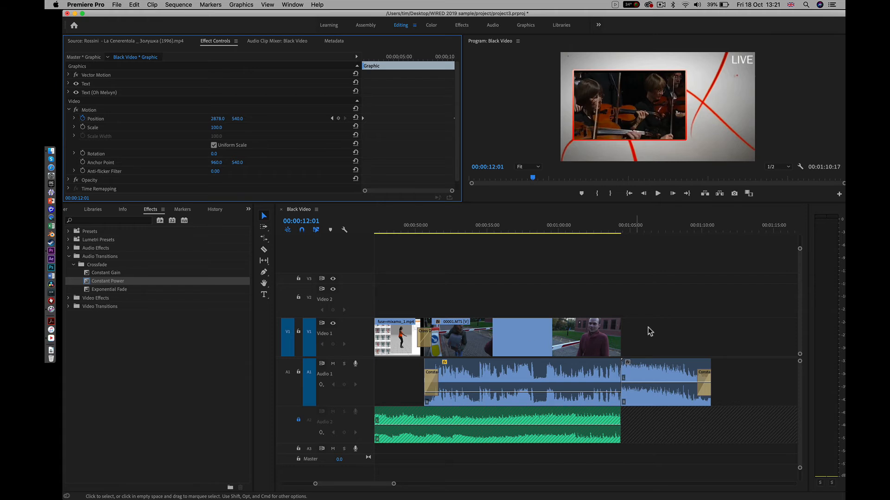
scroll(558, 302, left, 15)
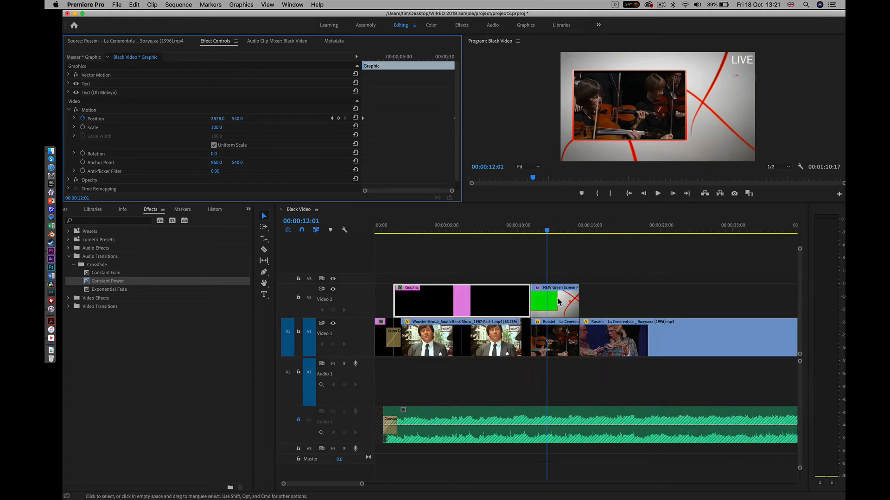
click(401, 229)
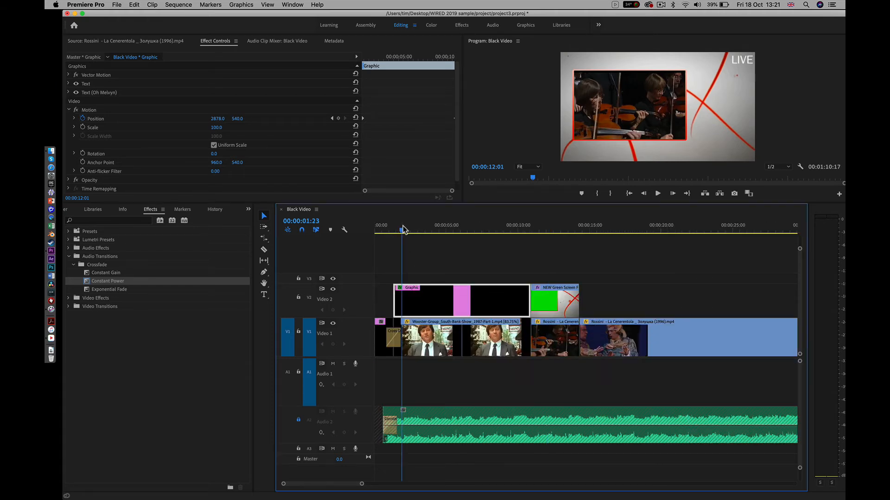
drag(401, 229, 369, 229)
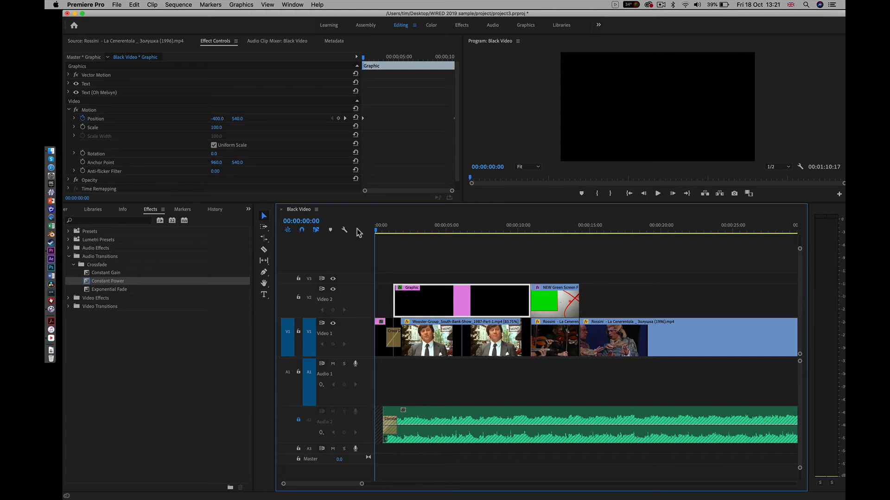
key(i)
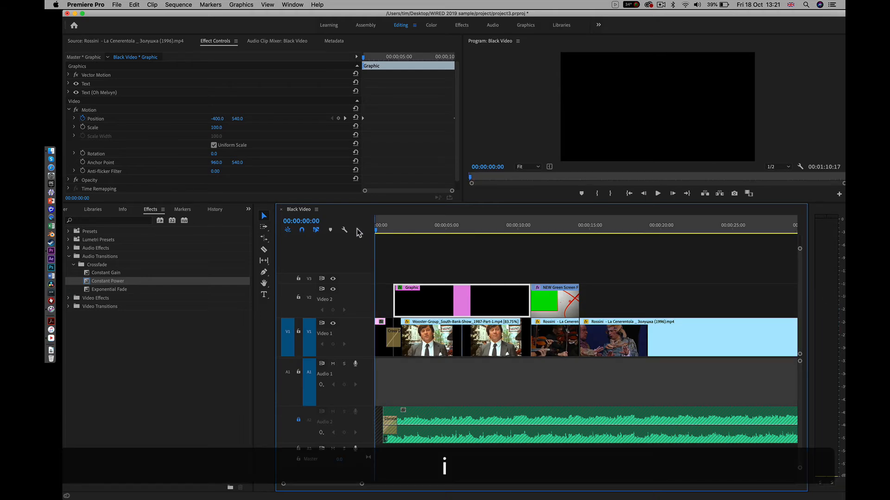
Mark the sequence's Out point at 00:01:11:02, past the last audio clip, and target the Audio 2 and Video 2 tracks.
scroll(529, 277, right, 10)
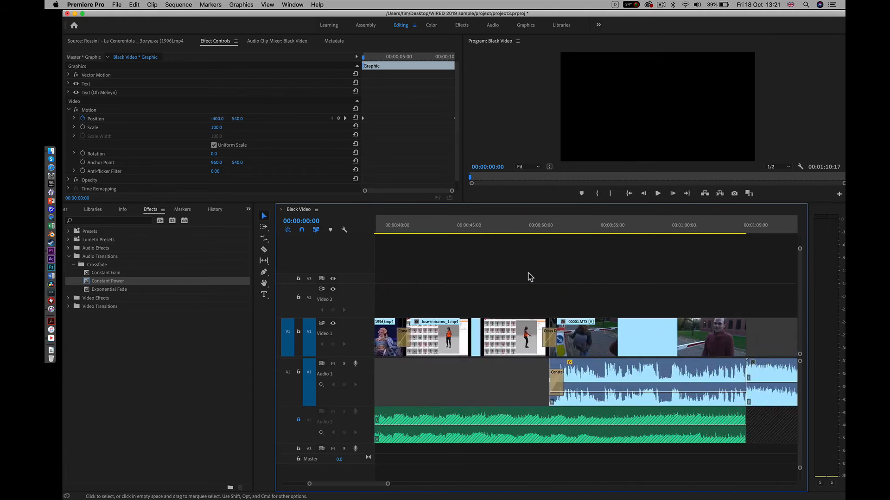
scroll(531, 277, right, 4)
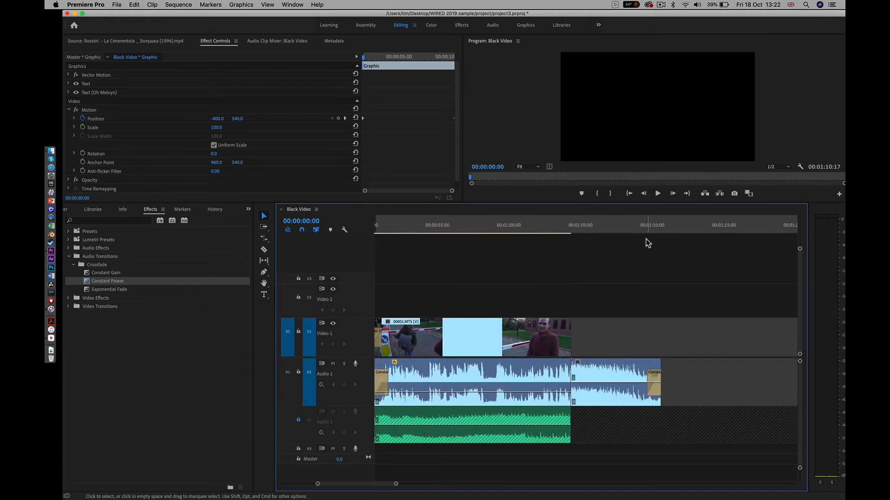
drag(645, 232, 669, 238)
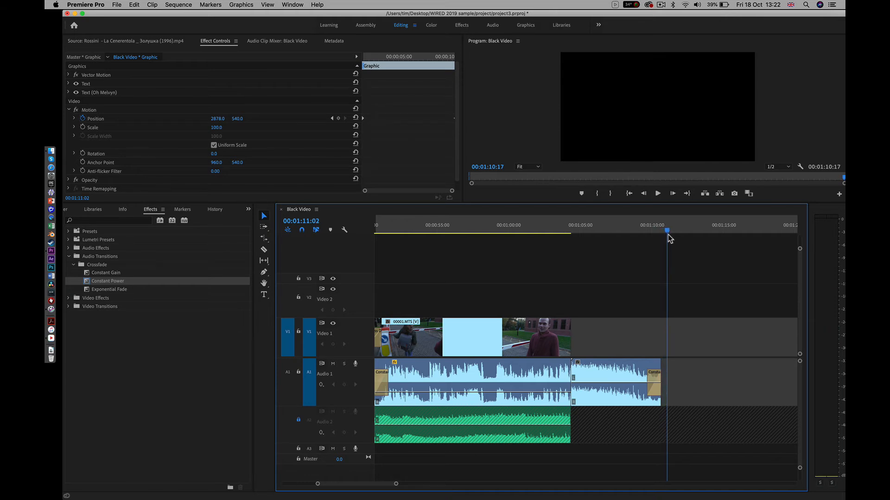
key(o)
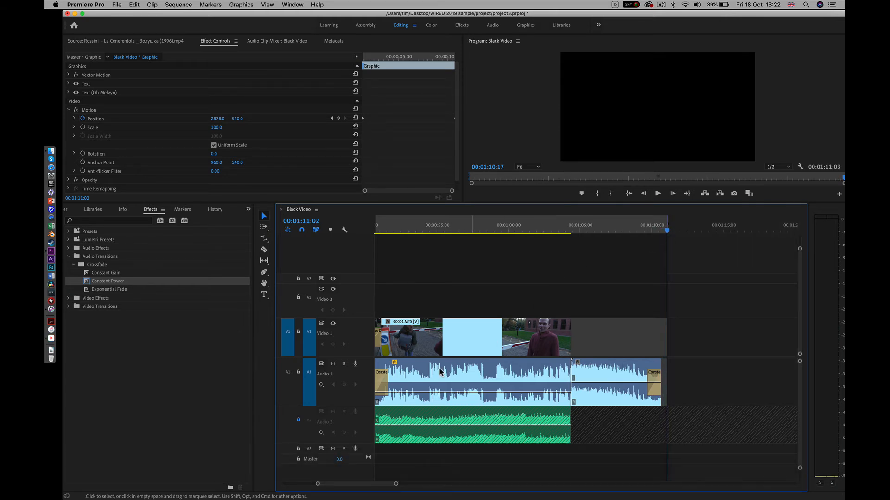
click(309, 422)
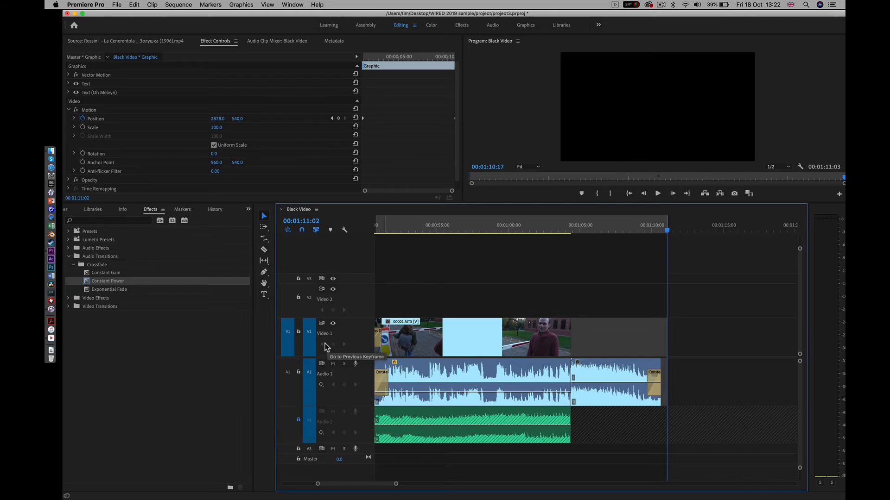
click(311, 313)
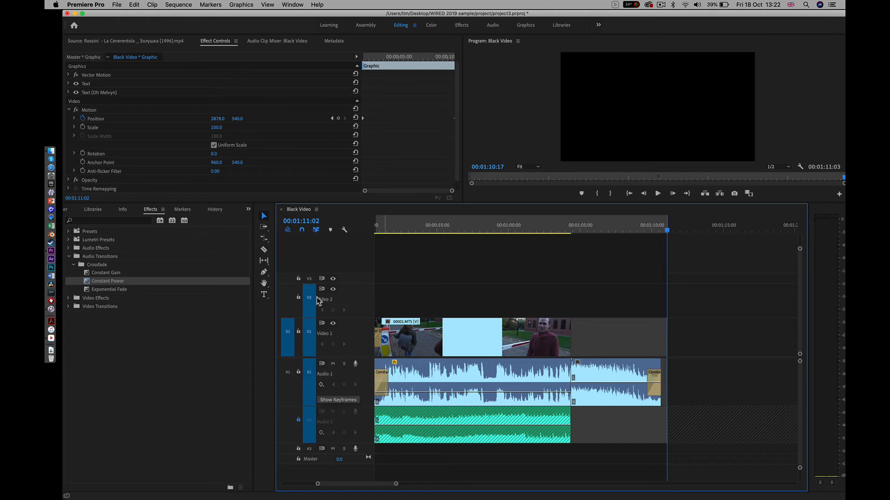
Open the media export settings and choose the output folder inside WIRED 2019 sample as the export location.
click(114, 5)
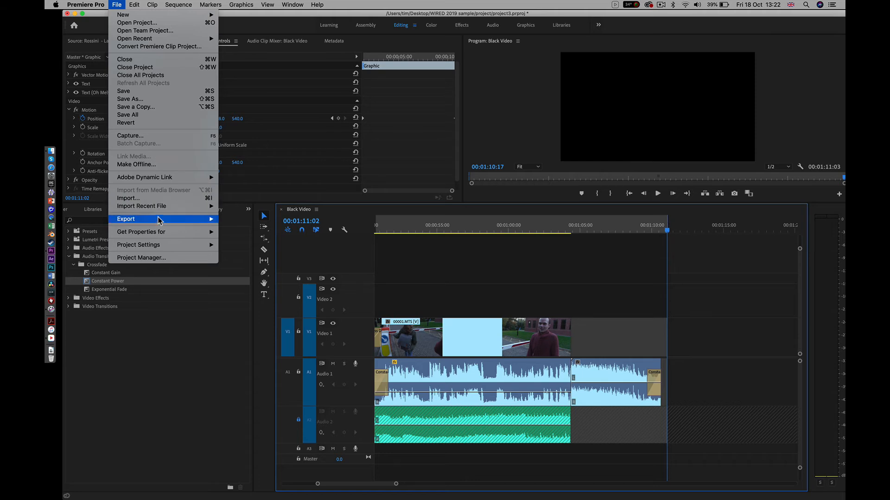
mouse_move(159, 221)
click(237, 219)
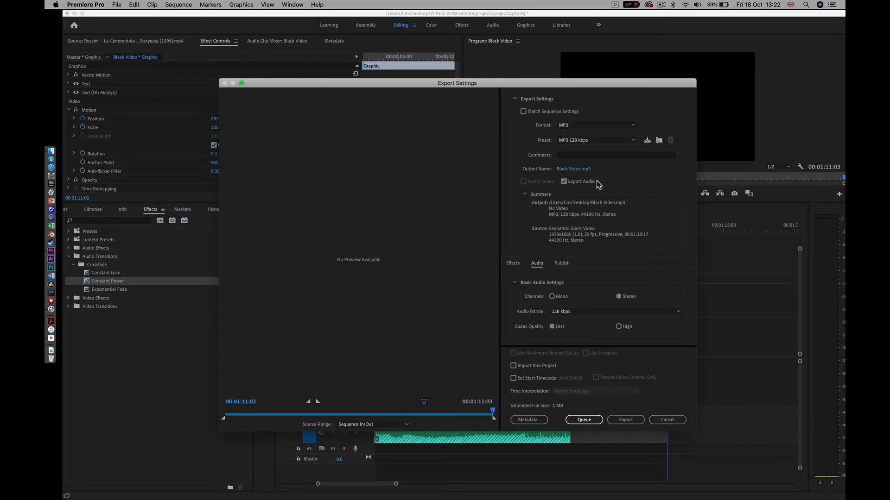
click(574, 169)
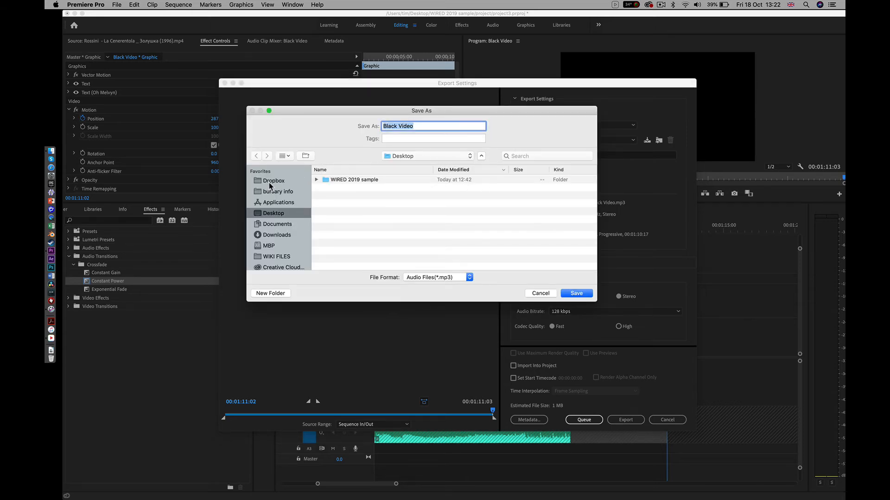
double_click(344, 181)
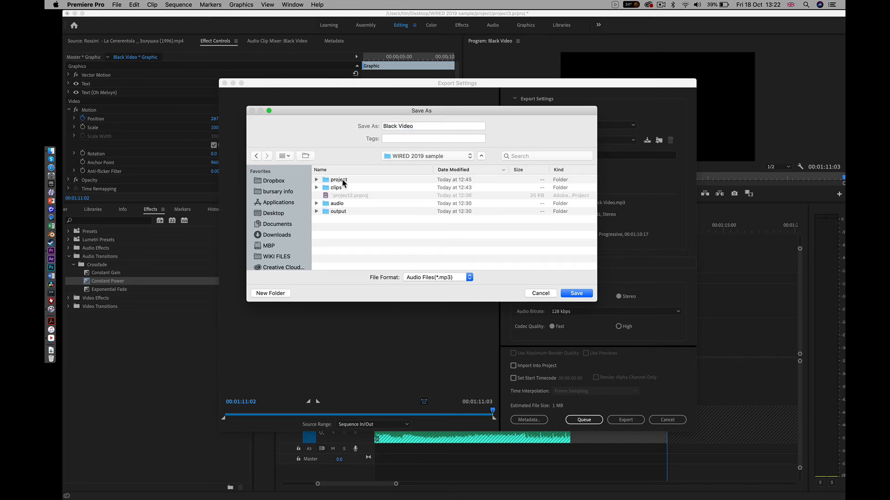
double_click(337, 211)
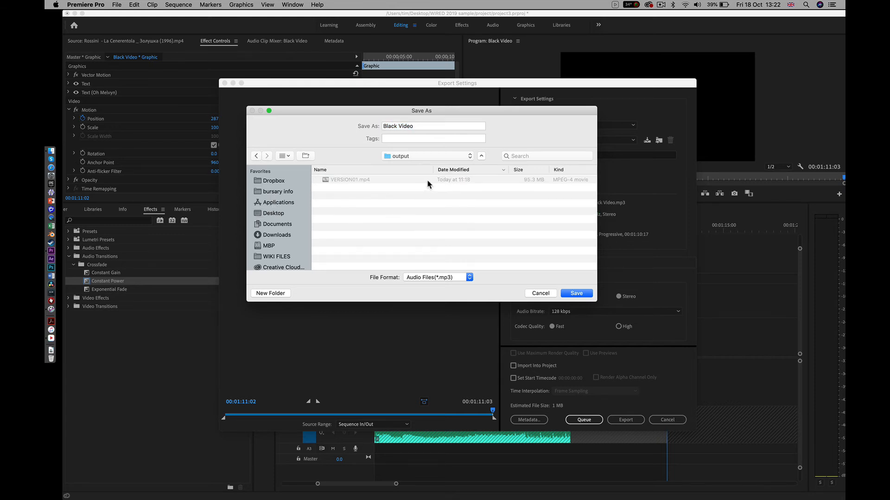
Name the export file v2 and save the output name.
click(425, 126)
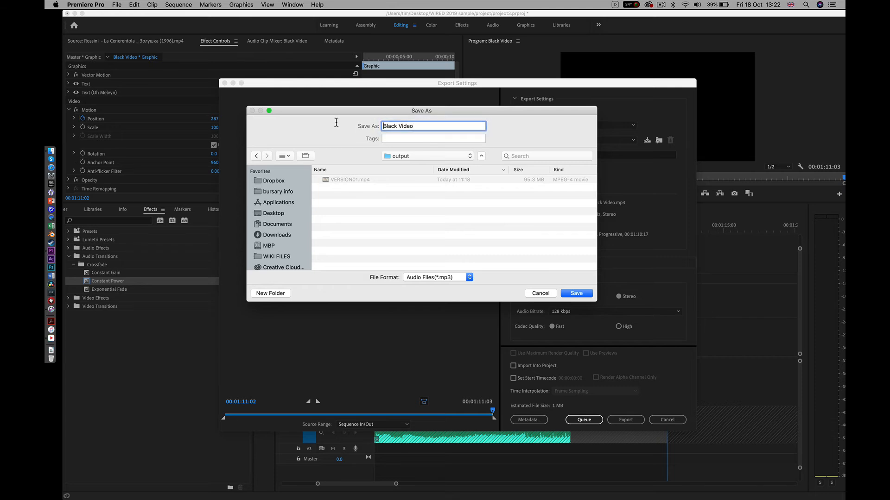
key(BackSpace)
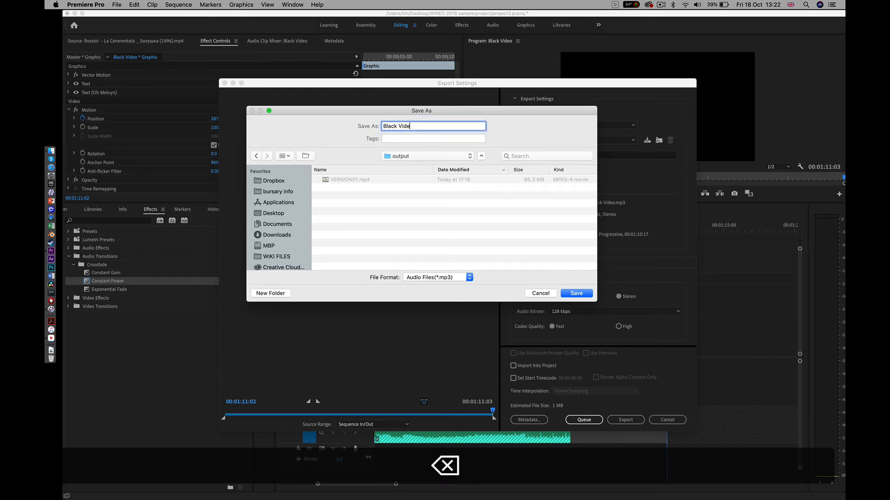
key(BackSpace)
key(BackSpace)
key(BackSpace)
key(BackSpace)
key(BackSpace)
key(BackSpace)
key(BackSpace)
key(BackSpace)
key(BackSpace)
text(v2)
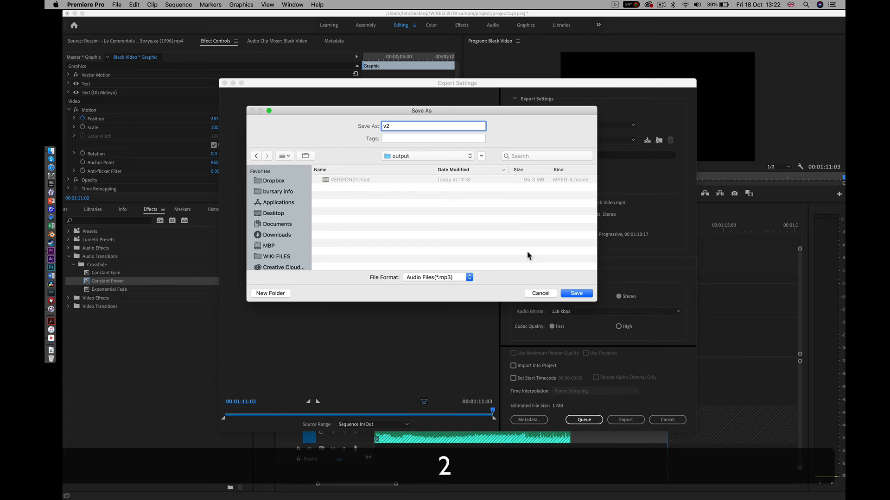
click(568, 294)
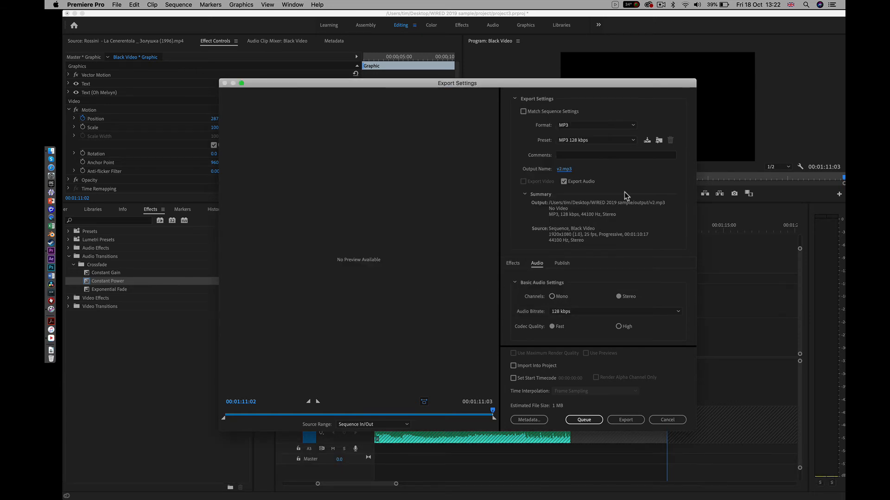
Look through the available export formats and cancel the export.
click(633, 126)
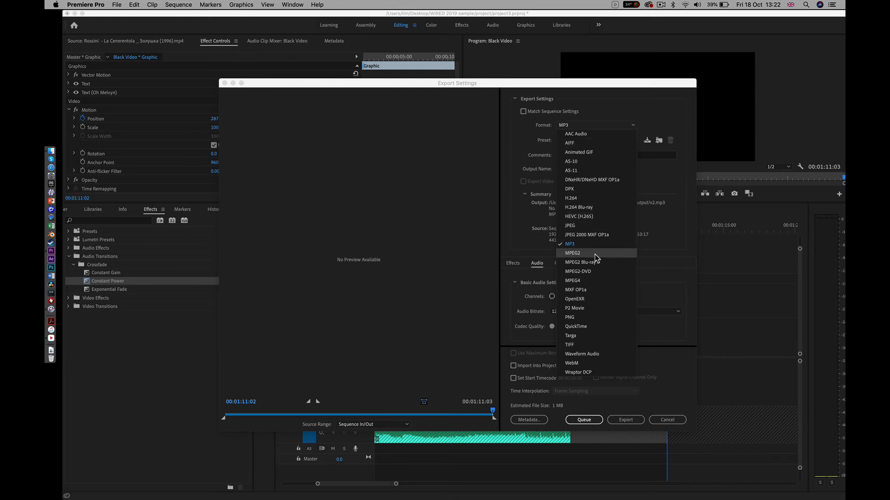
click(491, 209)
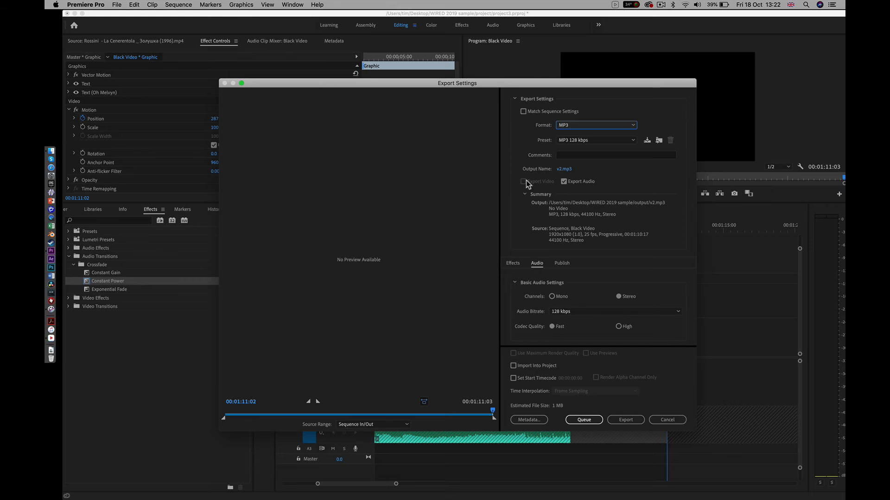
click(675, 419)
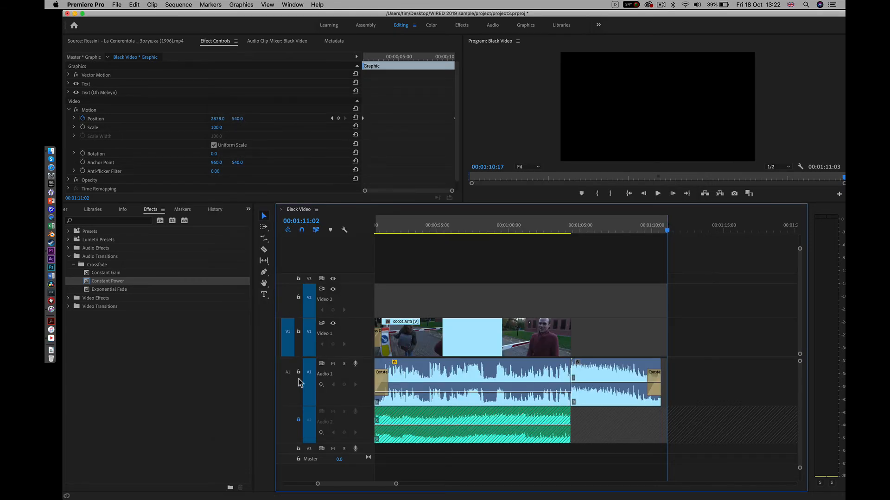
Show the contents of project3 and select the Black Video sequence.
scroll(417, 352, left, 2)
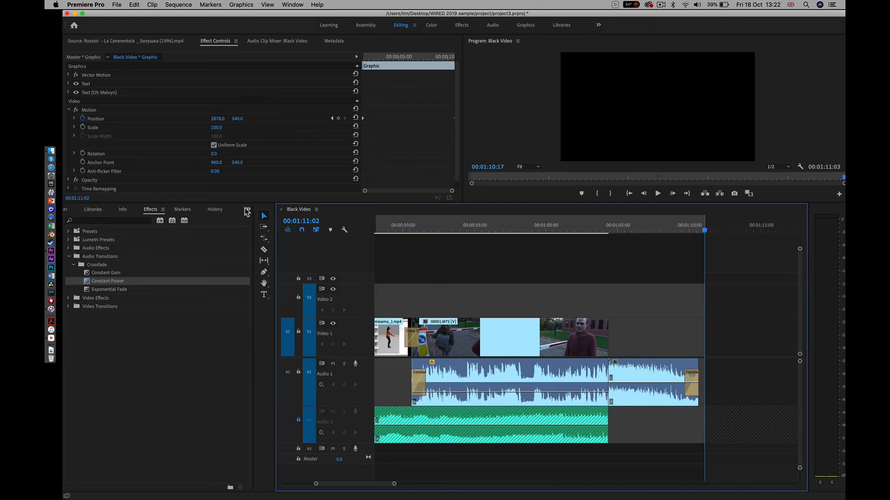
click(249, 209)
click(264, 221)
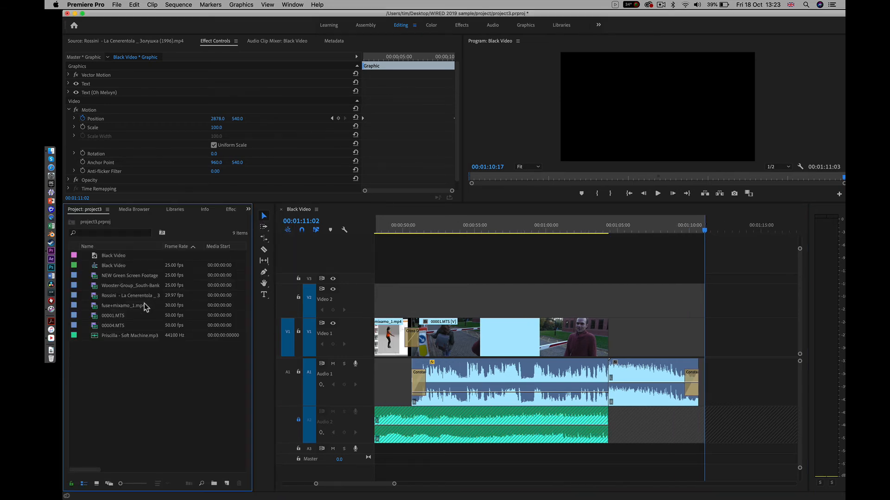
click(114, 267)
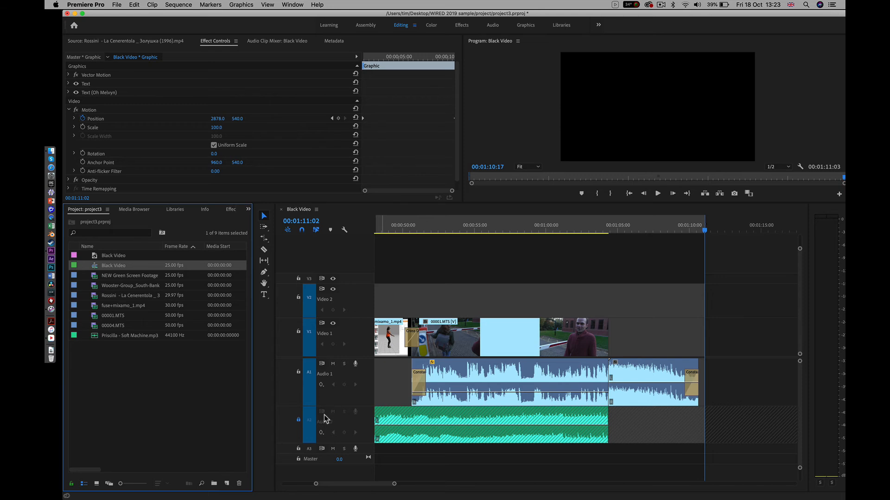
Open the media export settings for the Black Video sequence.
click(321, 432)
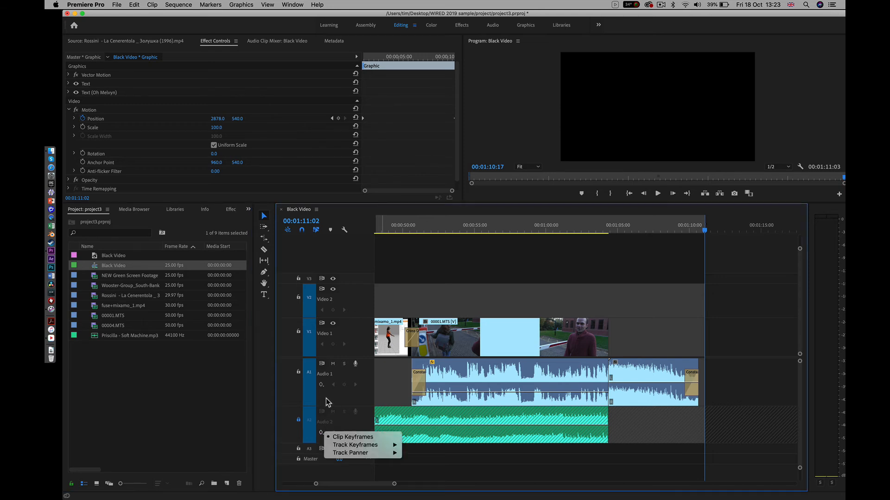
click(328, 423)
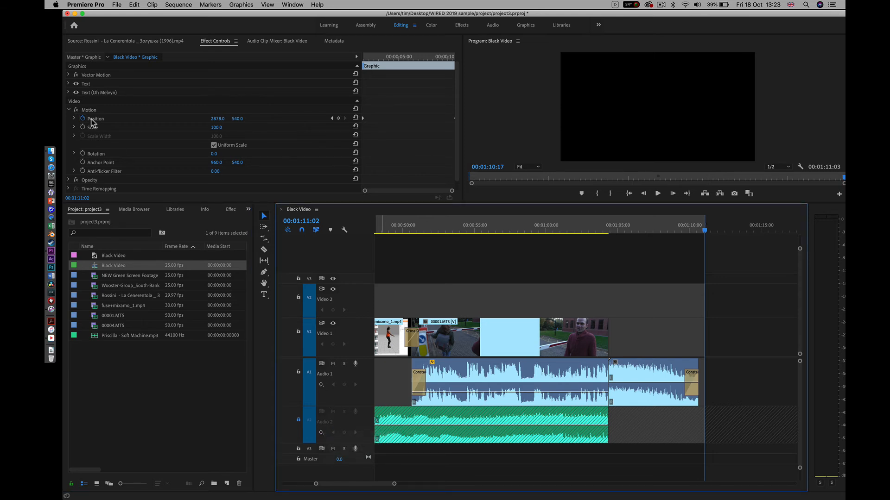
click(118, 5)
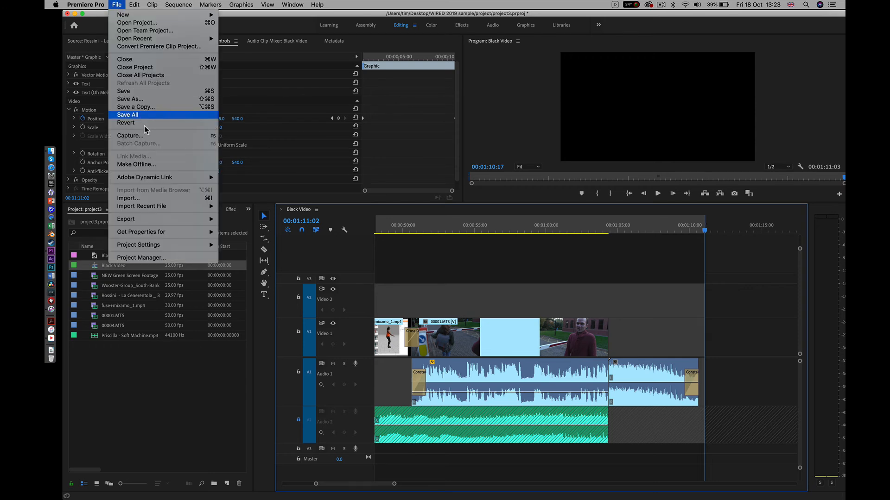
mouse_move(168, 220)
click(241, 219)
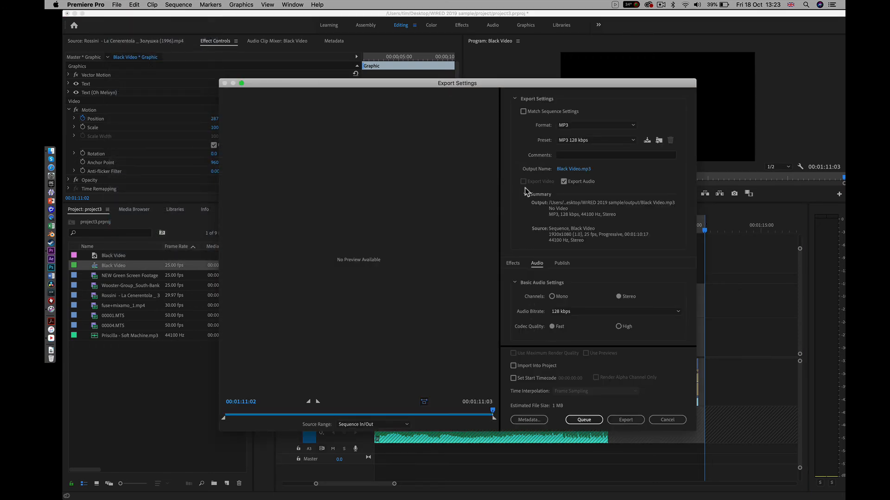
Try MPEG4 as the export format, then settle on H.264 with the YouTube 1080p Full HD preset.
click(568, 126)
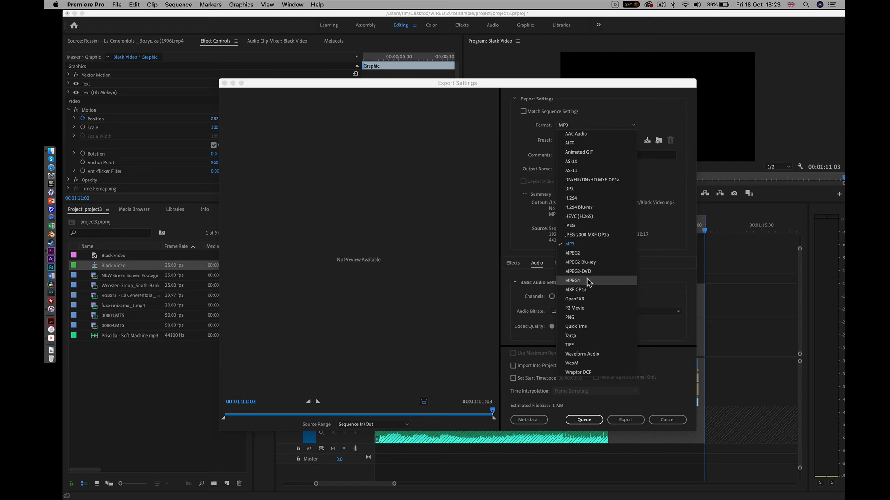
click(573, 280)
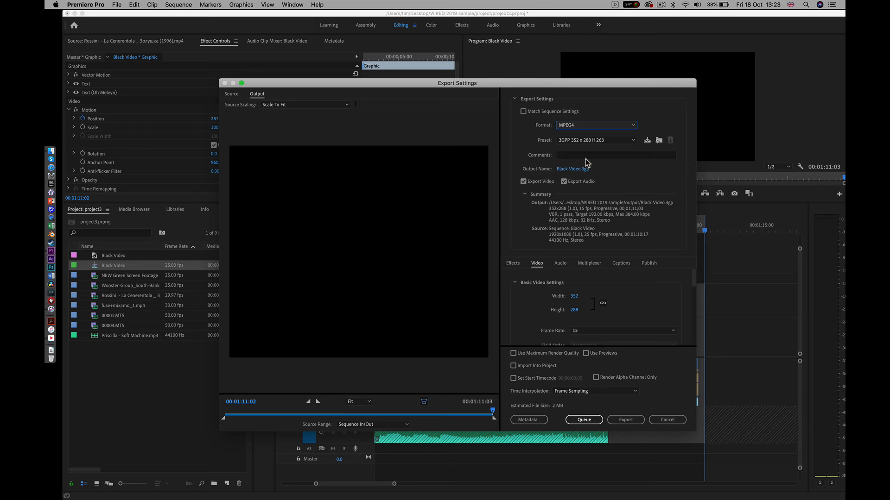
click(633, 125)
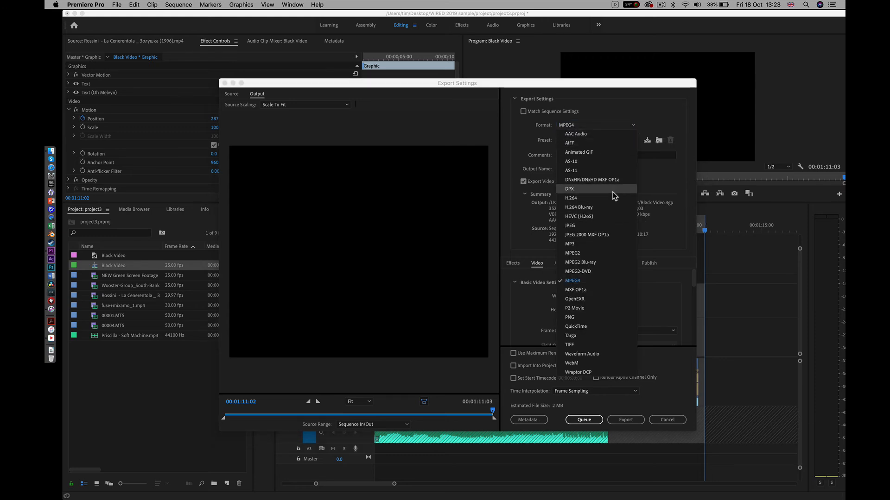
click(583, 197)
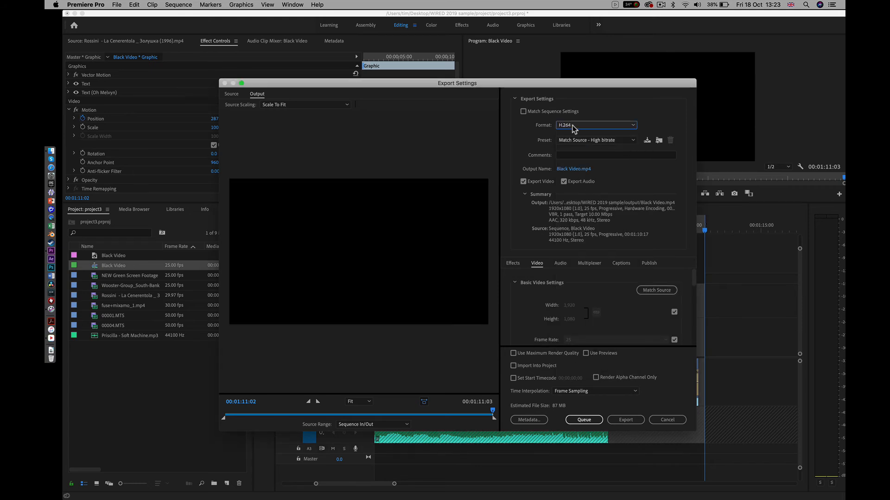
click(633, 140)
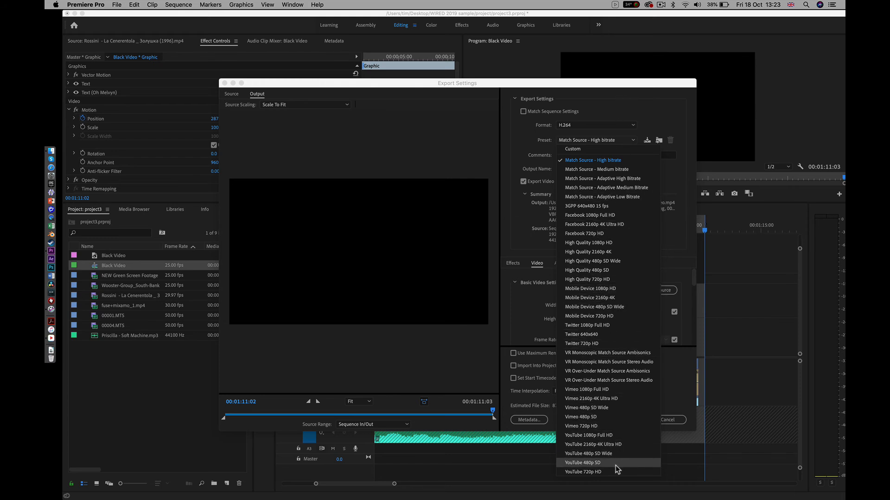
click(608, 437)
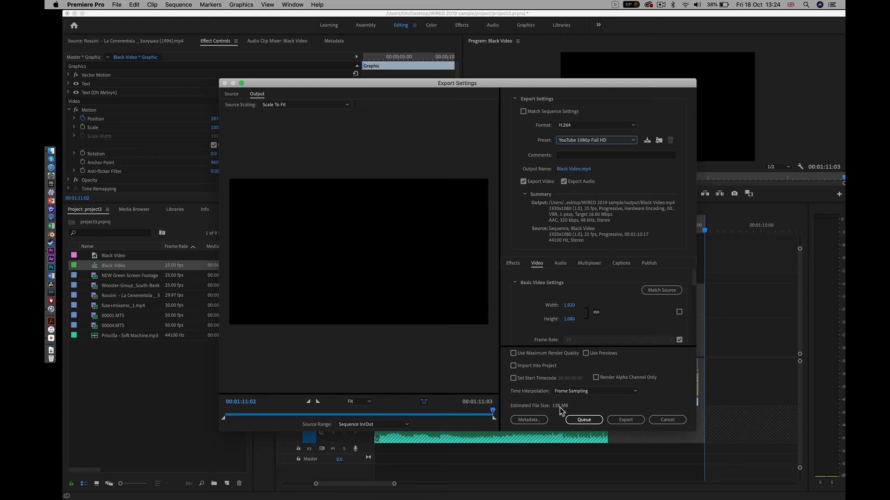
Export the Black Video sequence with the chosen settings and save the project.
click(626, 420)
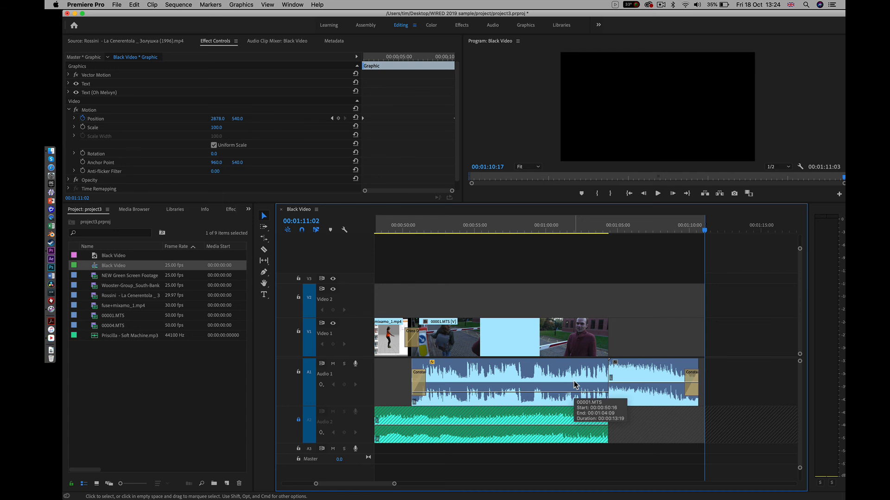
key(super+s)
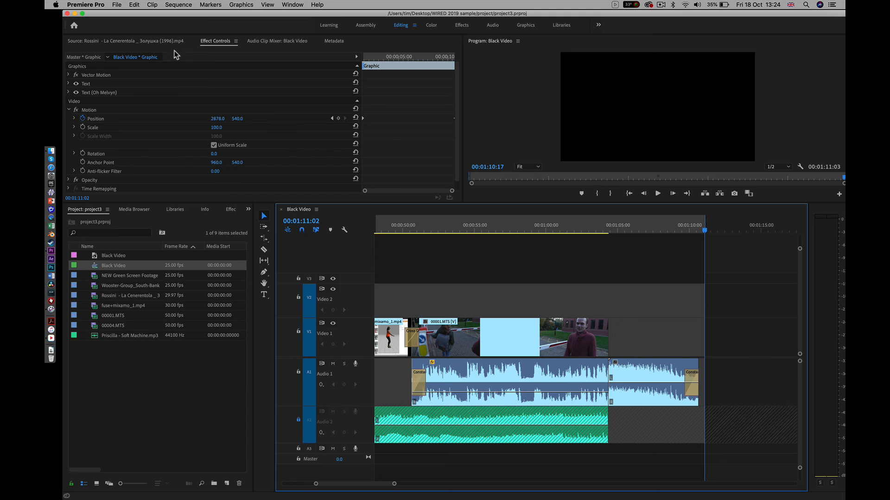
Switch to Finder and look at the project files in the project folder of WIRED 2019 sample on the Desktop.
click(52, 151)
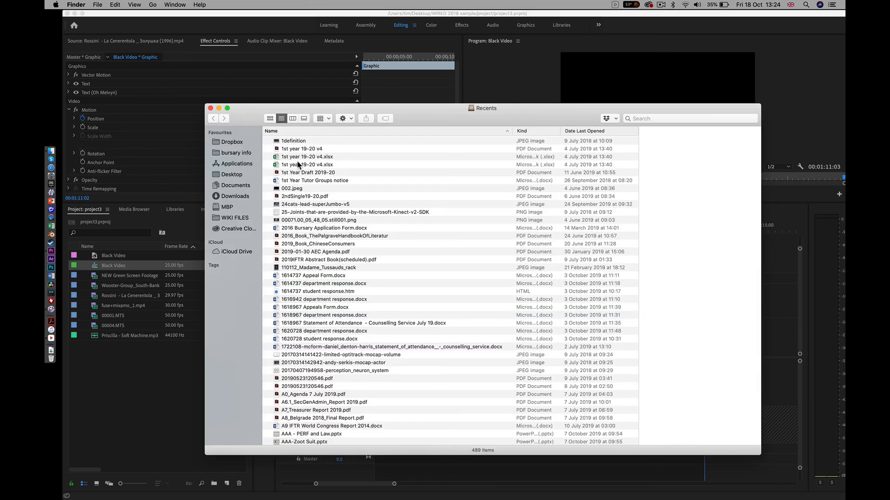
click(239, 176)
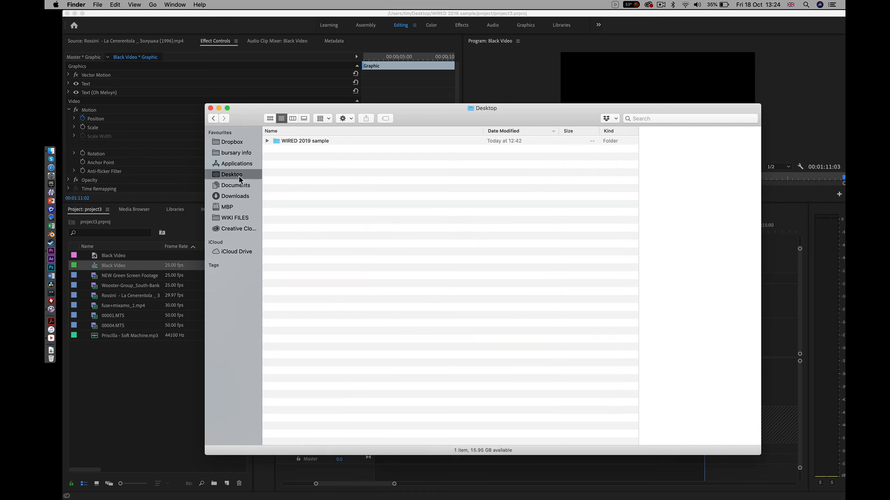
click(314, 142)
double_click(315, 142)
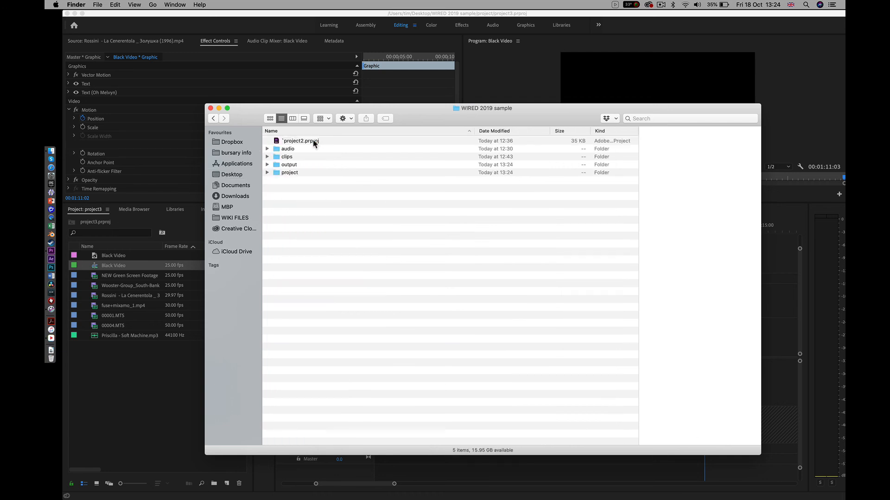
double_click(294, 173)
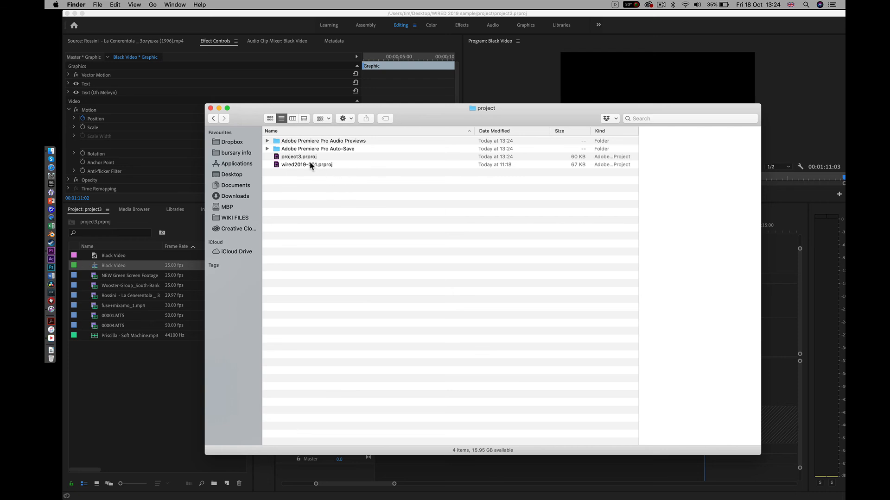
Go back to WIRED 2019 sample and open its output folder to find the exported video.
click(213, 119)
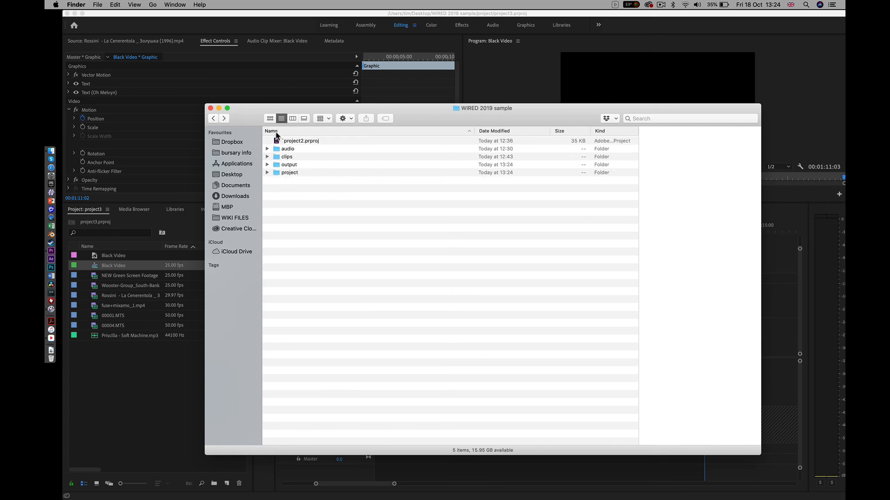
click(289, 165)
double_click(289, 165)
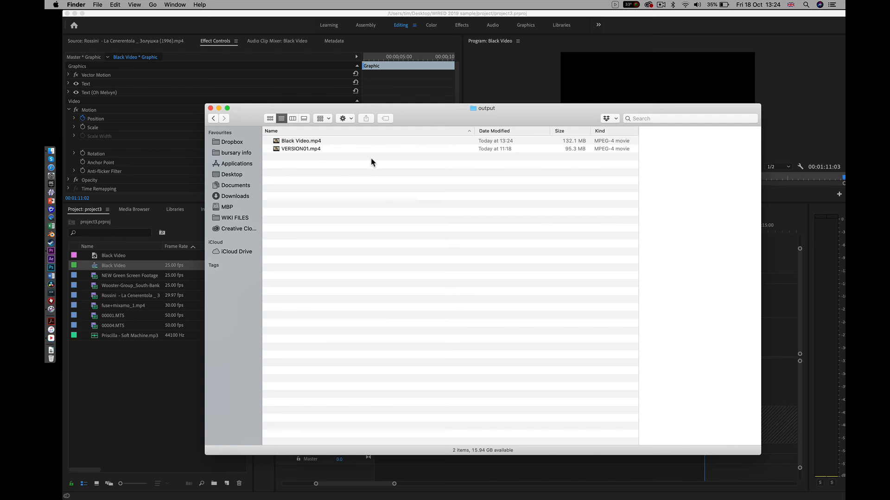
Play the exported Black Video.mp4 in QuickTime Player, skip ahead to check the rest of the film, and close it.
double_click(306, 141)
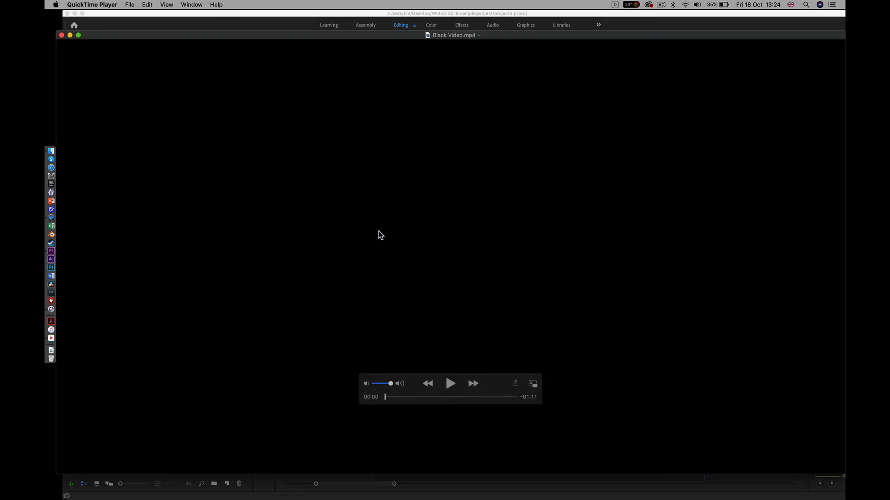
click(449, 383)
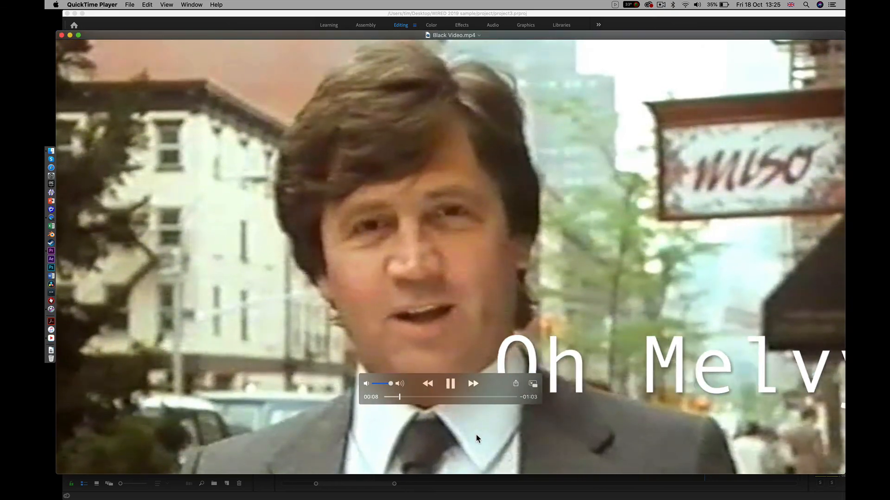
drag(424, 397, 492, 411)
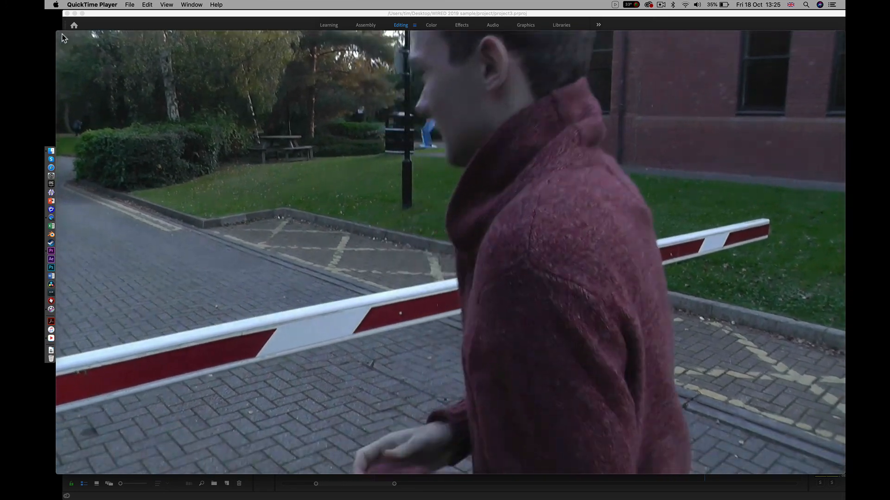
click(60, 34)
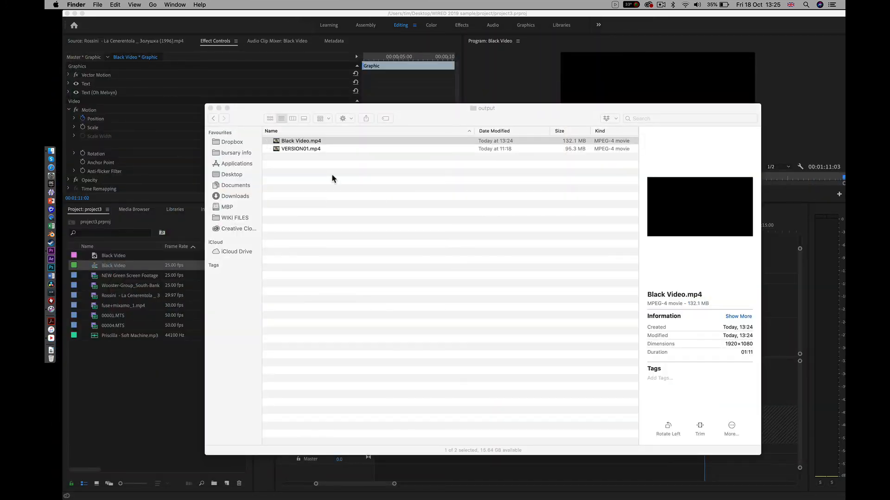